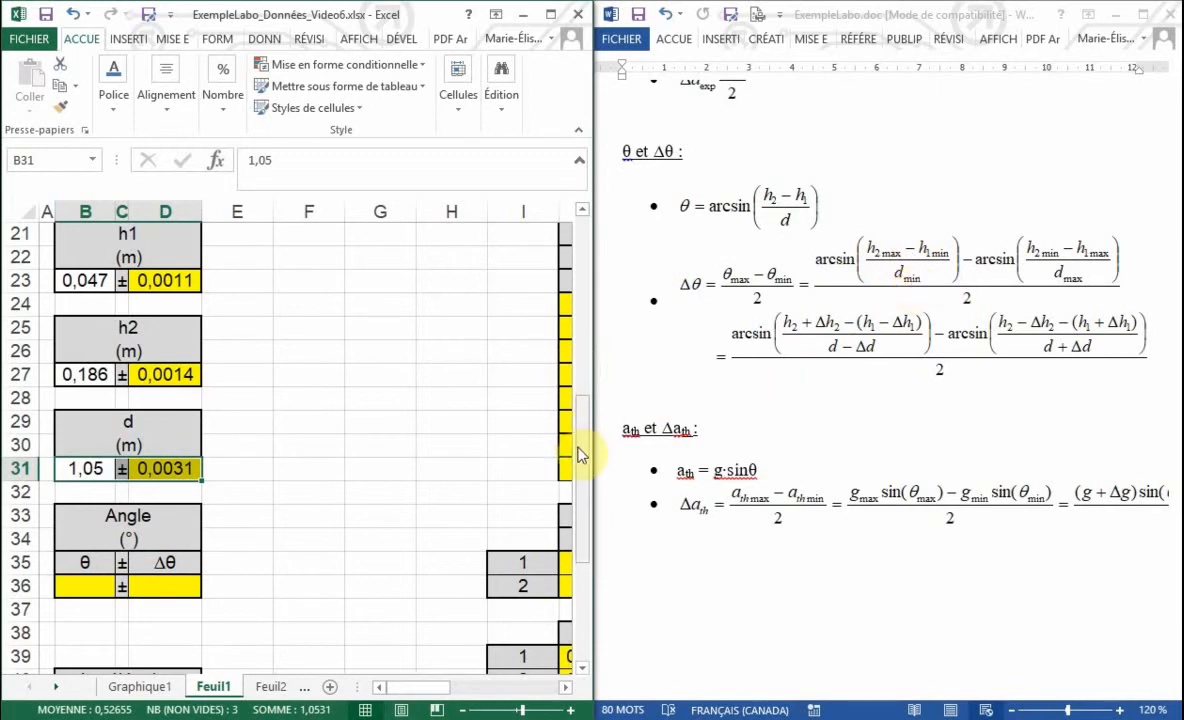
Step: Add the headings h1min in E22 and h1max in F22 beside the h1 measurement
left_click_drag(581, 450, 587, 413)
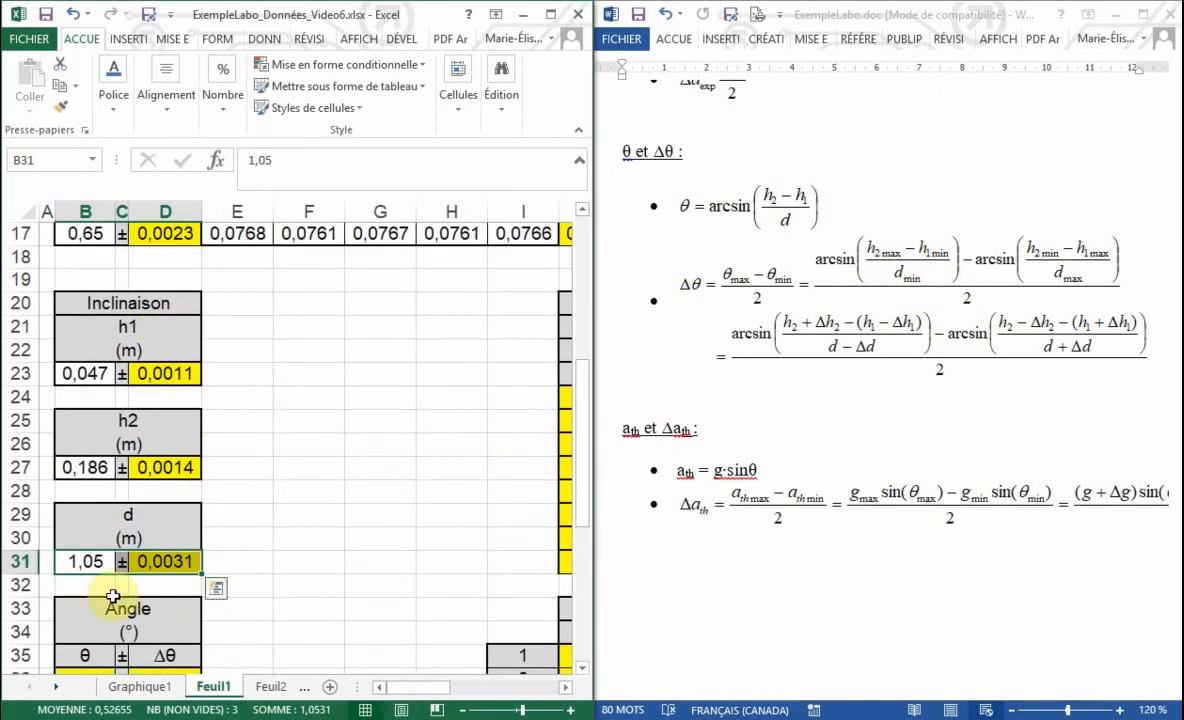
scroll(400, 393, "down", 2)
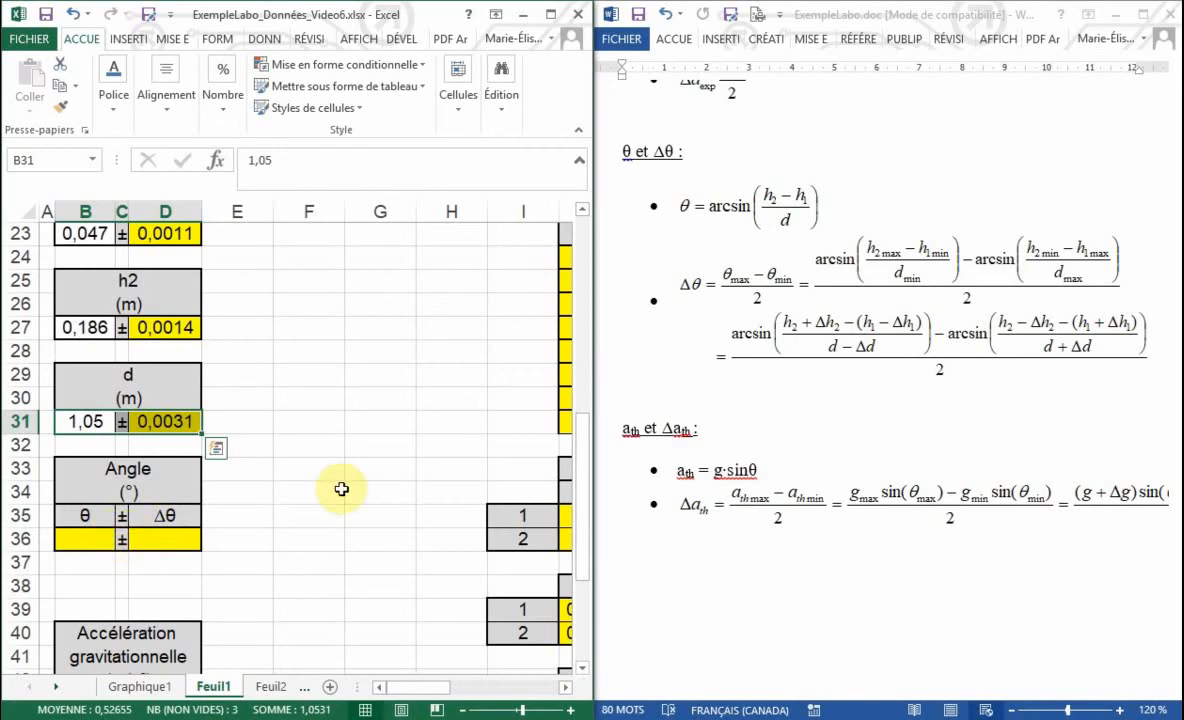
scroll(331, 482, "up", 1)
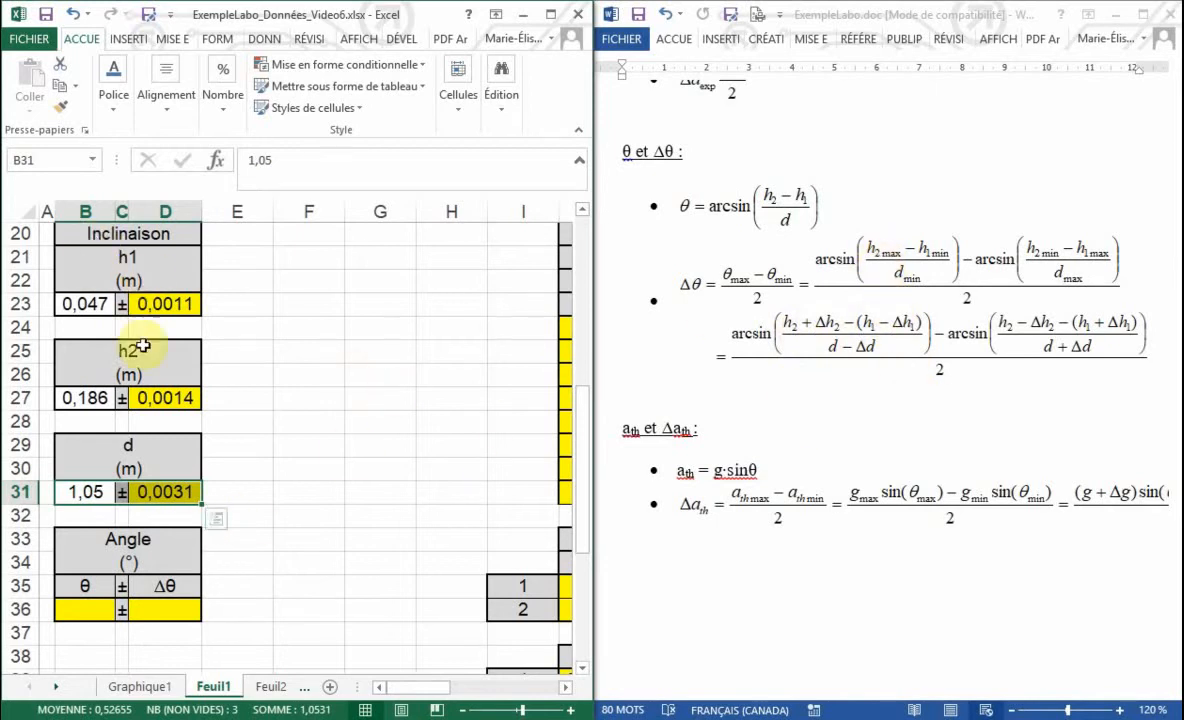
left_click(301, 390)
left_click(238, 257)
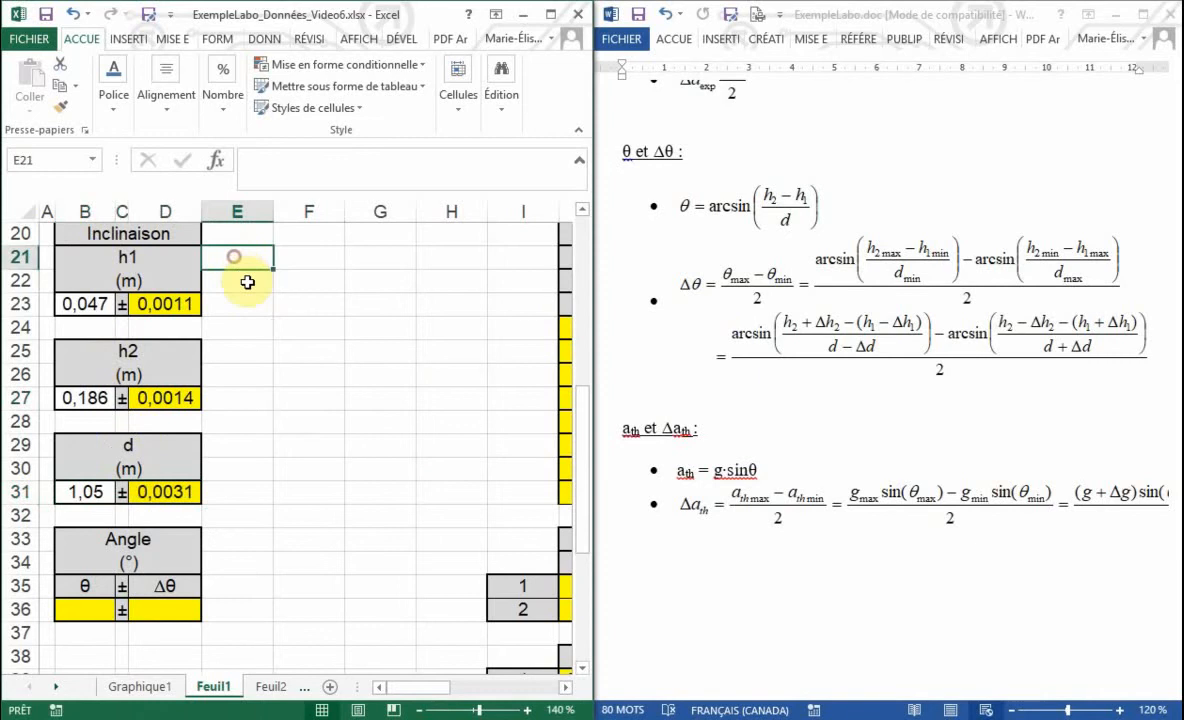
left_click(242, 281)
type("h1")
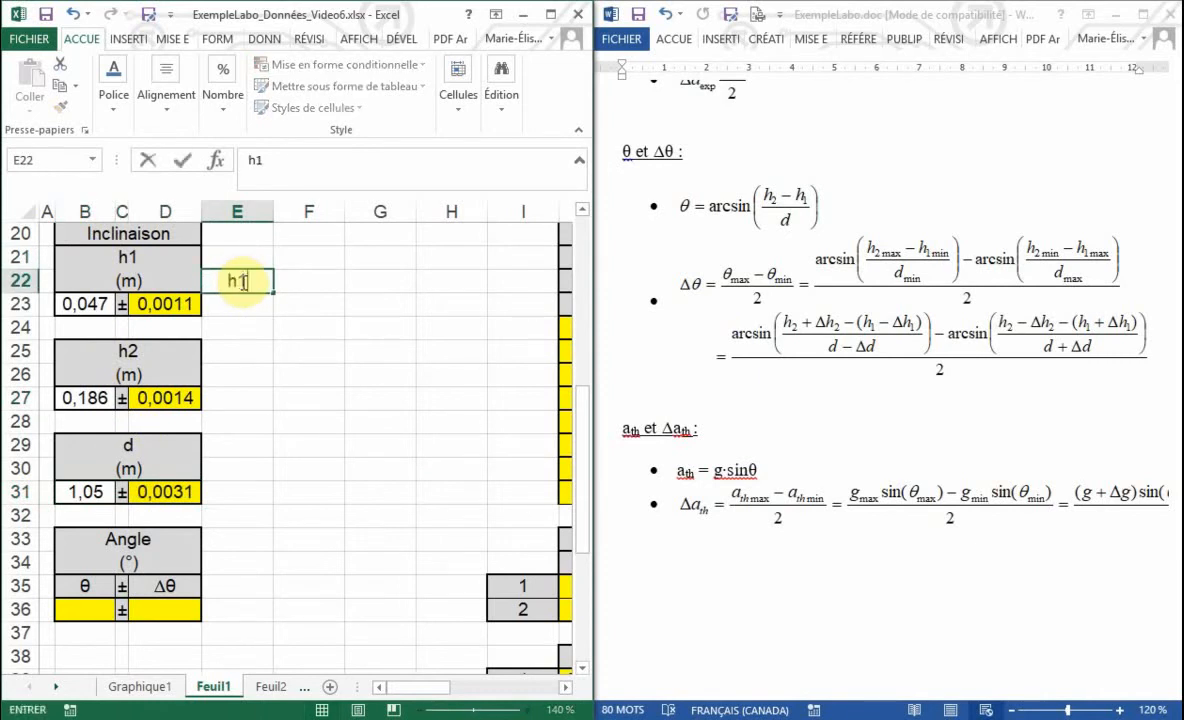
type("min")
key("Tab")
type("h1m")
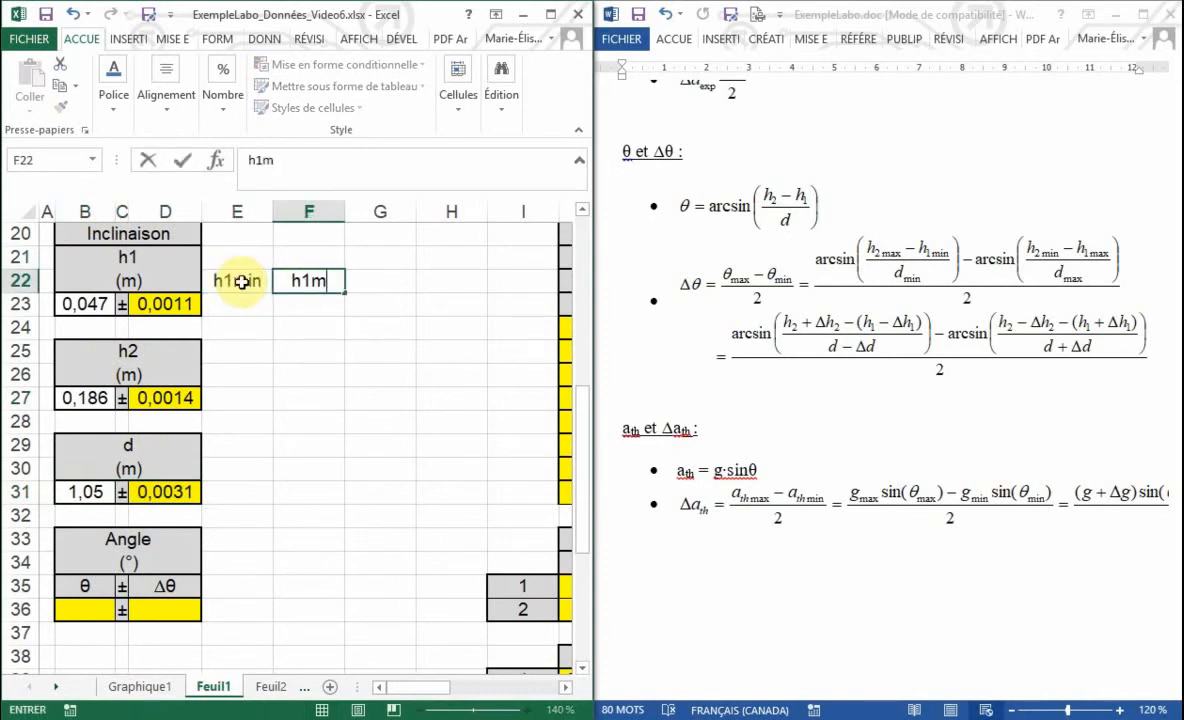
type("ax")
key("Return")
Step: Calculate the minimum h1 value in E23 with the formula =B23-D23
type("=")
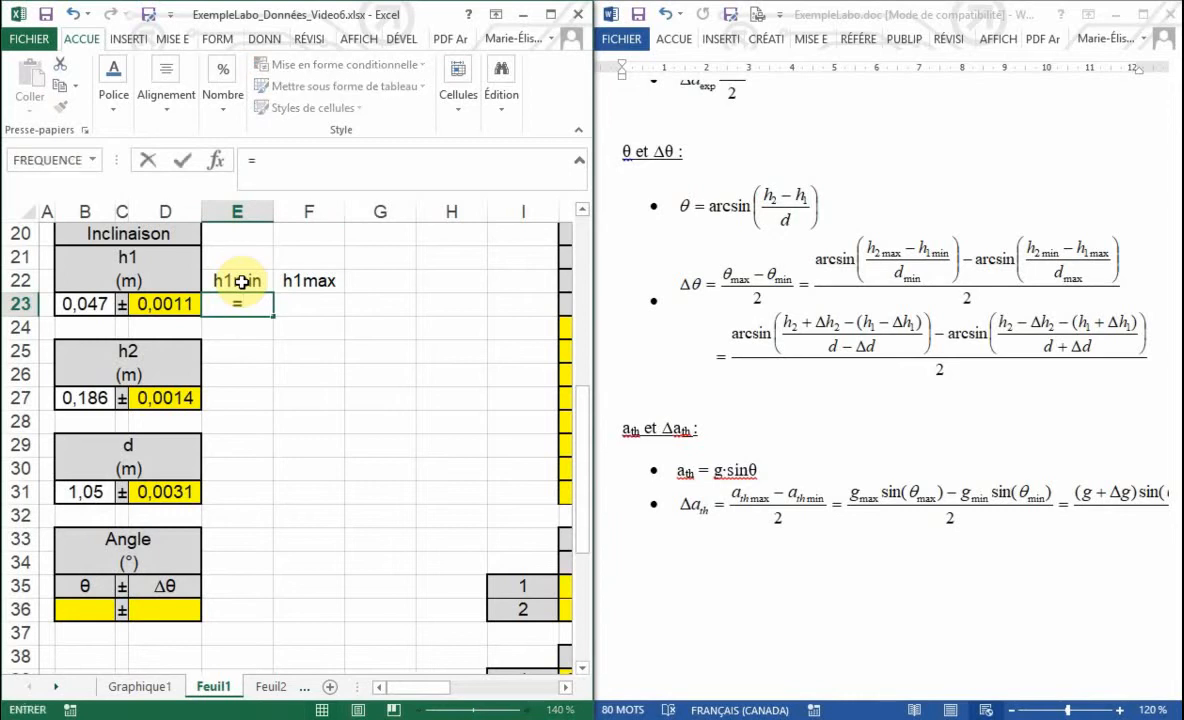
left_click(78, 308)
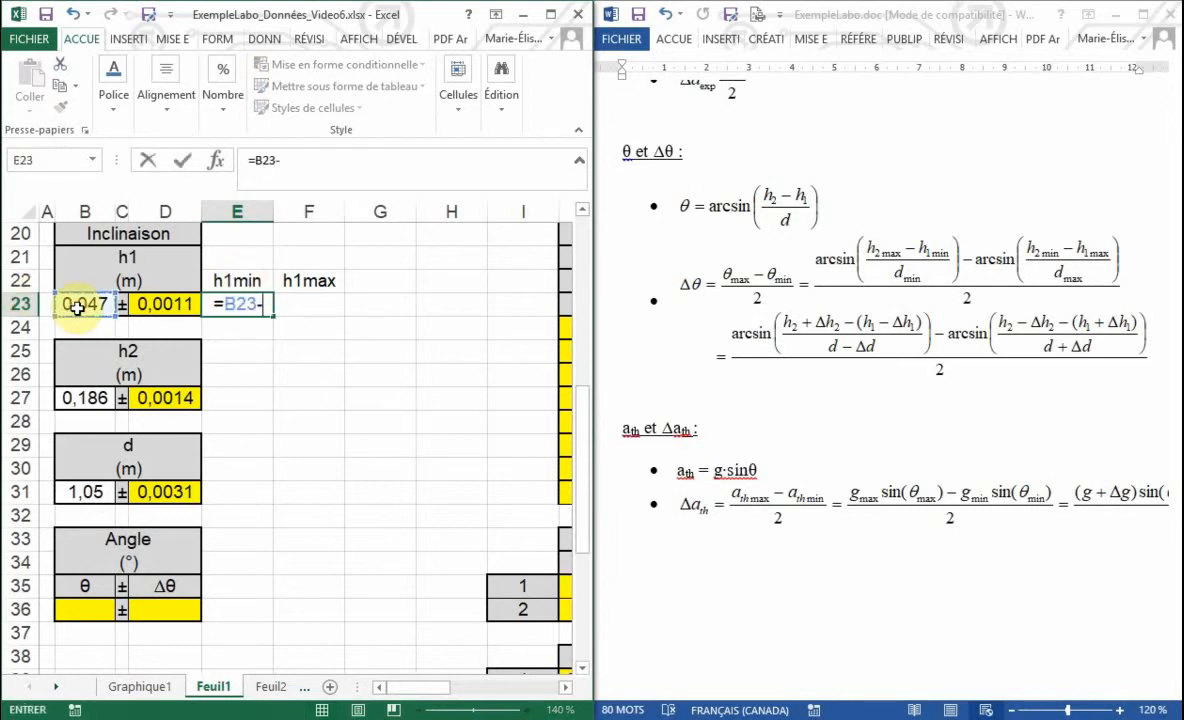
type("-")
left_click(181, 301)
key("Return")
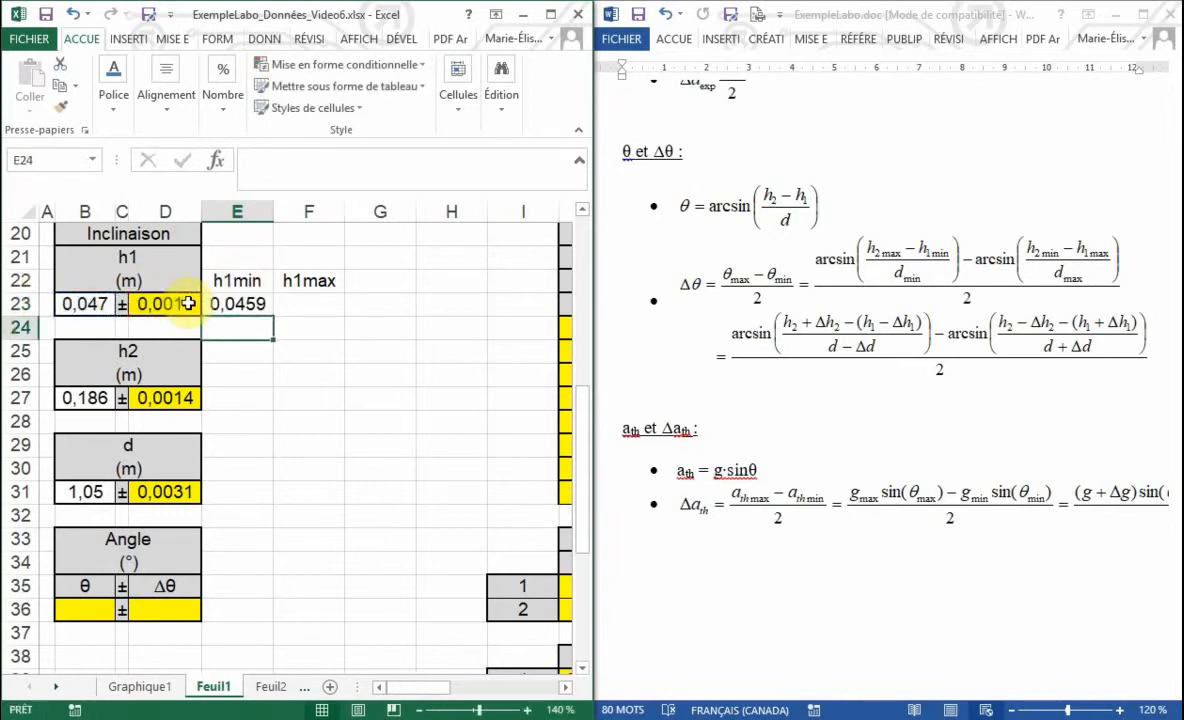
Step: Calculate the maximum h1 value in F23 with the formula =B23+D23
left_click(330, 302)
type("=")
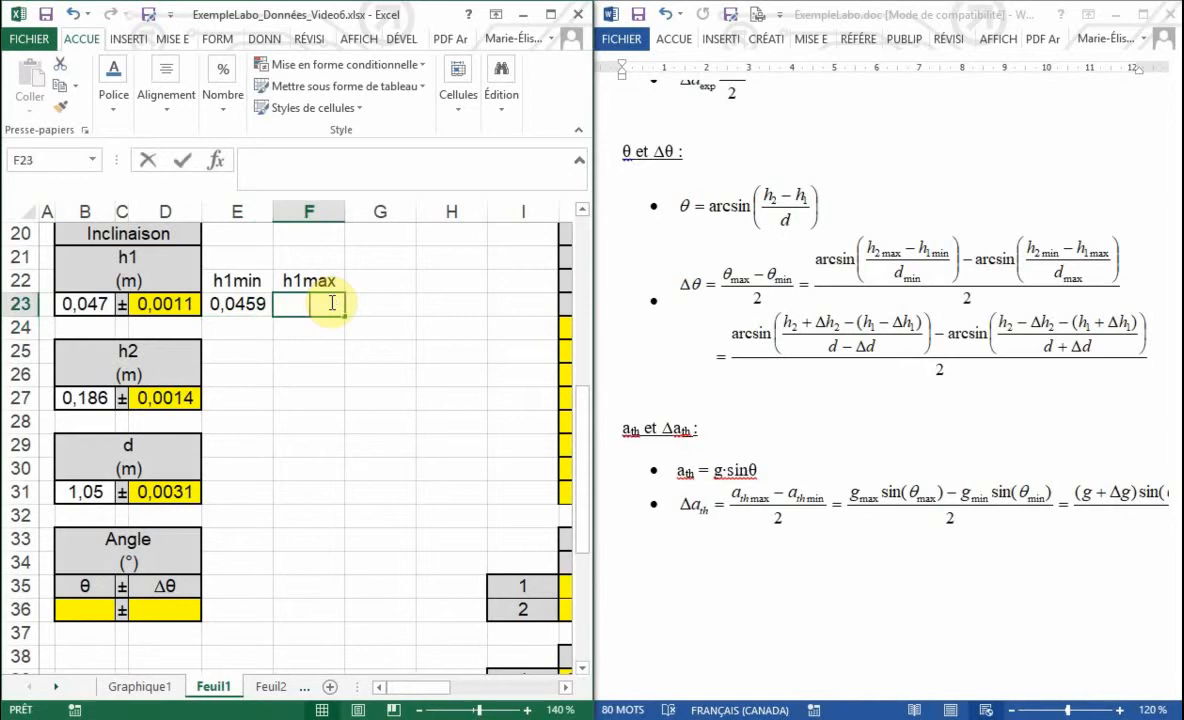
left_click(100, 305)
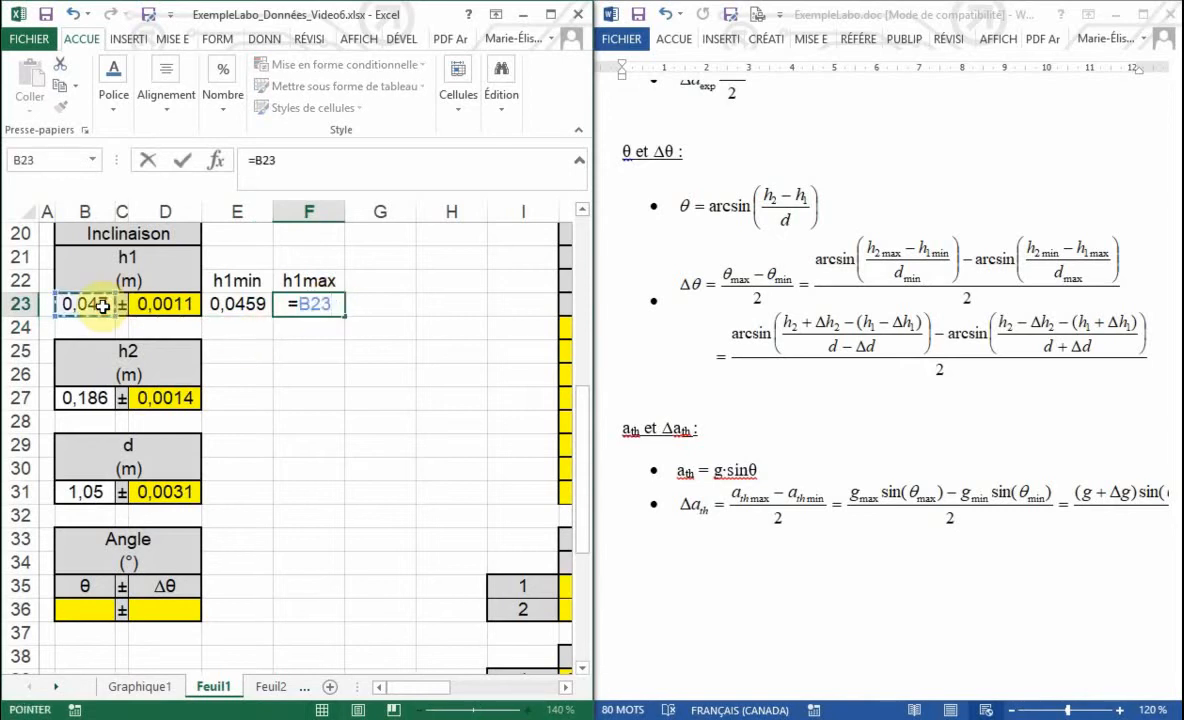
type("+")
left_click(165, 303)
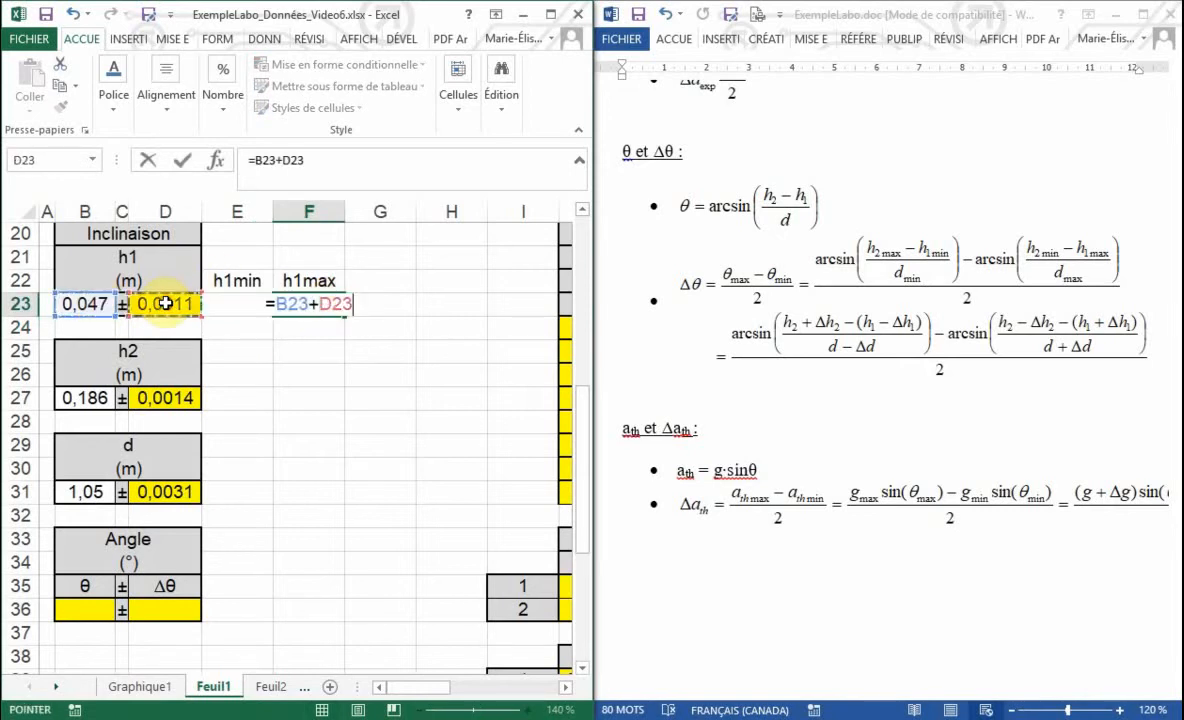
key("Return")
Step: Copy the h1 min/max block E22:F23 beside the h2 and d measurements, starting at E26 and E30
left_click_drag(252, 280, 303, 310)
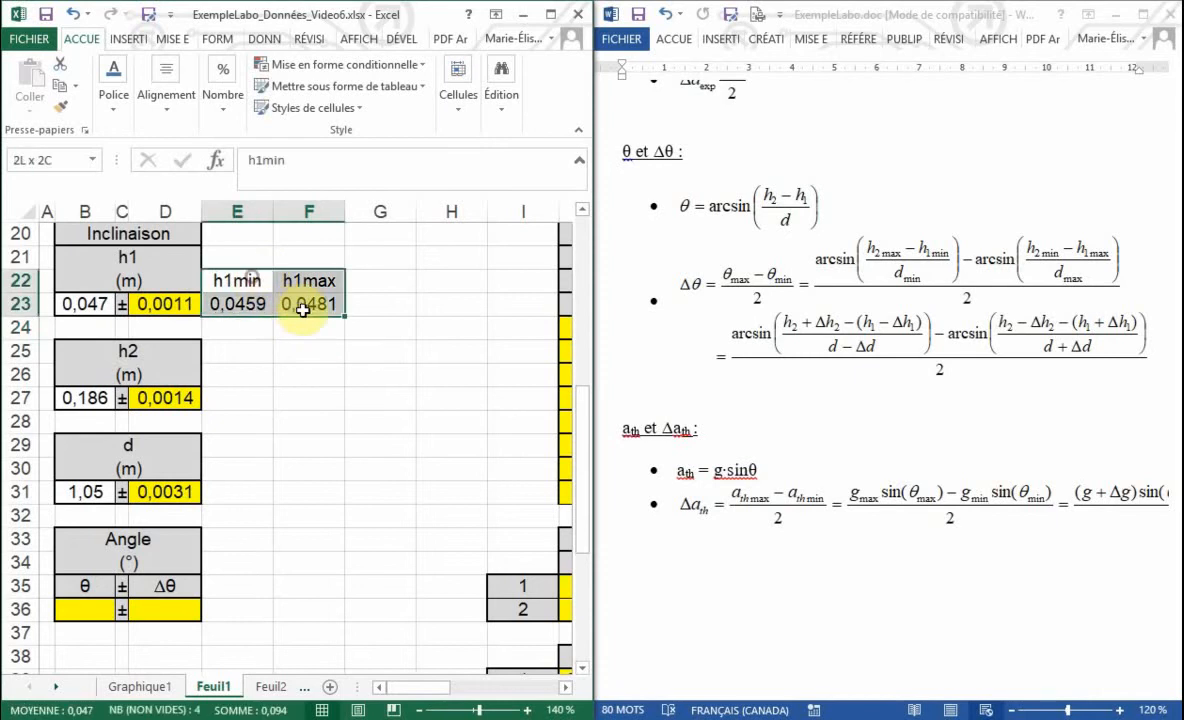
key("ctrl+c")
left_click(237, 372)
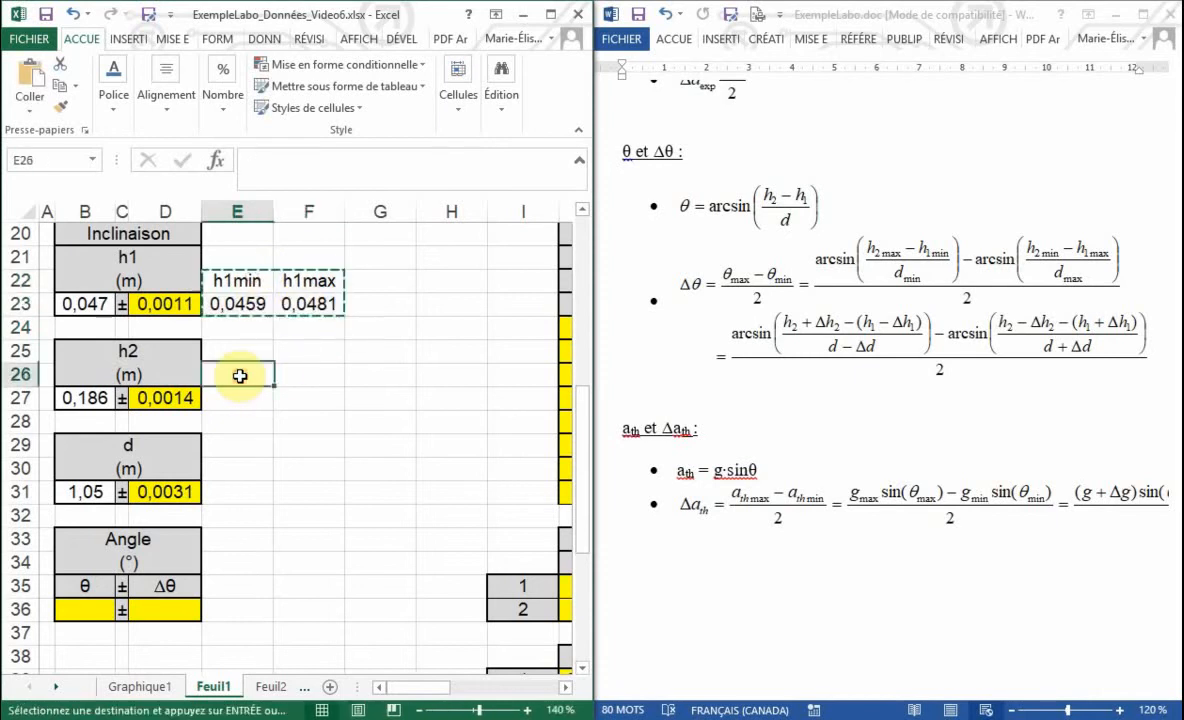
key("ctrl+v")
left_click(233, 467)
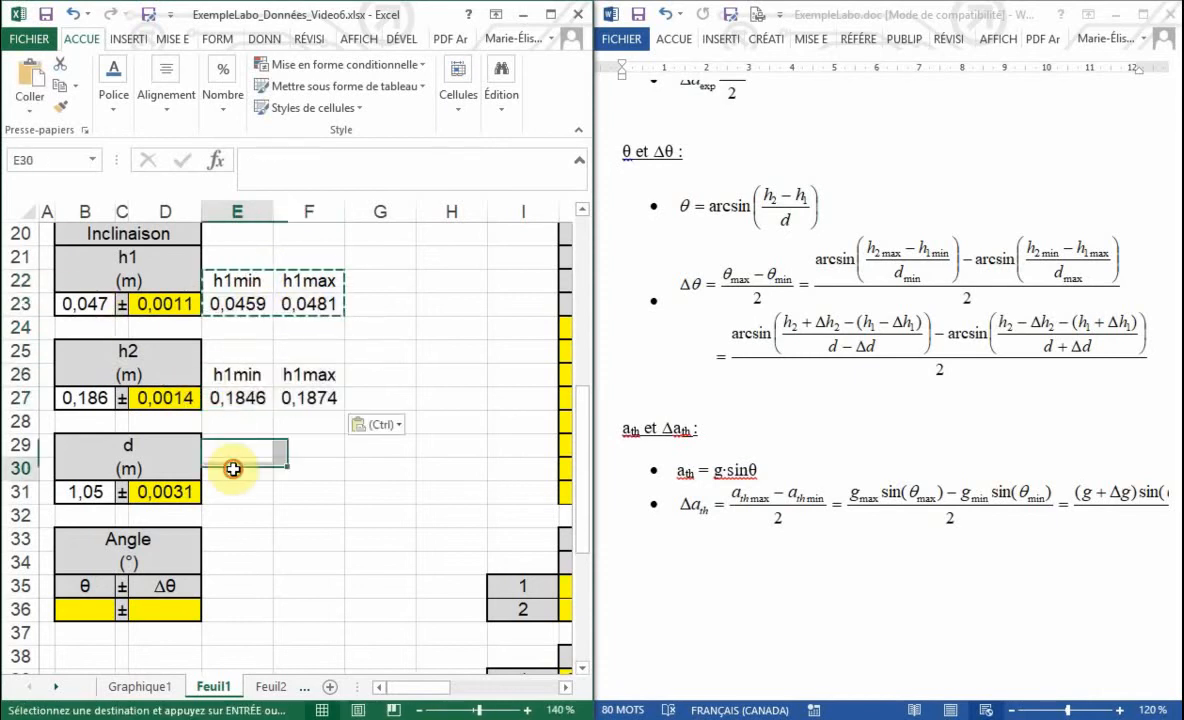
key("ctrl+v")
Step: Rename the copied headings beside h2 as h2min in E26 and h2max in F26
left_click(237, 374)
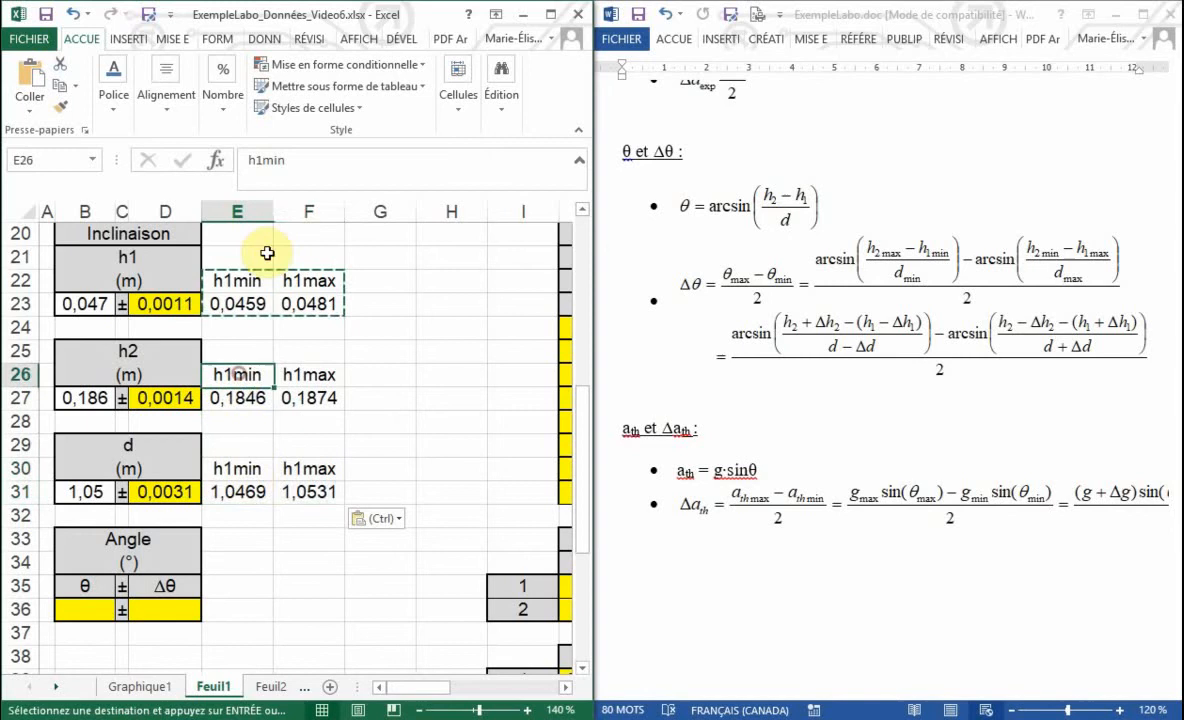
left_click(280, 165)
key("BackSpace")
type("2")
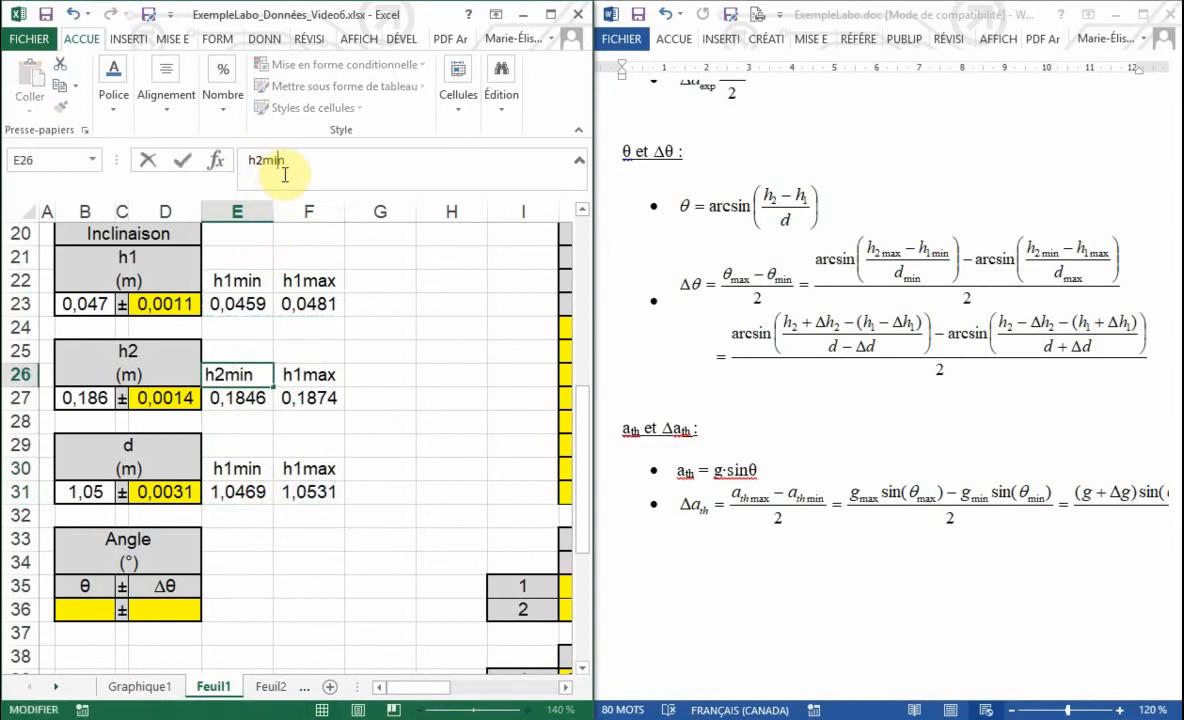
key("Return")
left_click(299, 373)
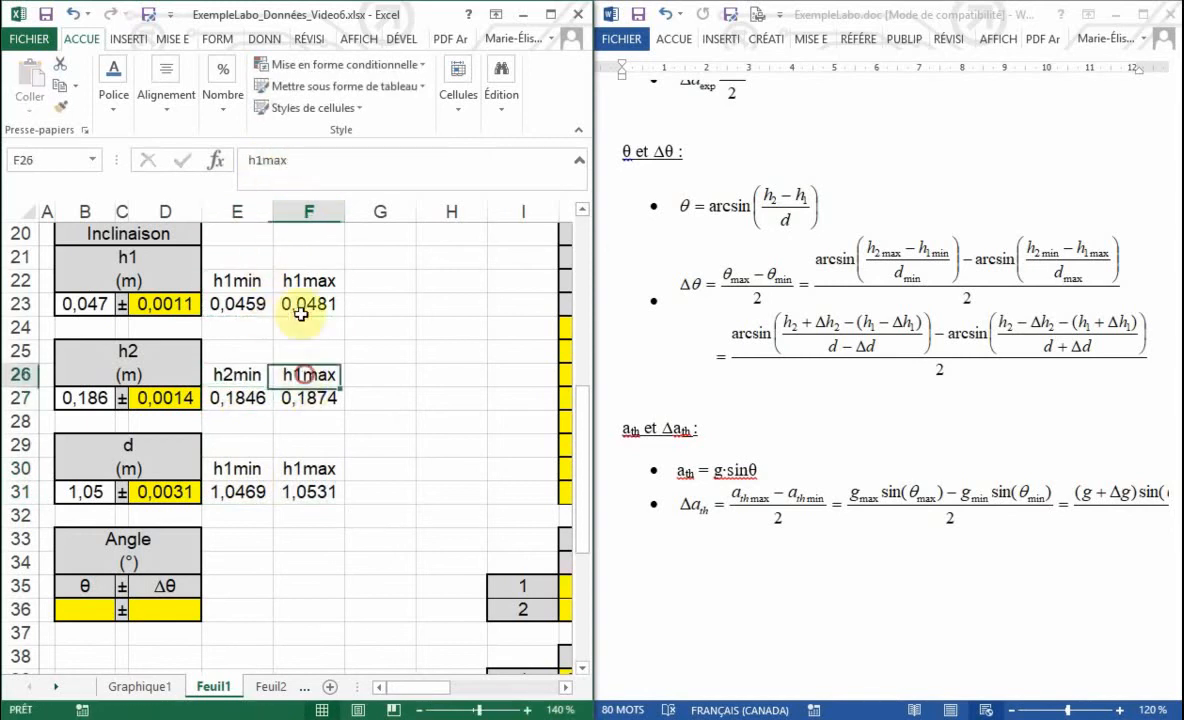
left_click(260, 168)
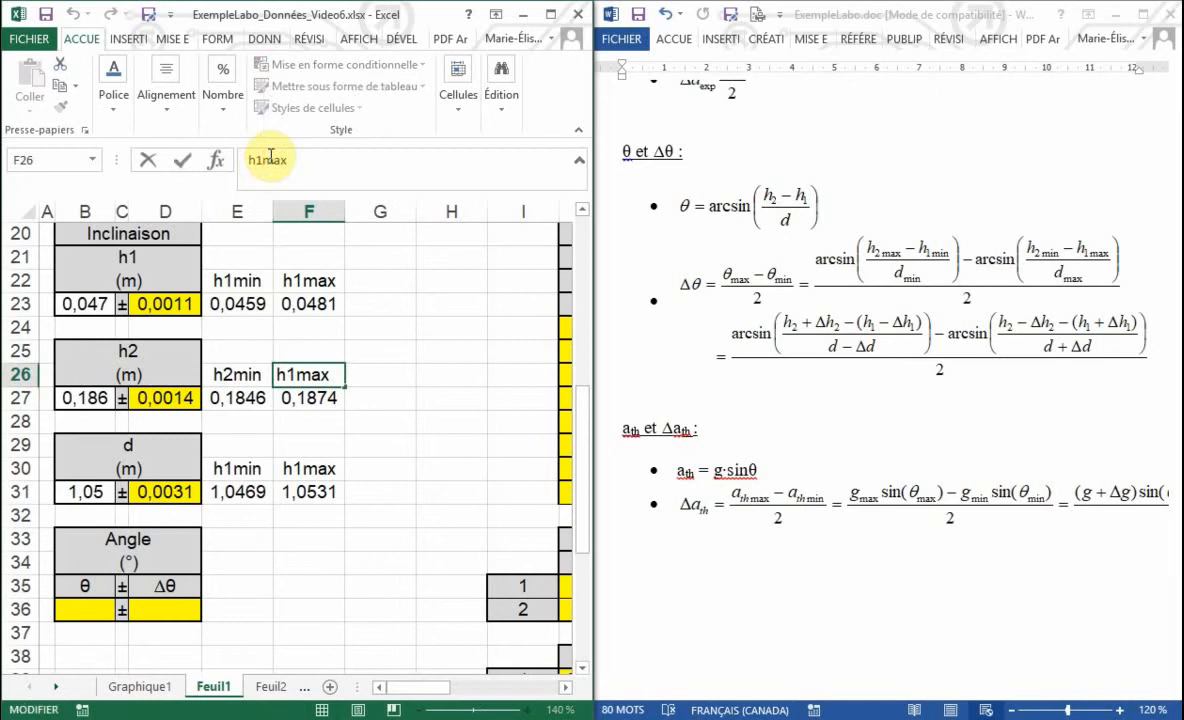
key("BackSpace")
type("2")
key("Return")
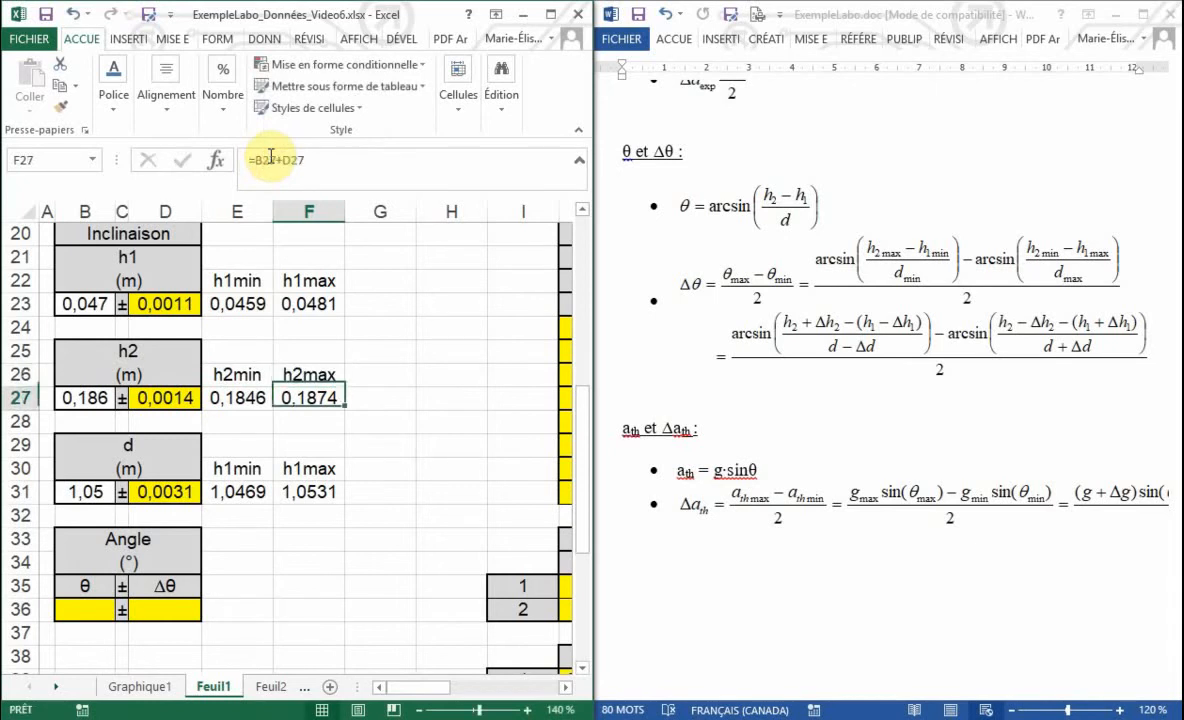
Step: Rename the copied headings beside d as dmin in E30 and dmax in F30
left_click(222, 470)
left_click_drag(287, 161, 242, 158)
left_click(261, 160)
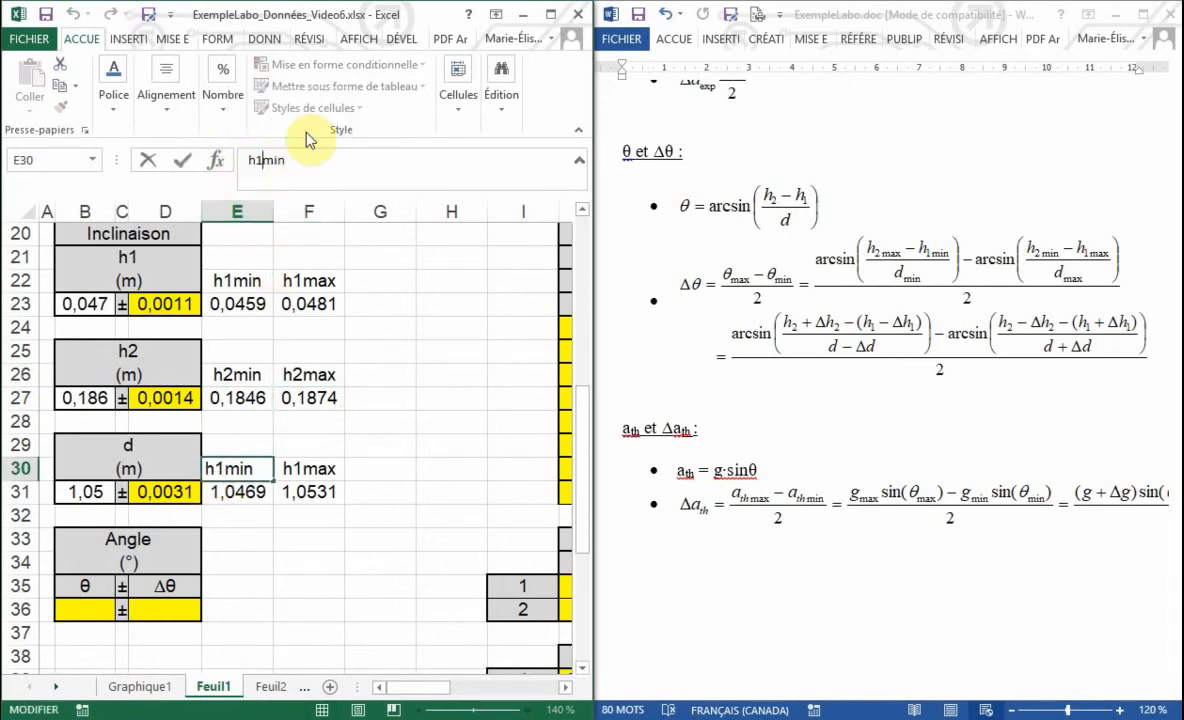
key("BackSpace")
key("BackSpace")
type("d")
key("Return")
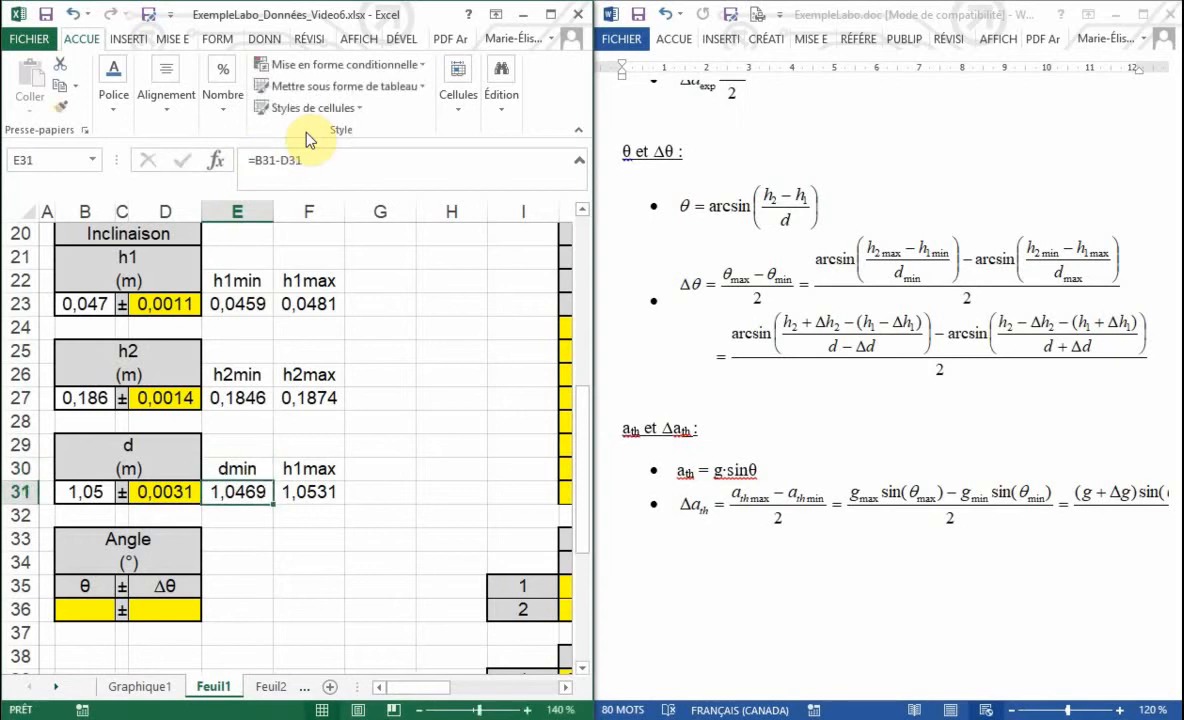
left_click(320, 468)
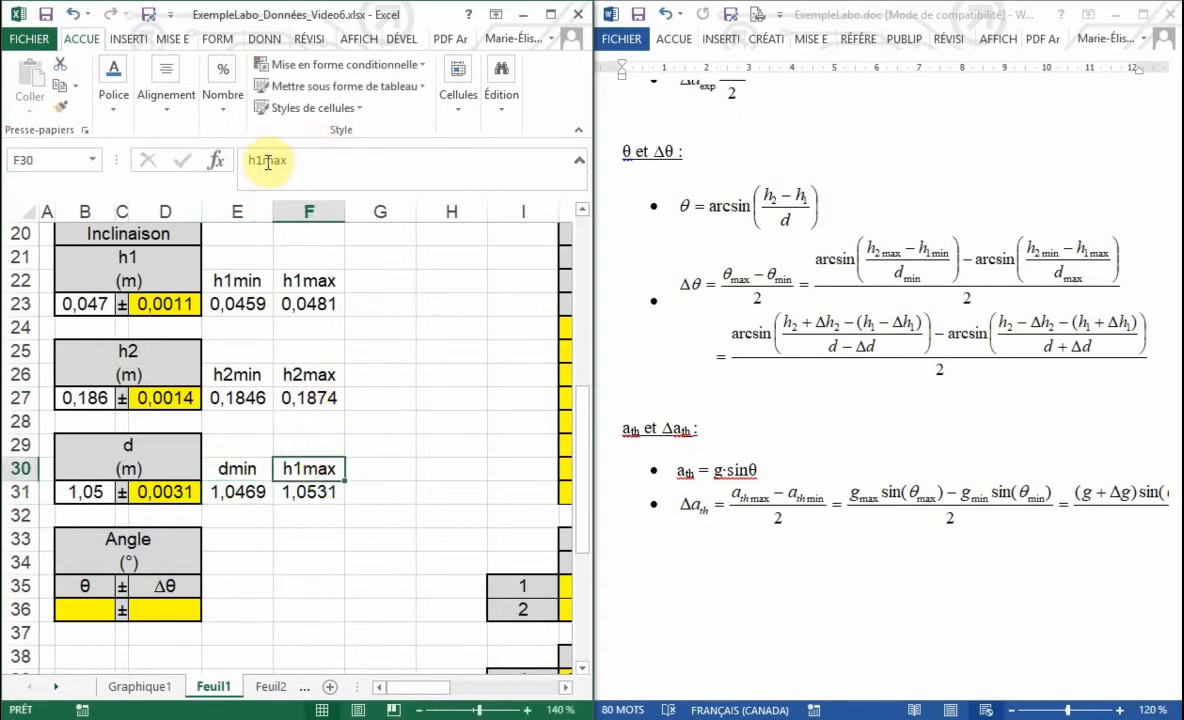
left_click_drag(265, 162, 193, 162)
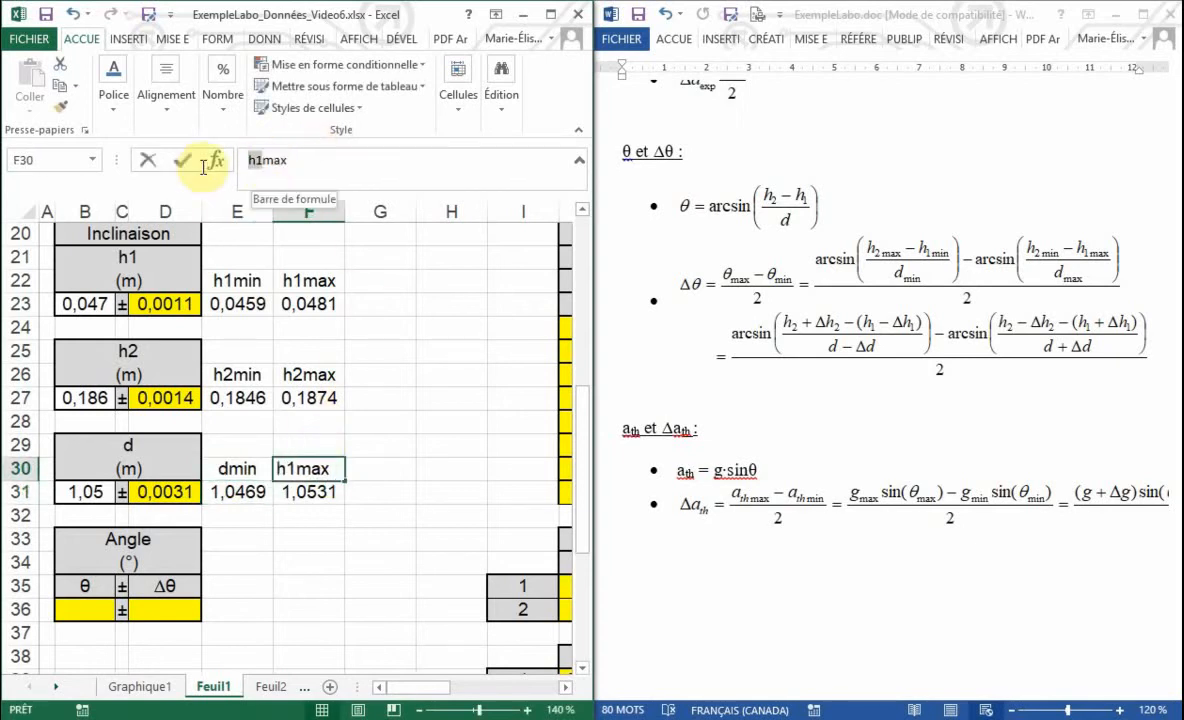
type("d")
key("Return")
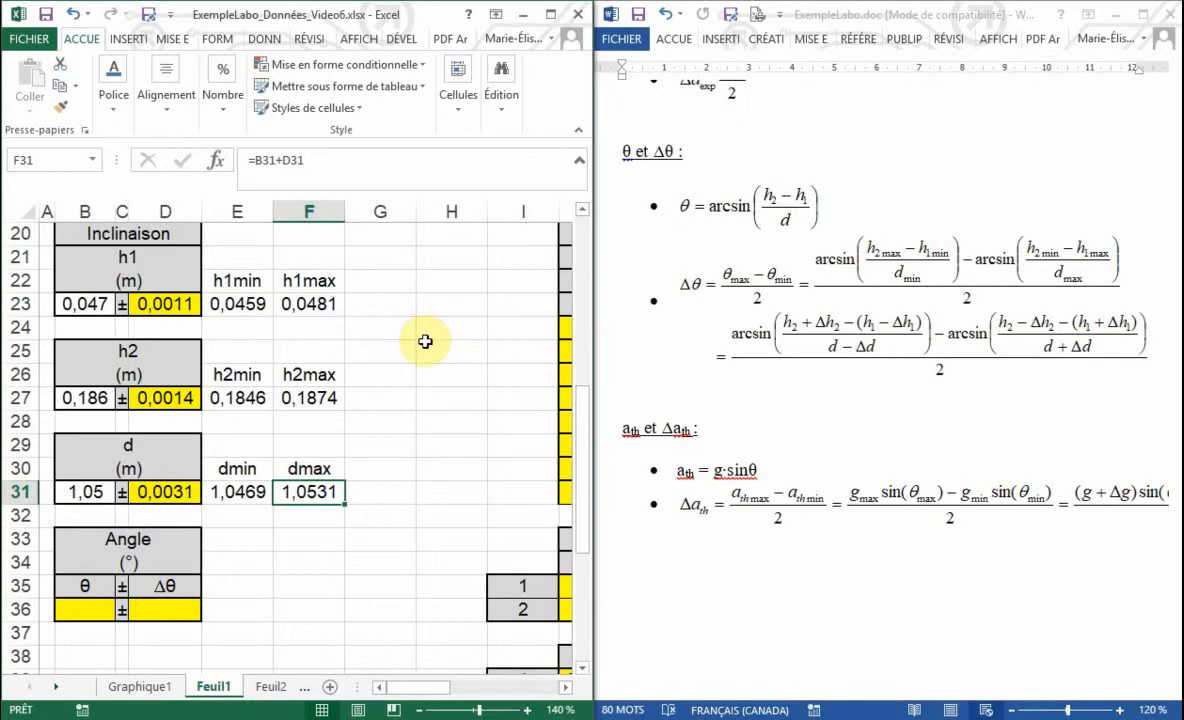
Step: Add the heading thetamax in cell G24
left_click(374, 324)
type("the")
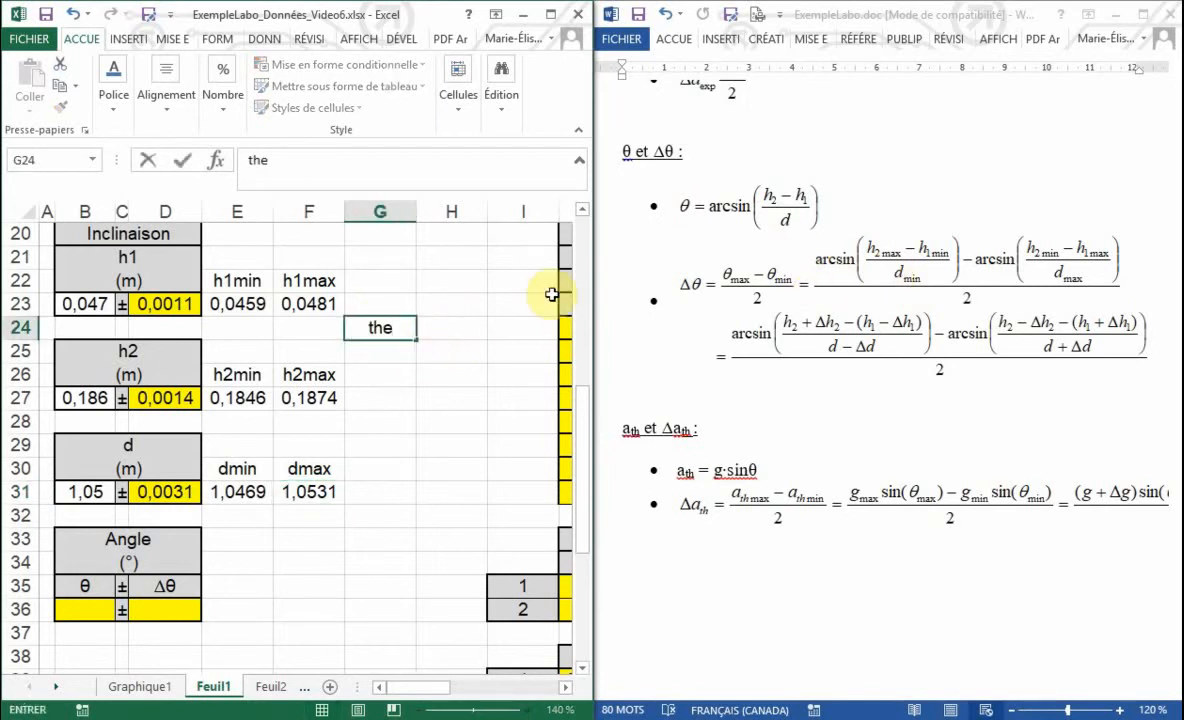
type("tamin")
key("BackSpace")
key("BackSpace")
key("BackSpace")
type("max")
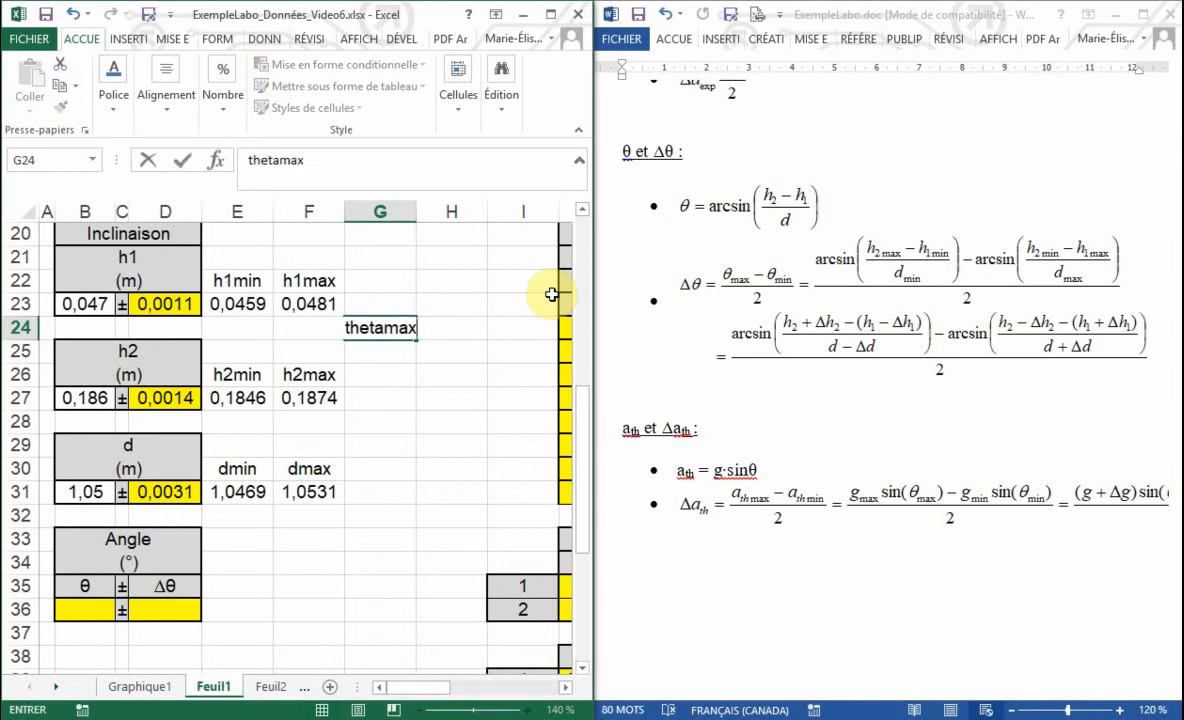
key("Return")
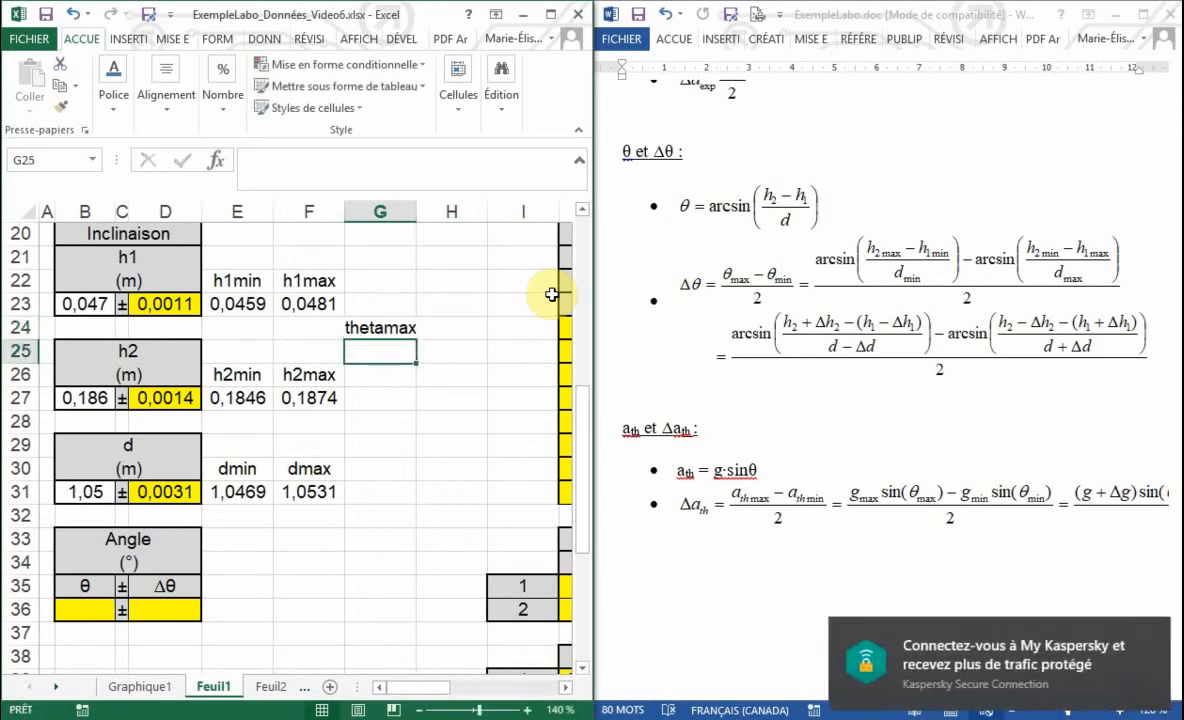
Step: Calculate thetamax in G25 as the arcsine of h2max minus h1min over dmin, using =ASIN((F27-E23)/E31)
type("=")
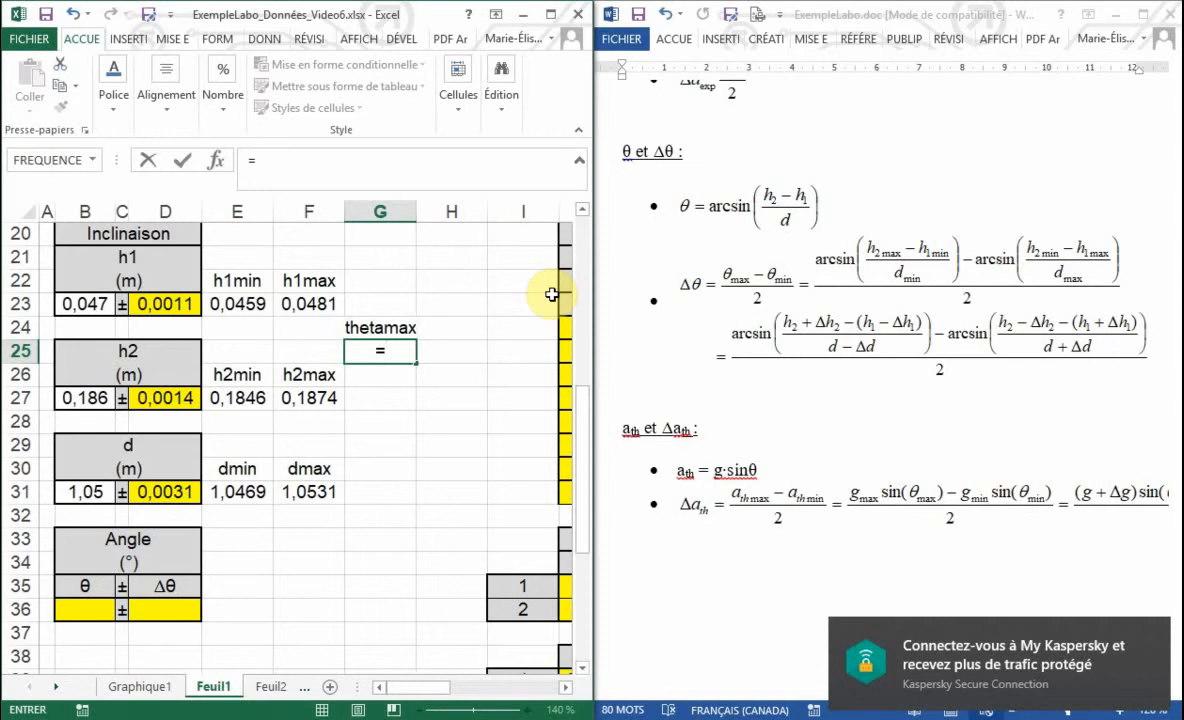
type("a")
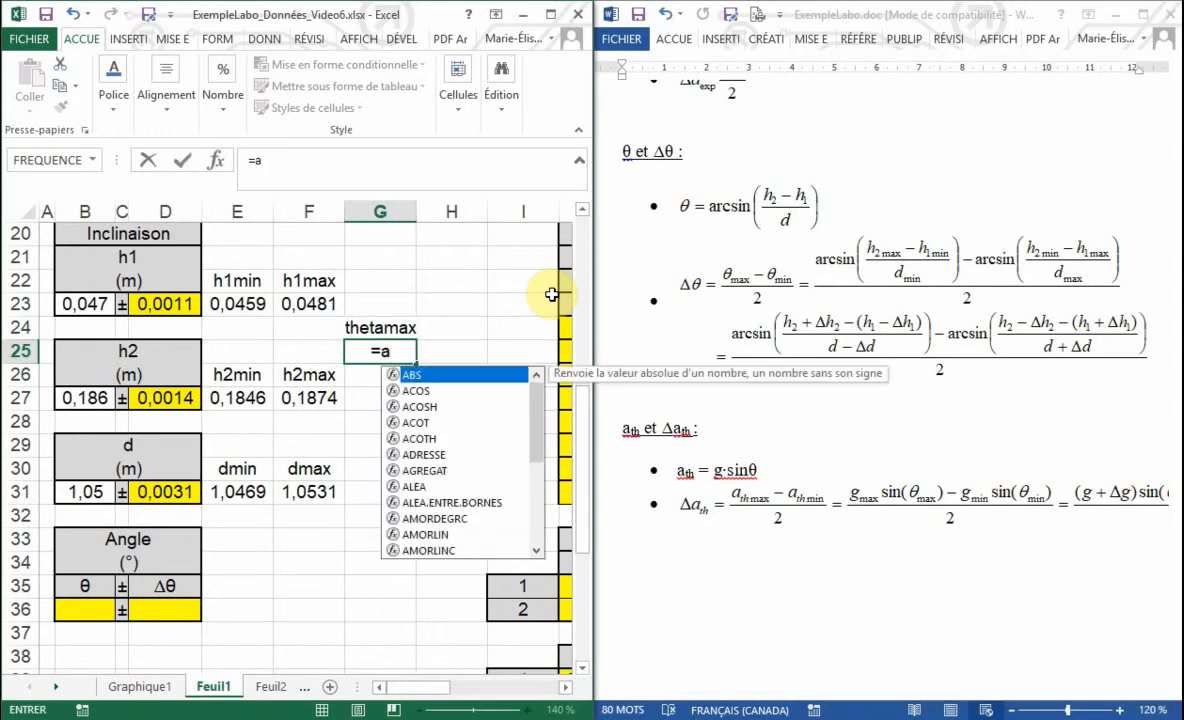
type("sin")
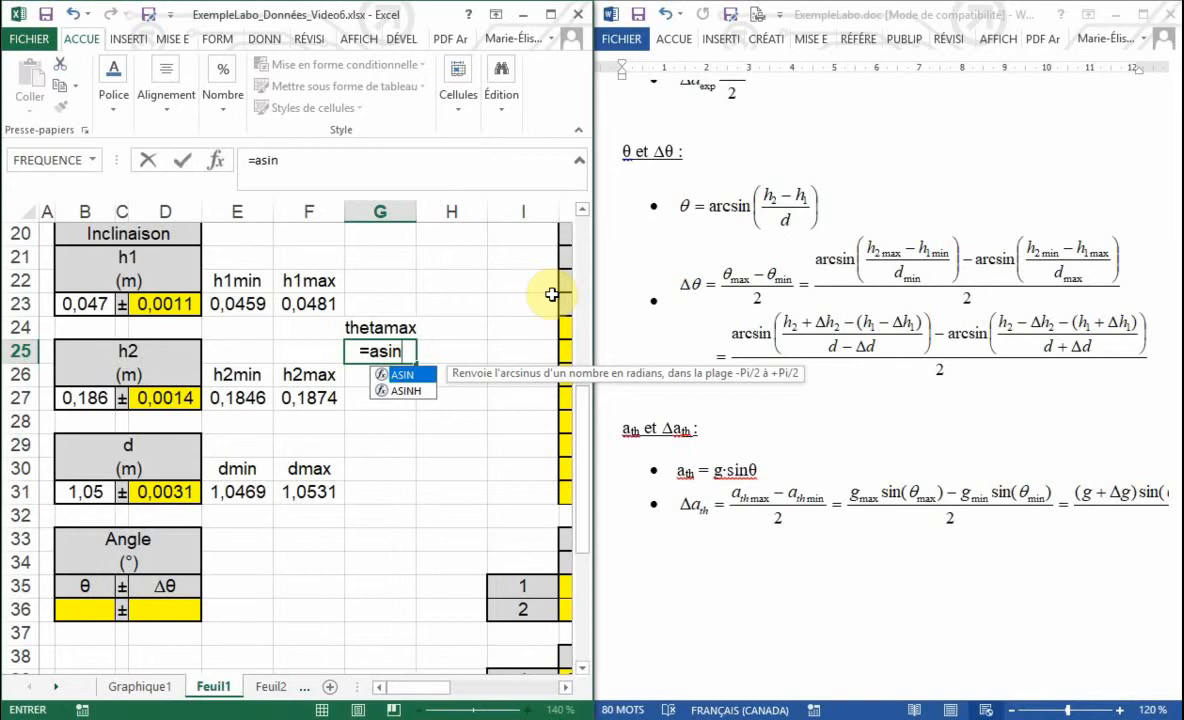
type("(")
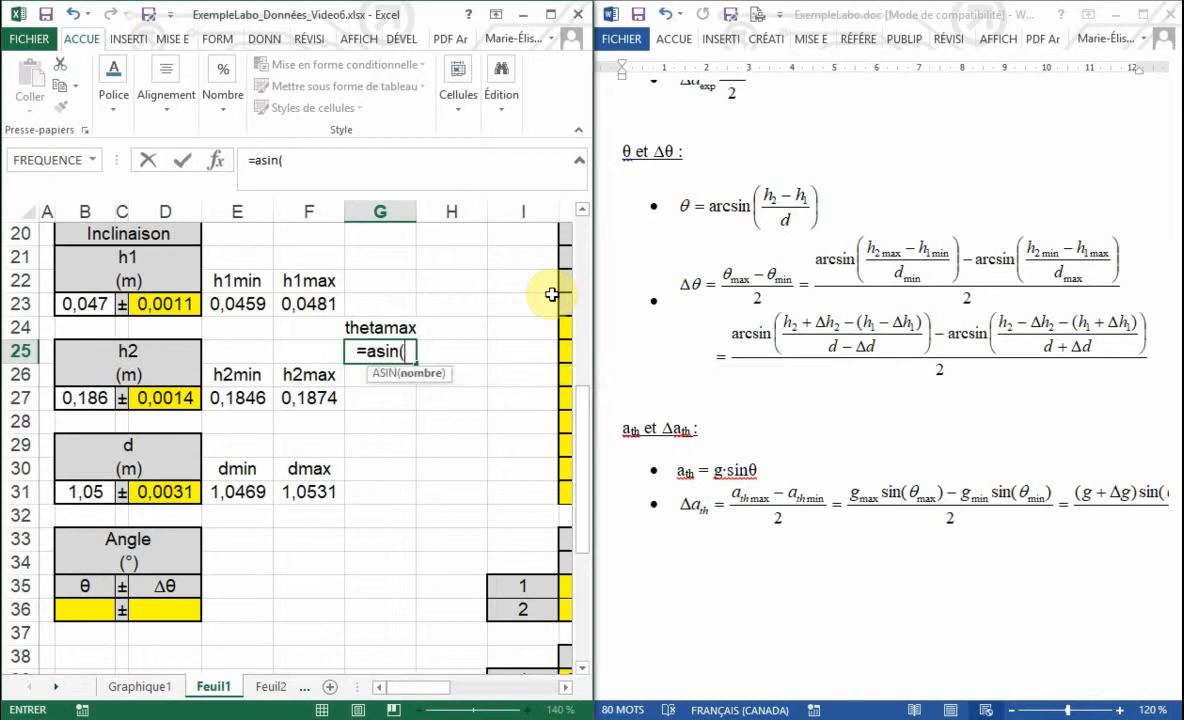
type("(")
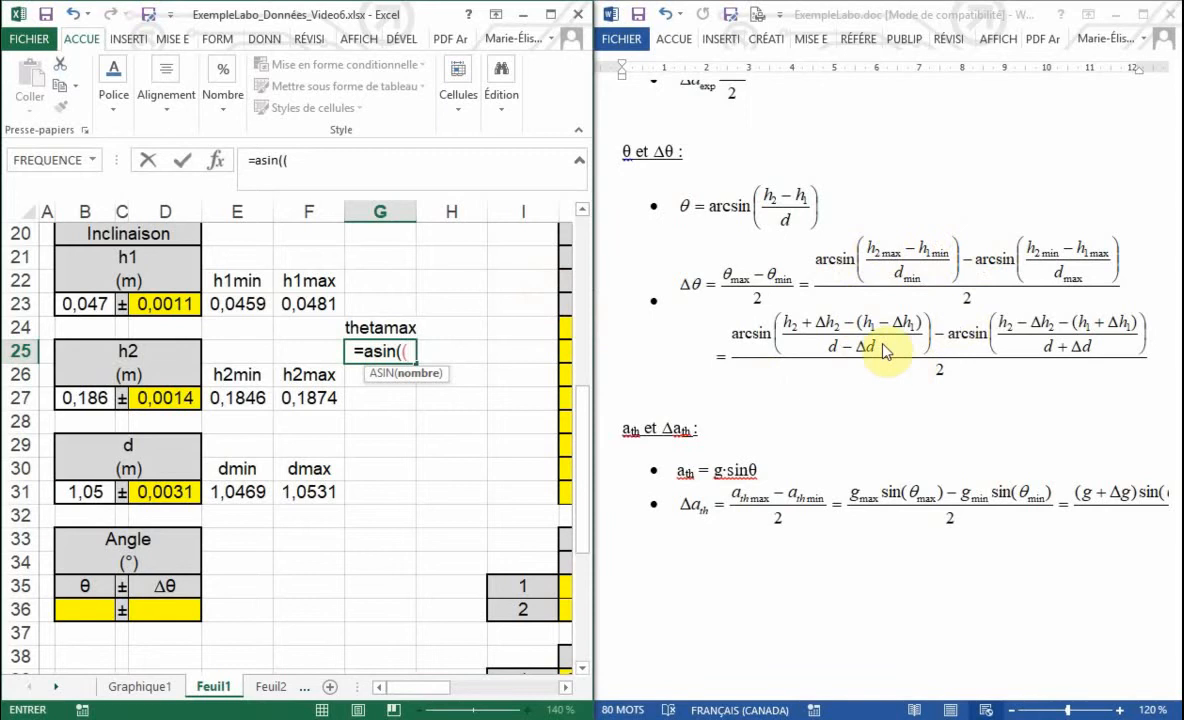
left_click(321, 405)
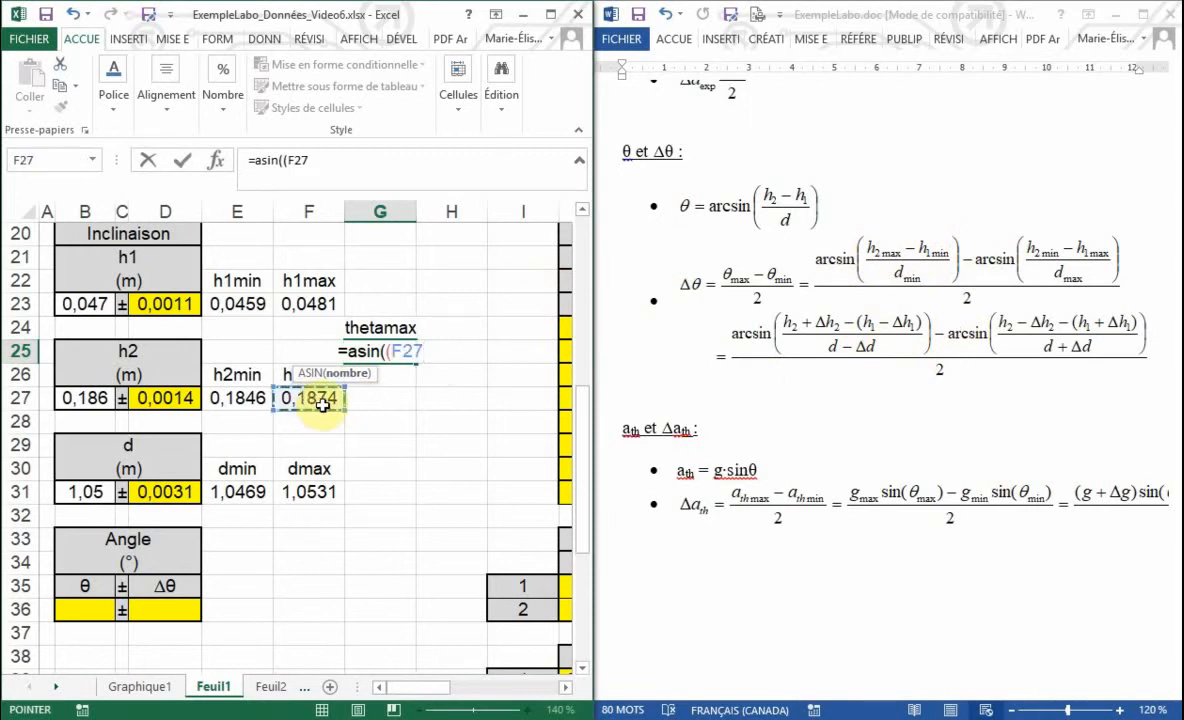
type("-")
left_click(240, 302)
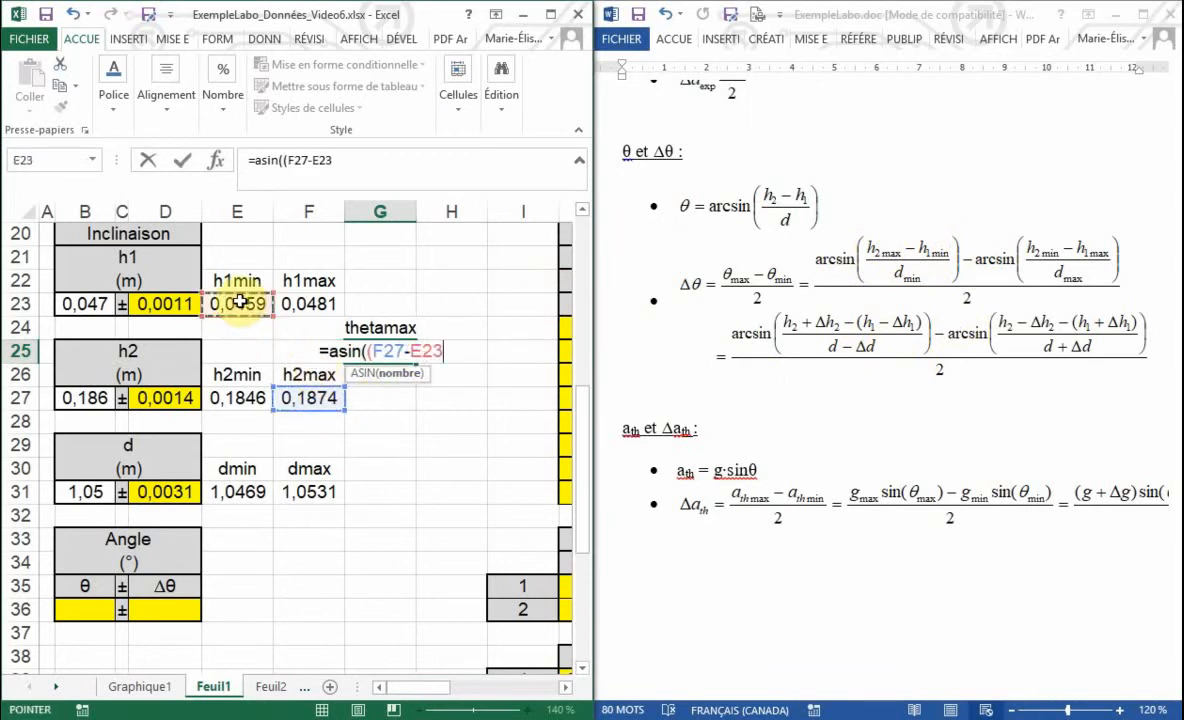
type(")/")
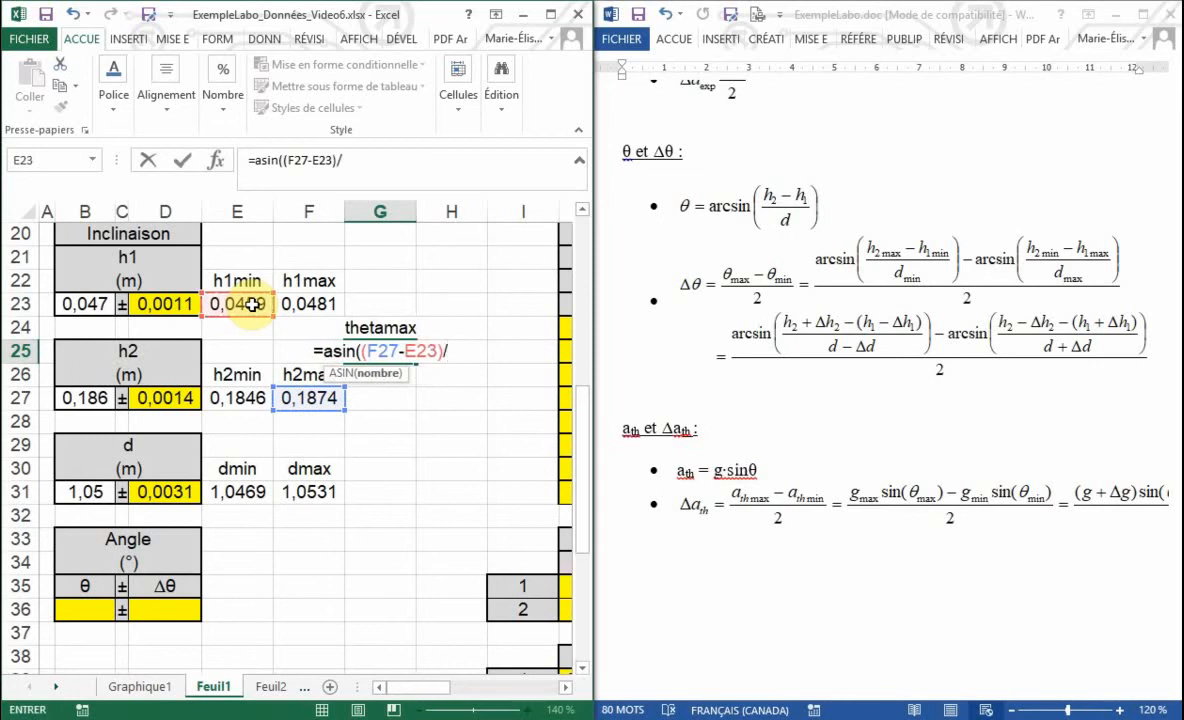
left_click(252, 492)
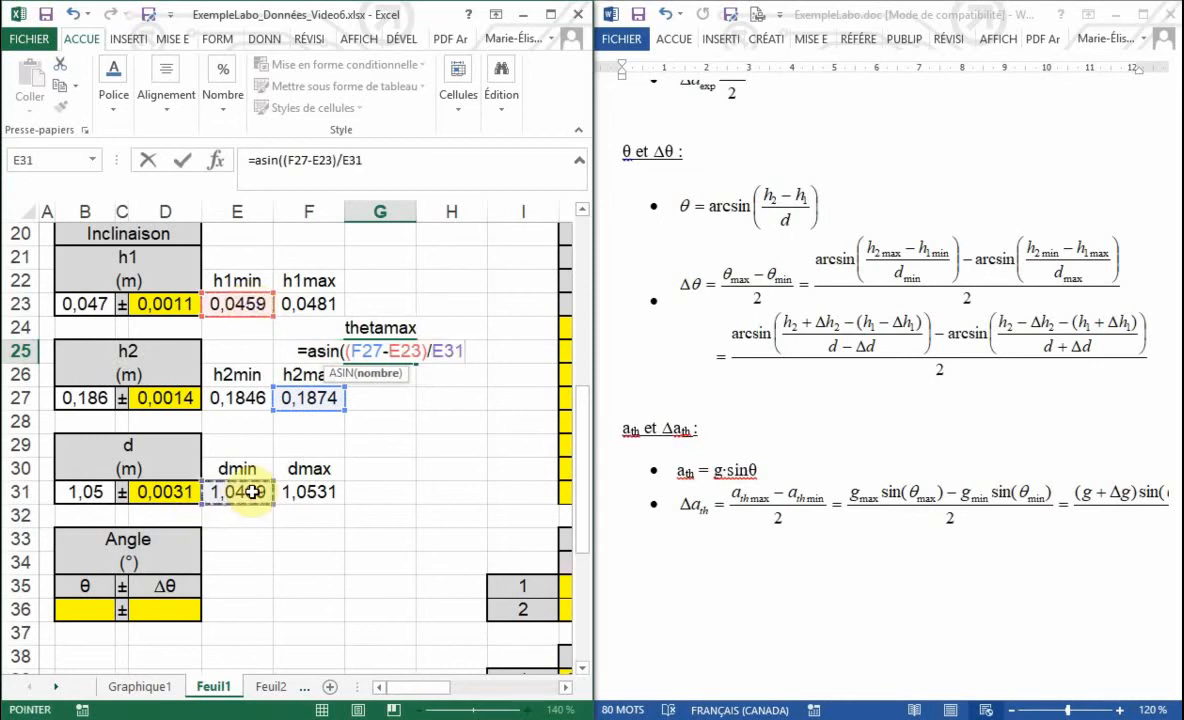
key("Return")
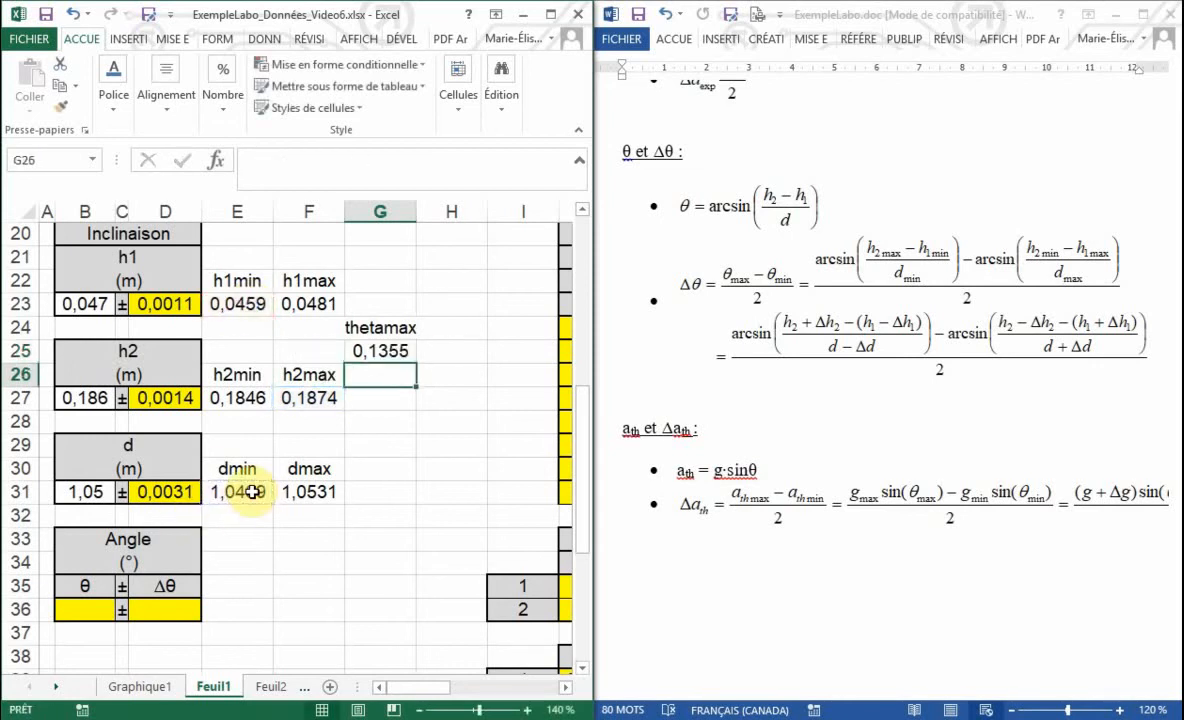
Step: Convert the thetamax result in G25 to degrees by wrapping its formula as =DEGRES(ASIN((F27-E23)/E31))
left_click(397, 354)
left_click(290, 163)
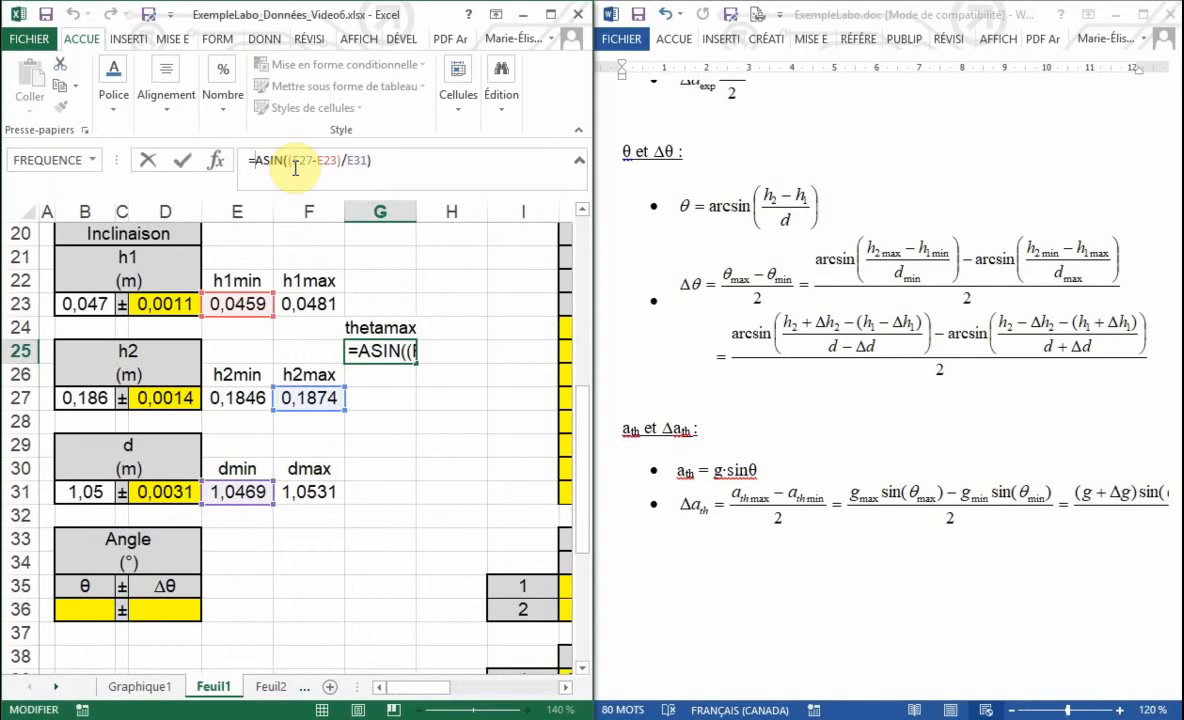
type("degres")
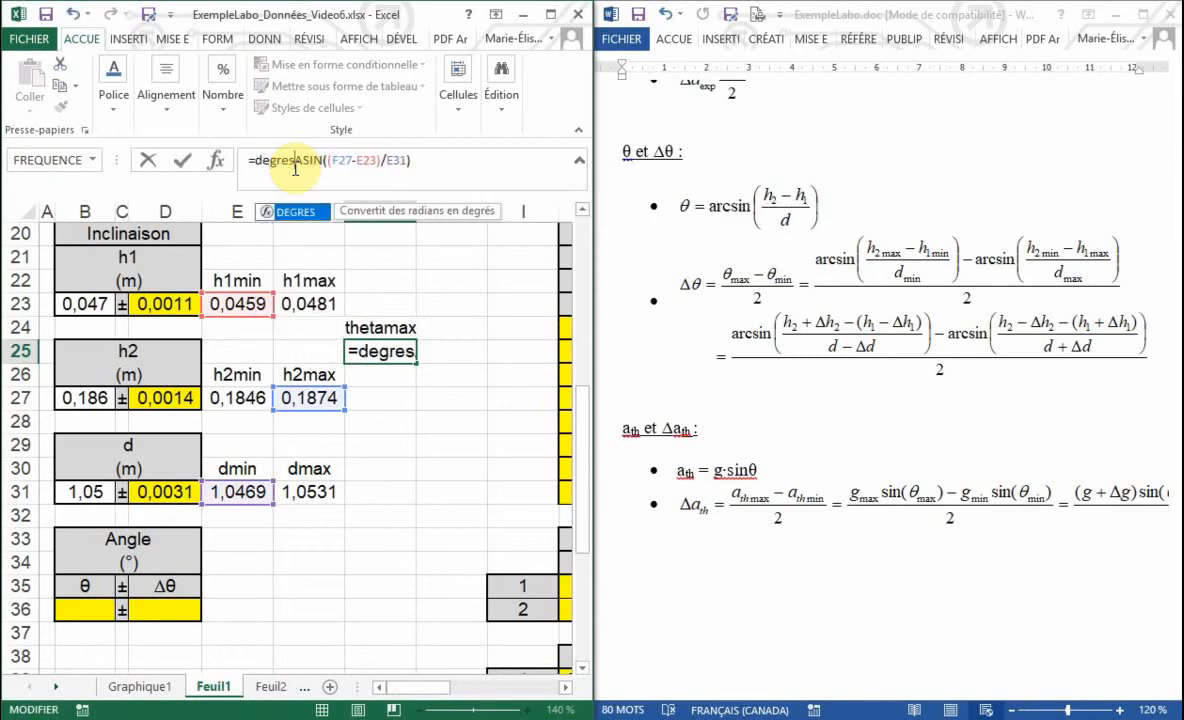
type("(")
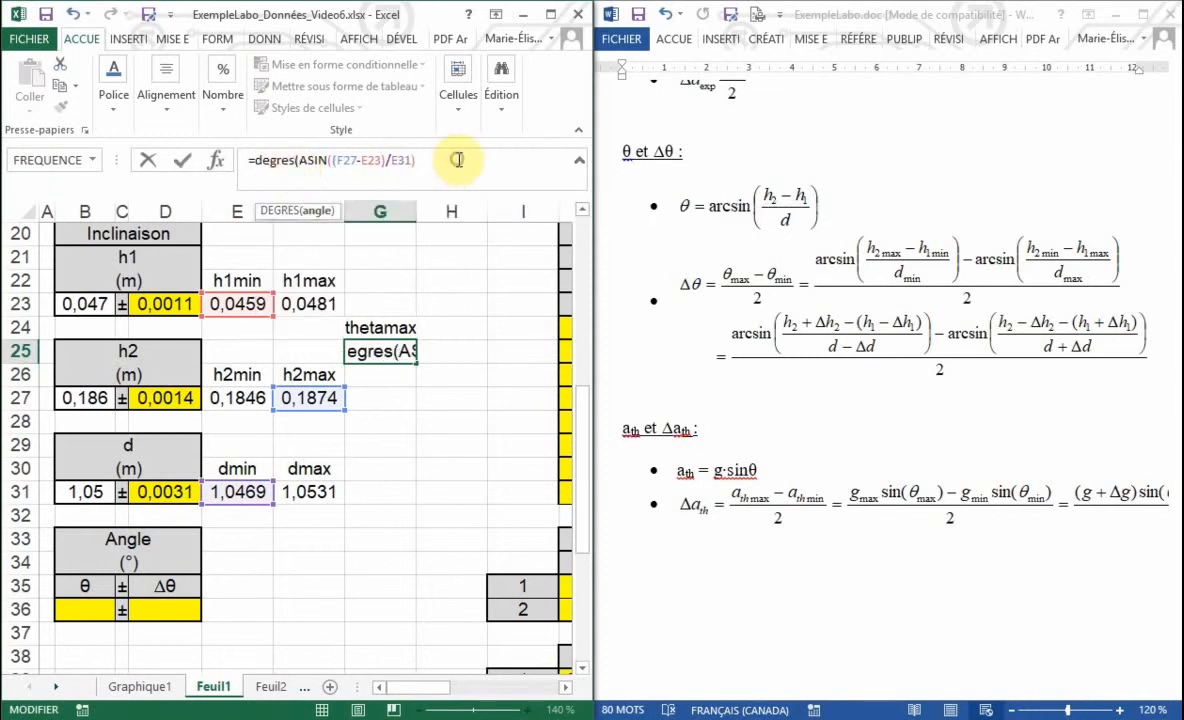
type(")")
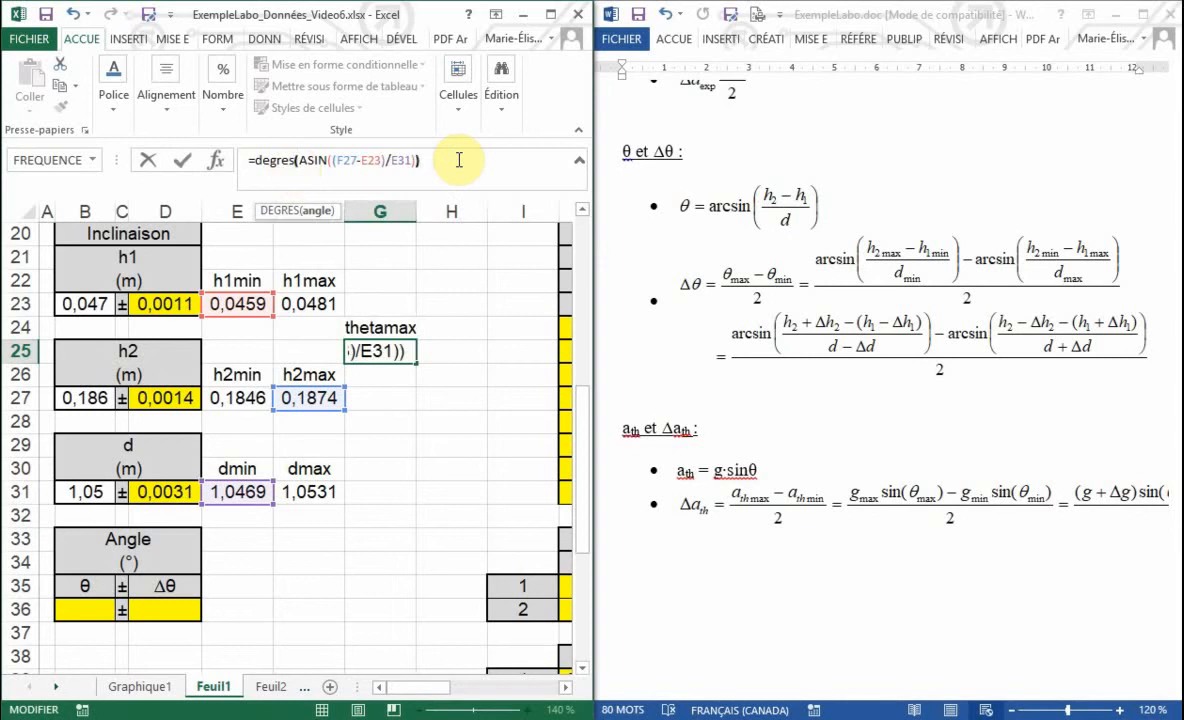
key("Return")
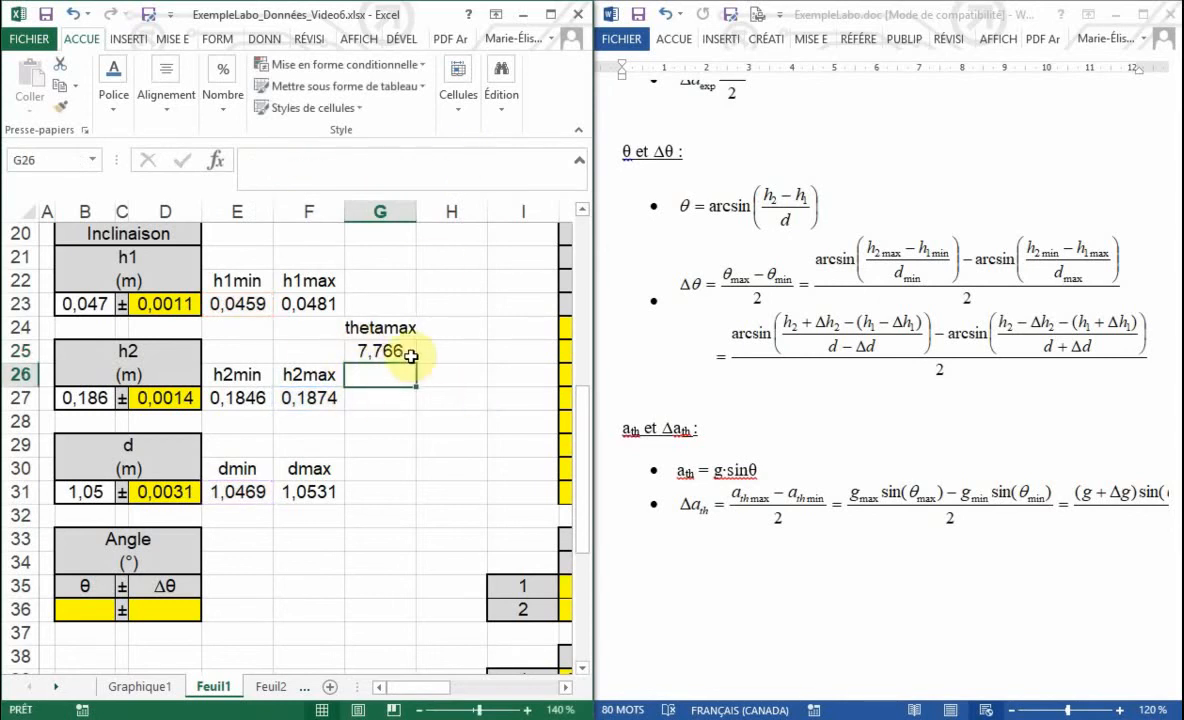
Step: Add the heading thetamin in cell G28
left_click(366, 419)
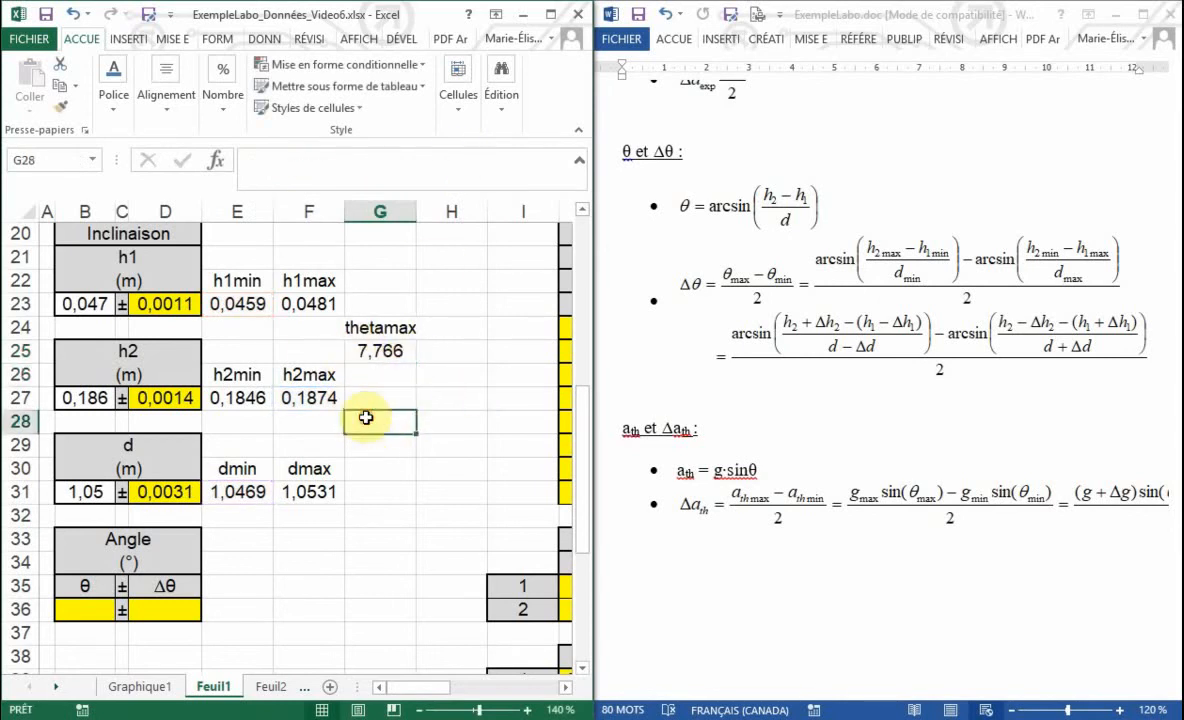
type("theta")
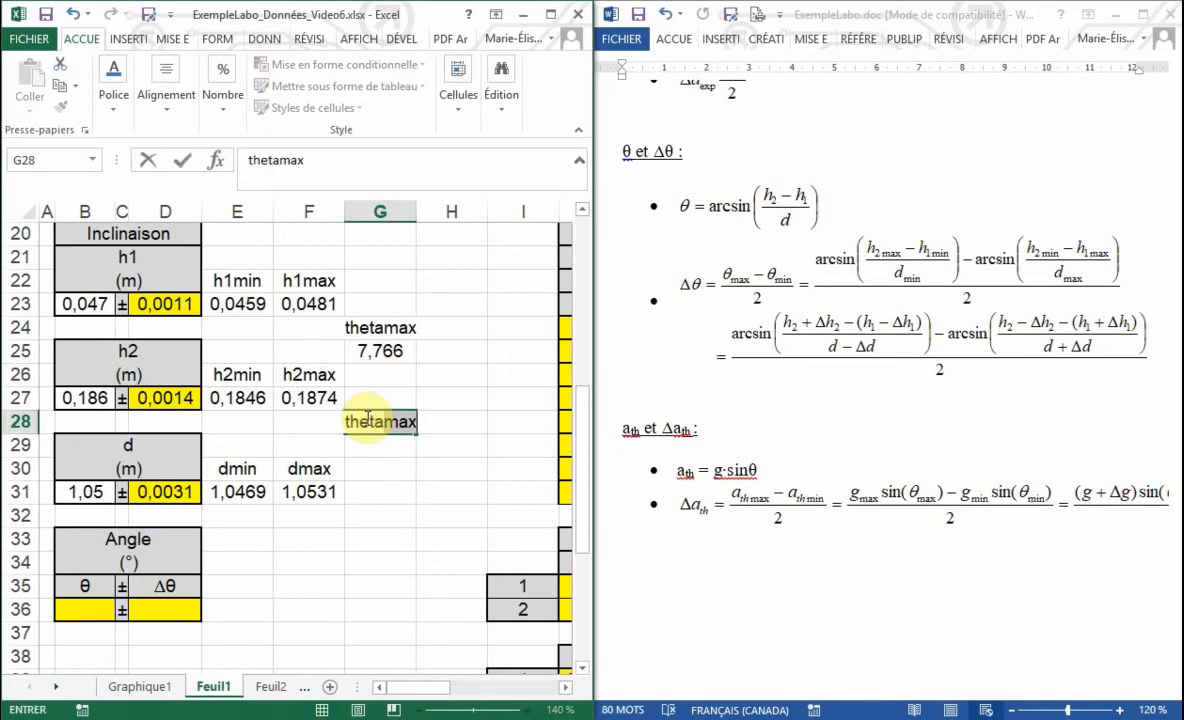
type("min")
key("Return")
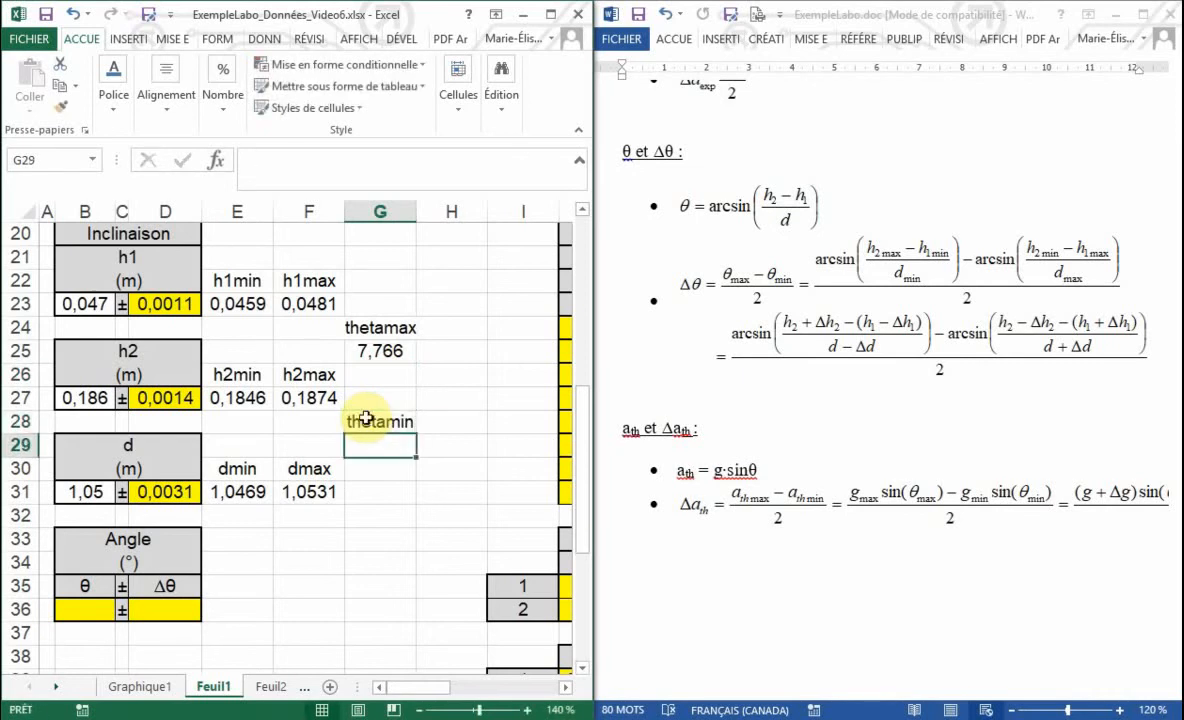
Step: Begin the thetamin formula in G29 as =degres(asin(E27-F23) and decline the proposed formula correction
type("=degre")
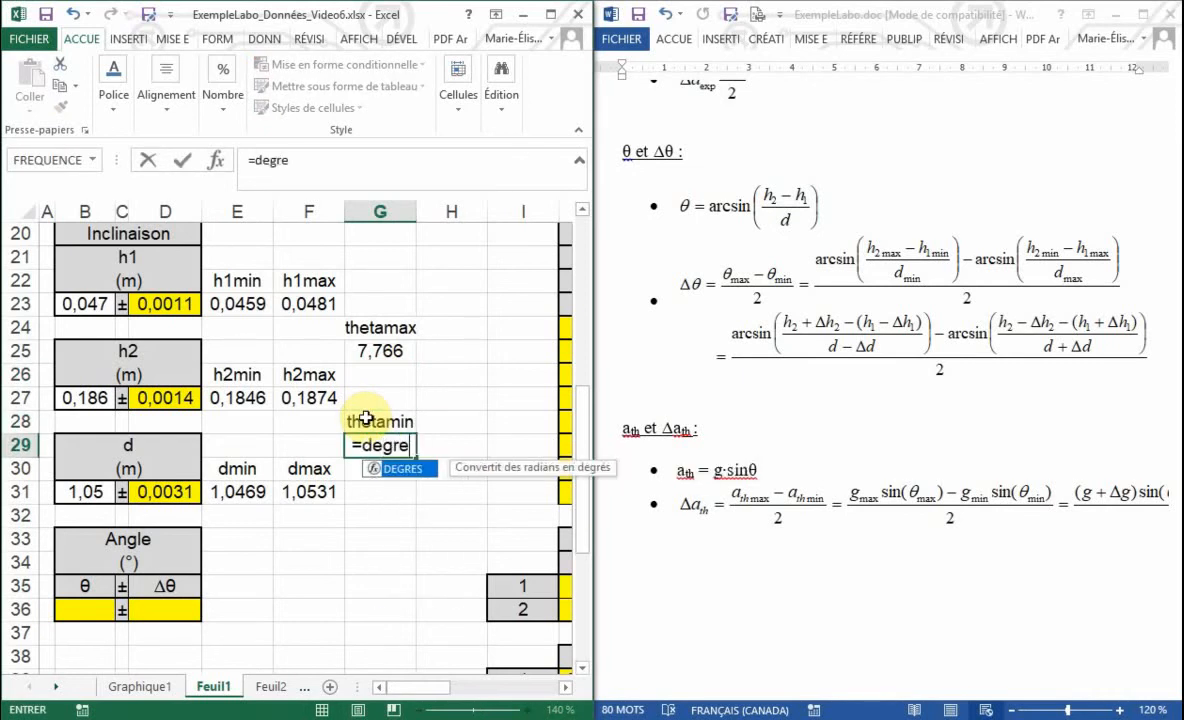
type("s(asin(")
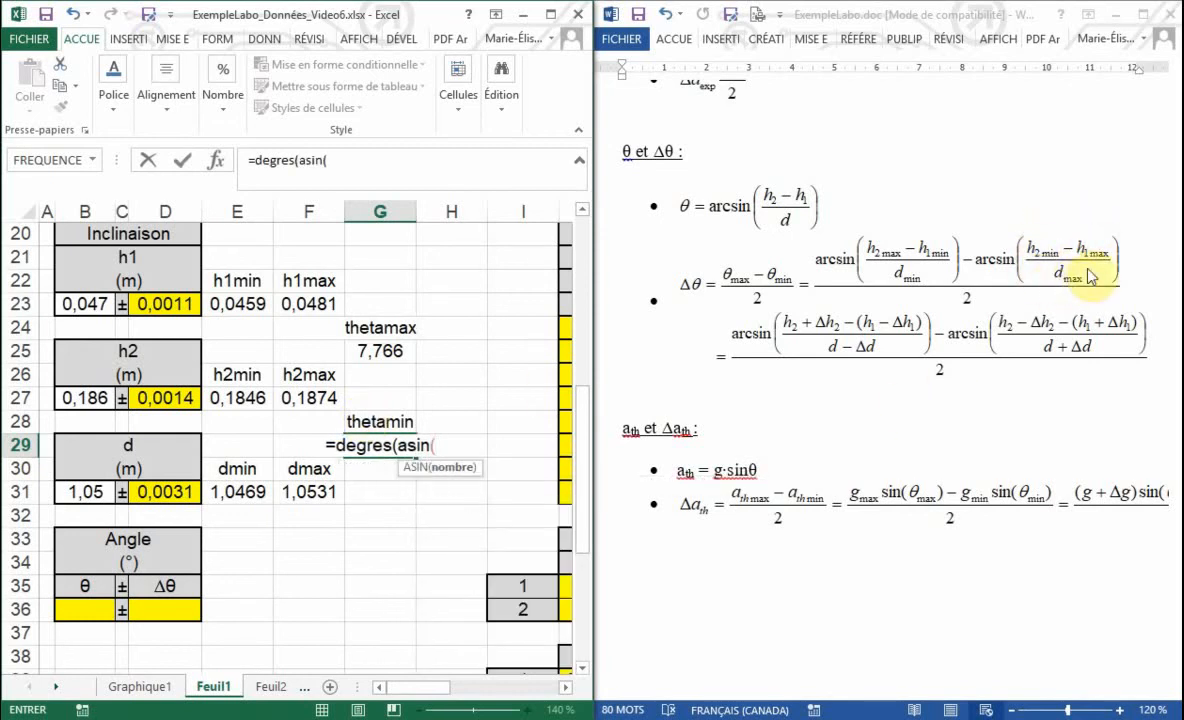
left_click(245, 398)
type("-")
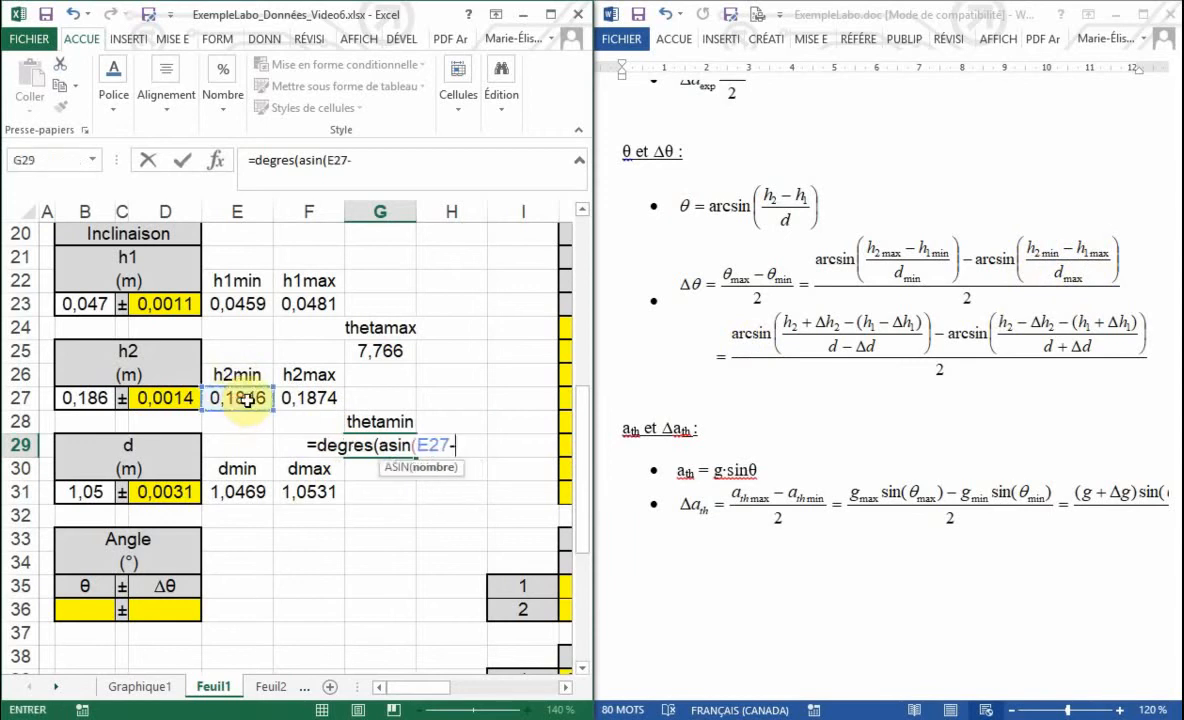
left_click(310, 303)
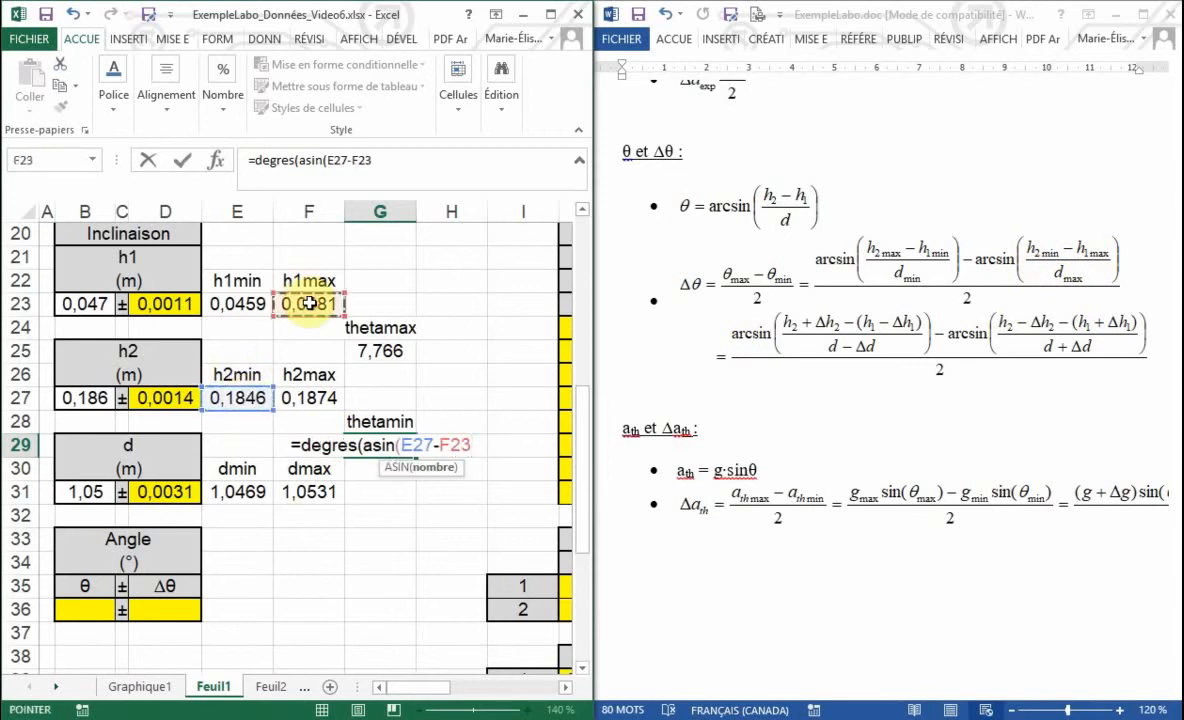
type(")")
key("Return")
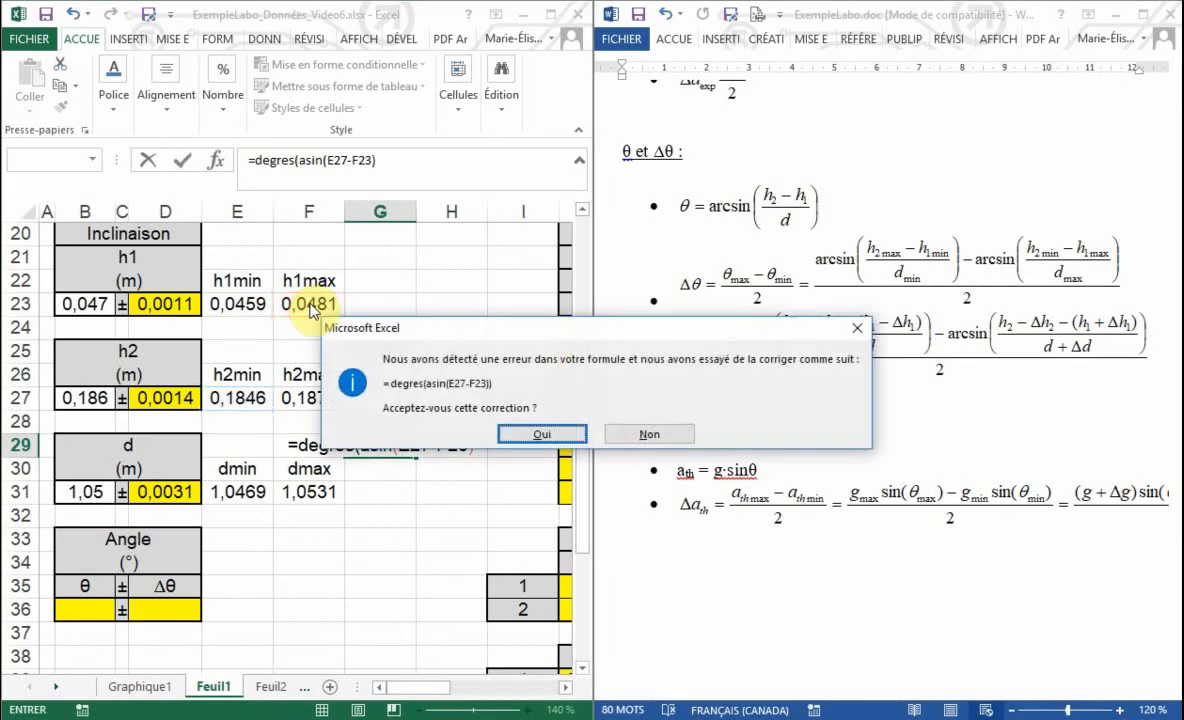
left_click(649, 434)
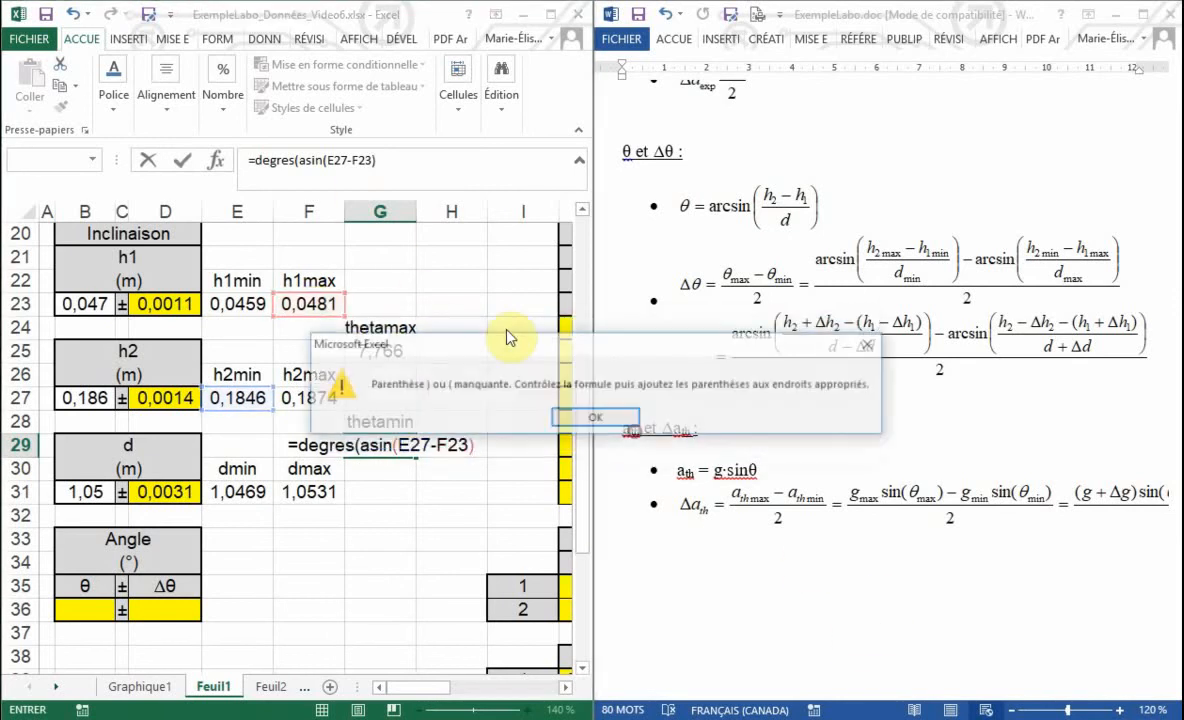
left_click(596, 420)
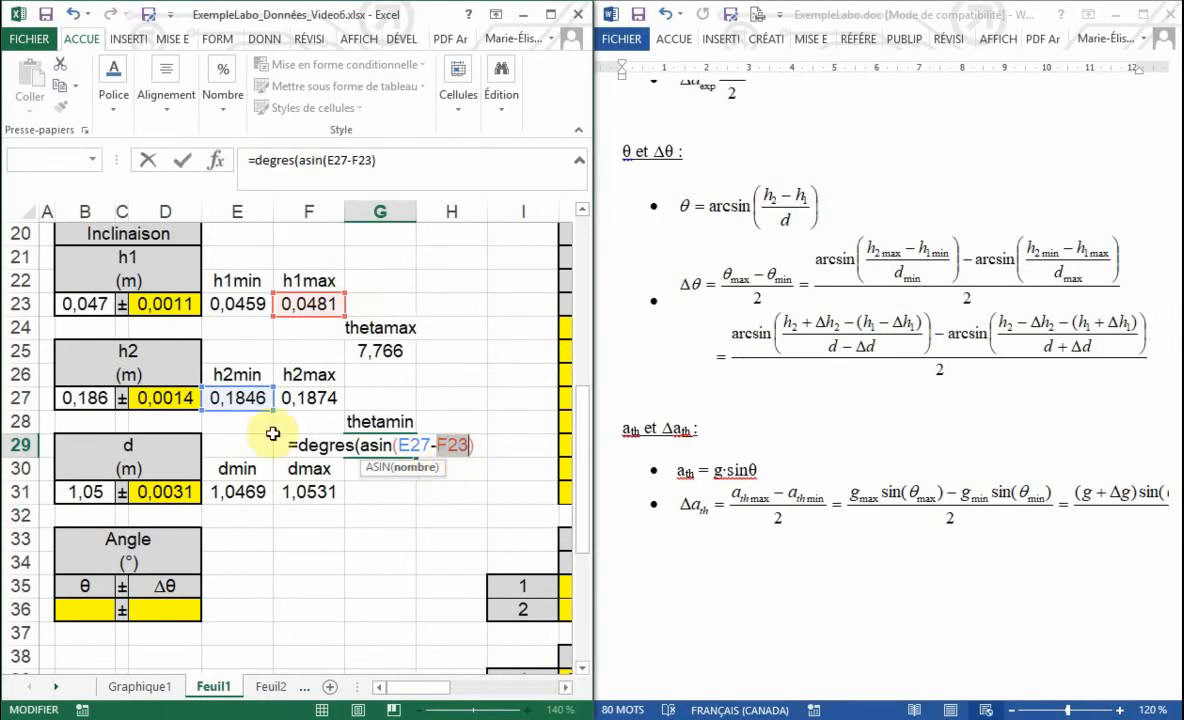
Step: Complete the thetamin formula in G29 as =degres(asin((E27-F23)/F31)), dividing the height difference by dmax
left_click(328, 163)
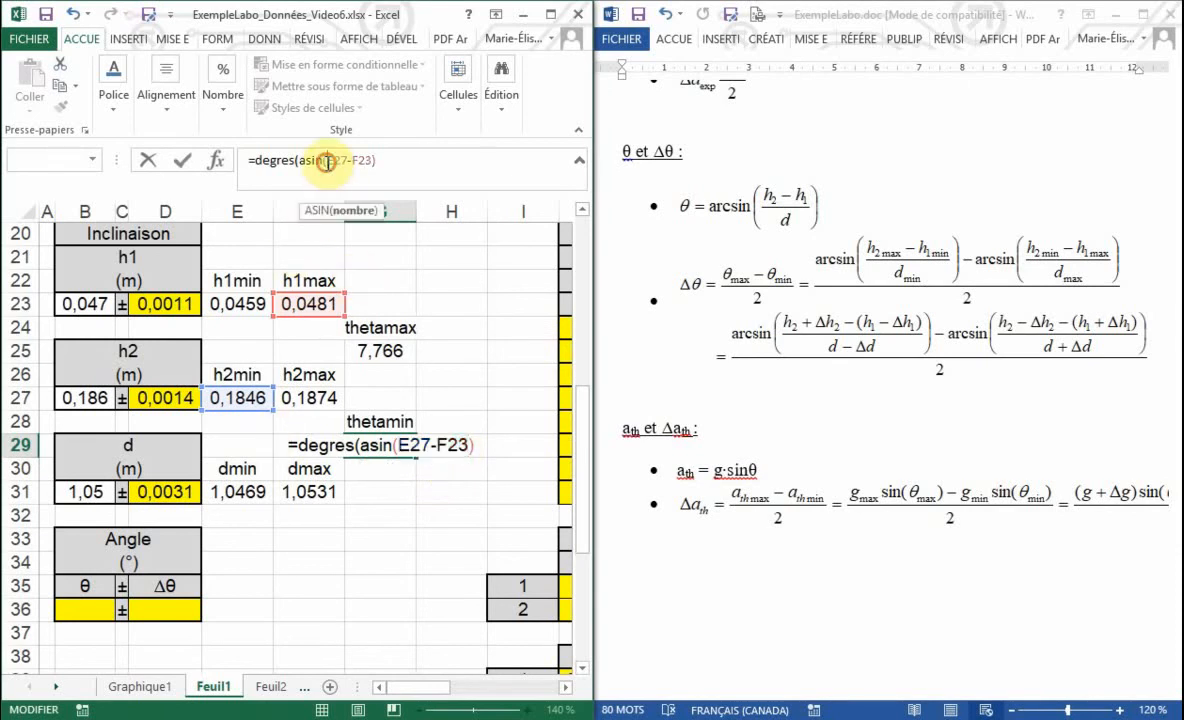
type("(")
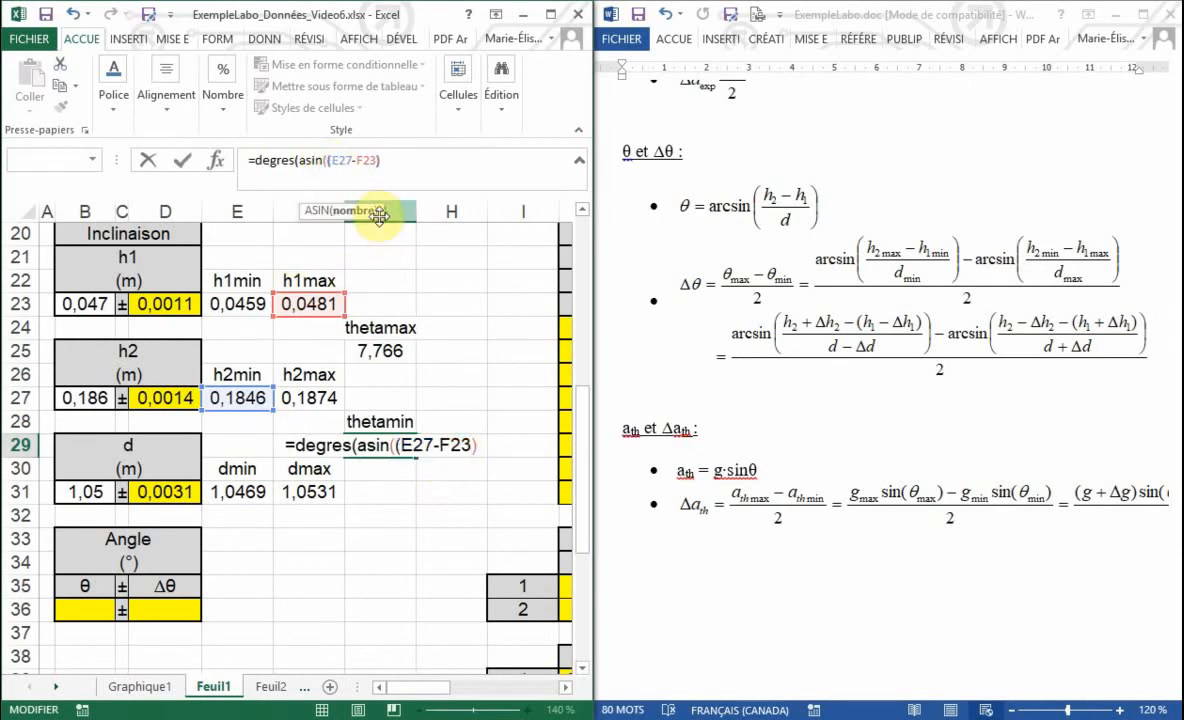
left_click(386, 159)
type("/")
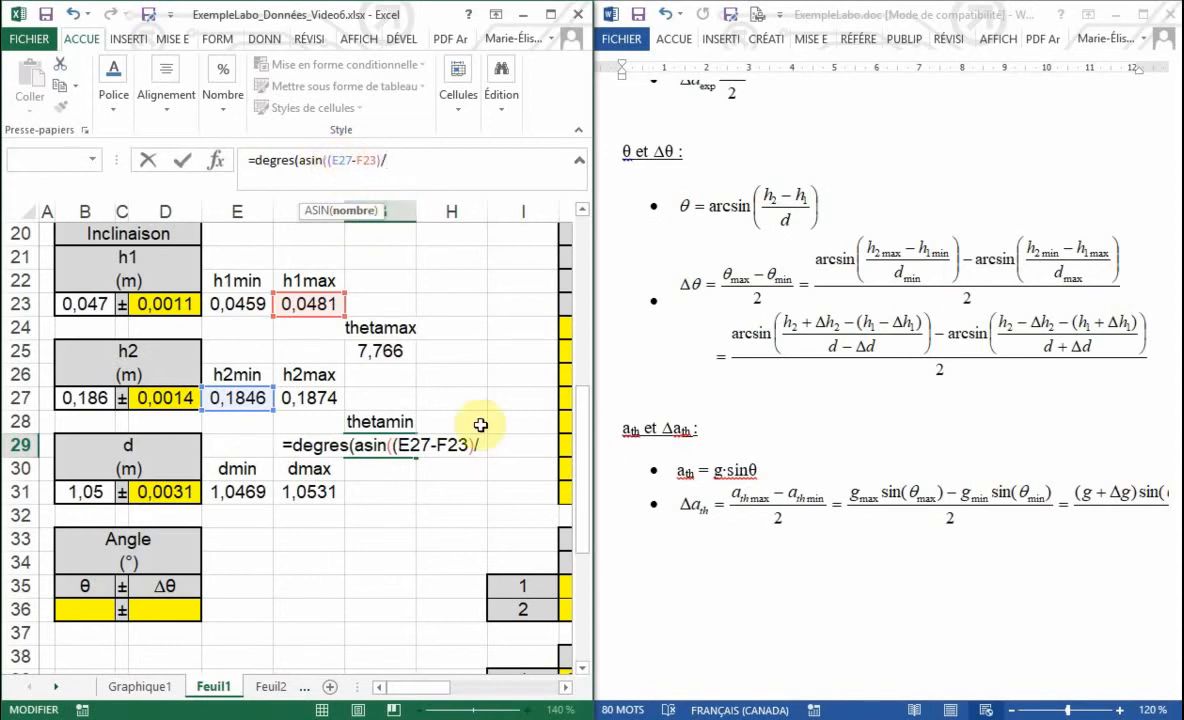
left_click(310, 492)
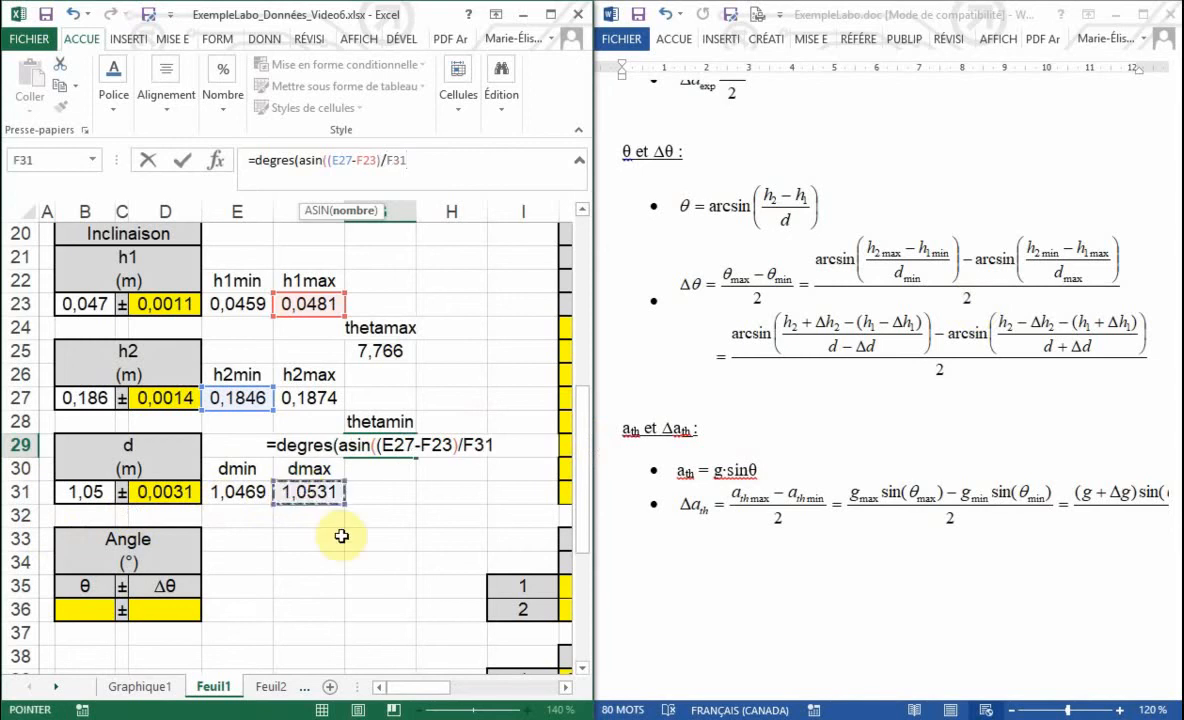
type("))")
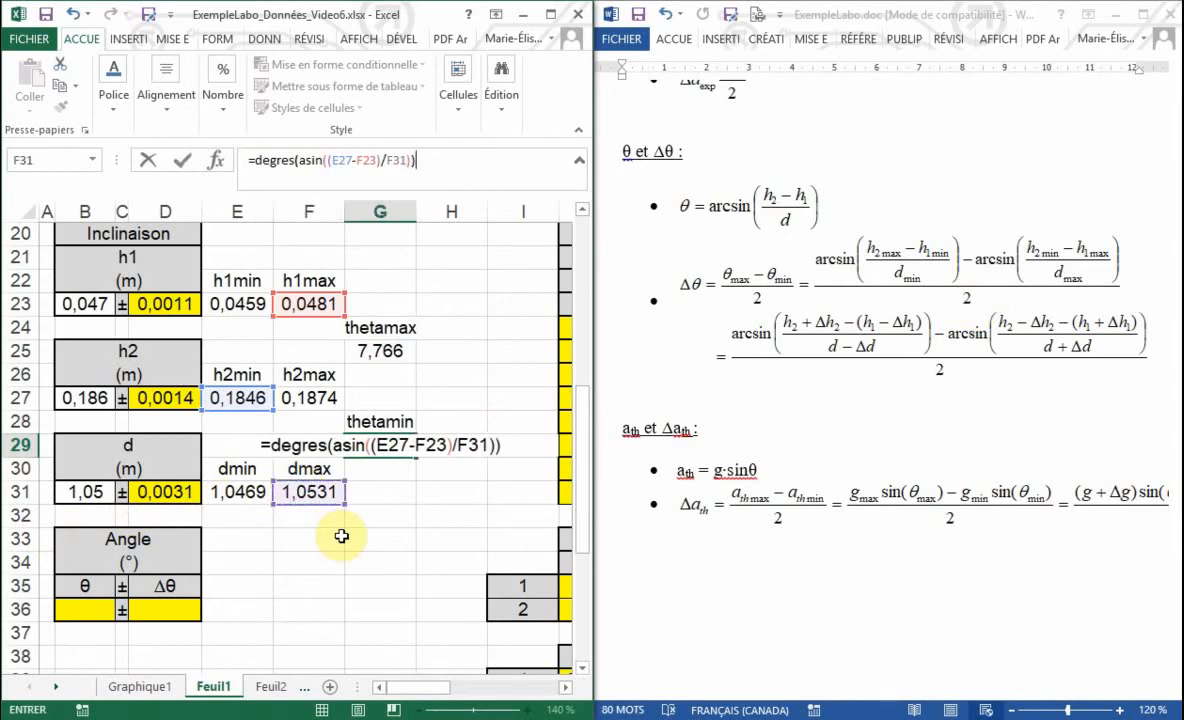
key("Return")
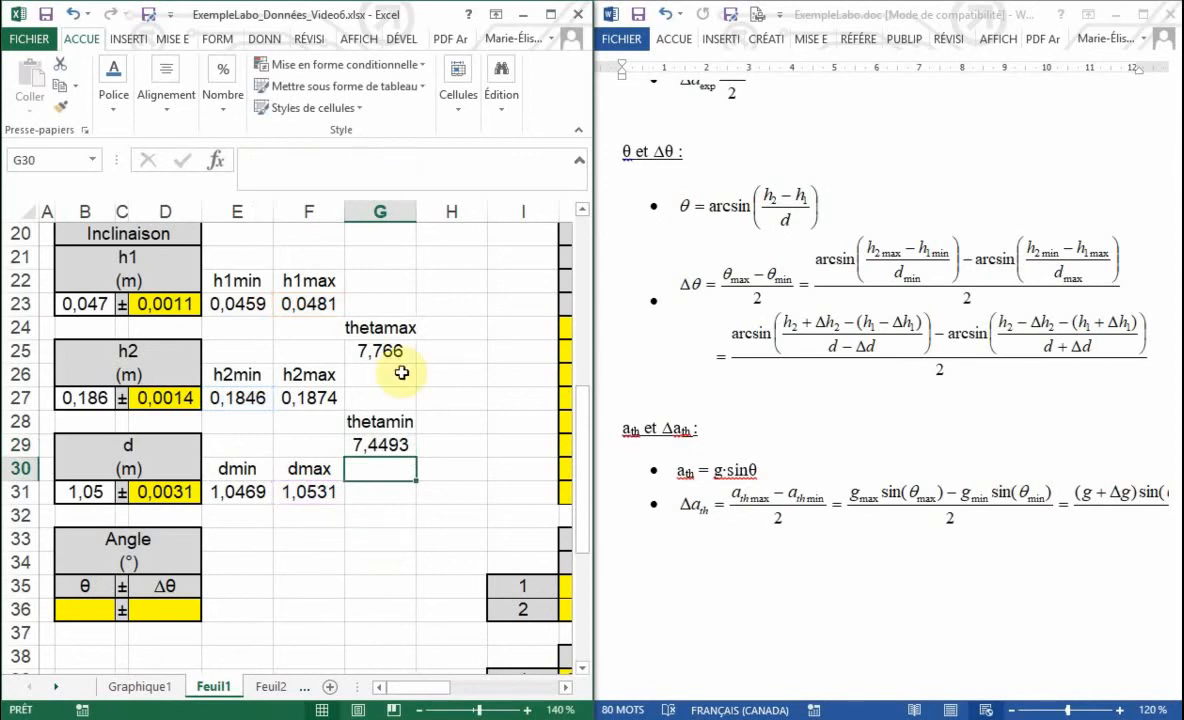
Step: Calculate θ in B36 as the average of thetamax and thetamin with =moyenne(G25;G29)
left_click(90, 612)
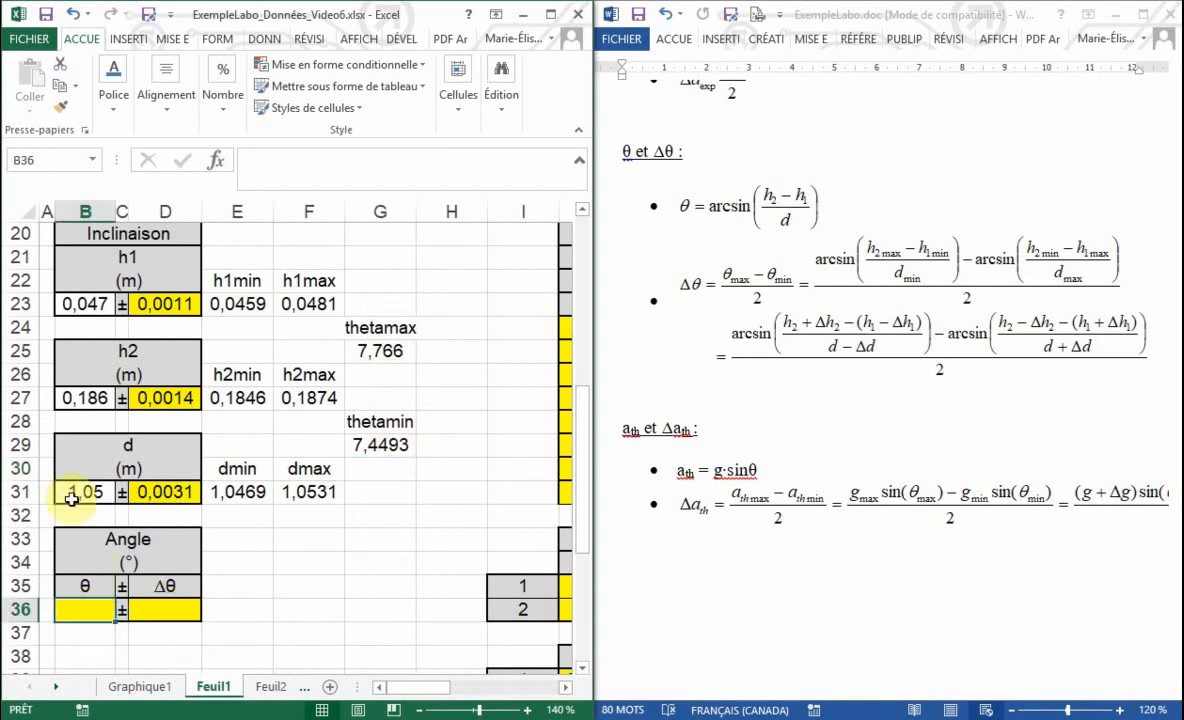
type("=")
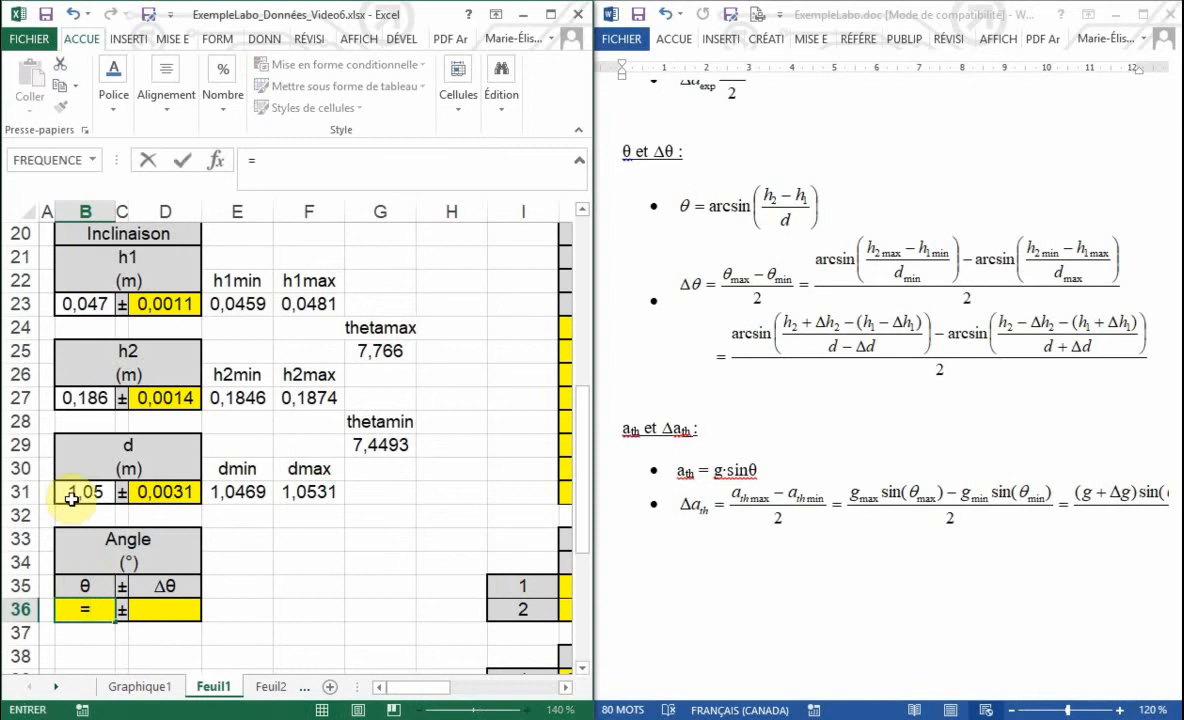
type("moyenne(")
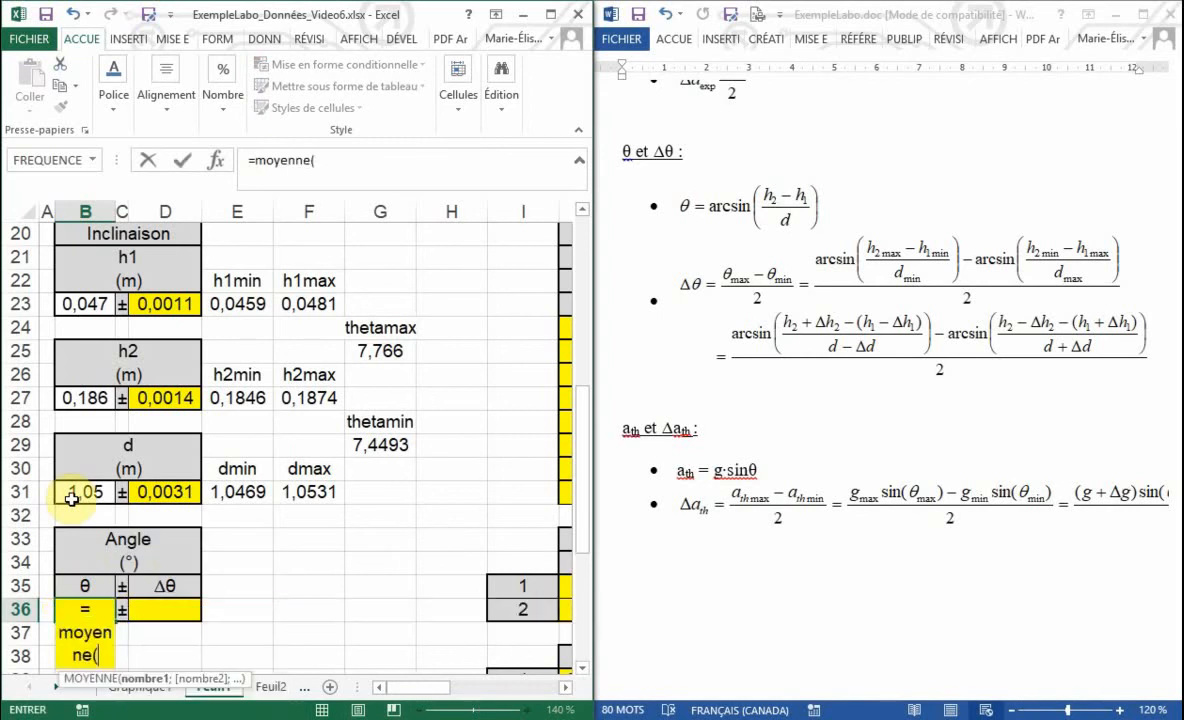
left_click(385, 352)
type(";")
left_click(389, 444)
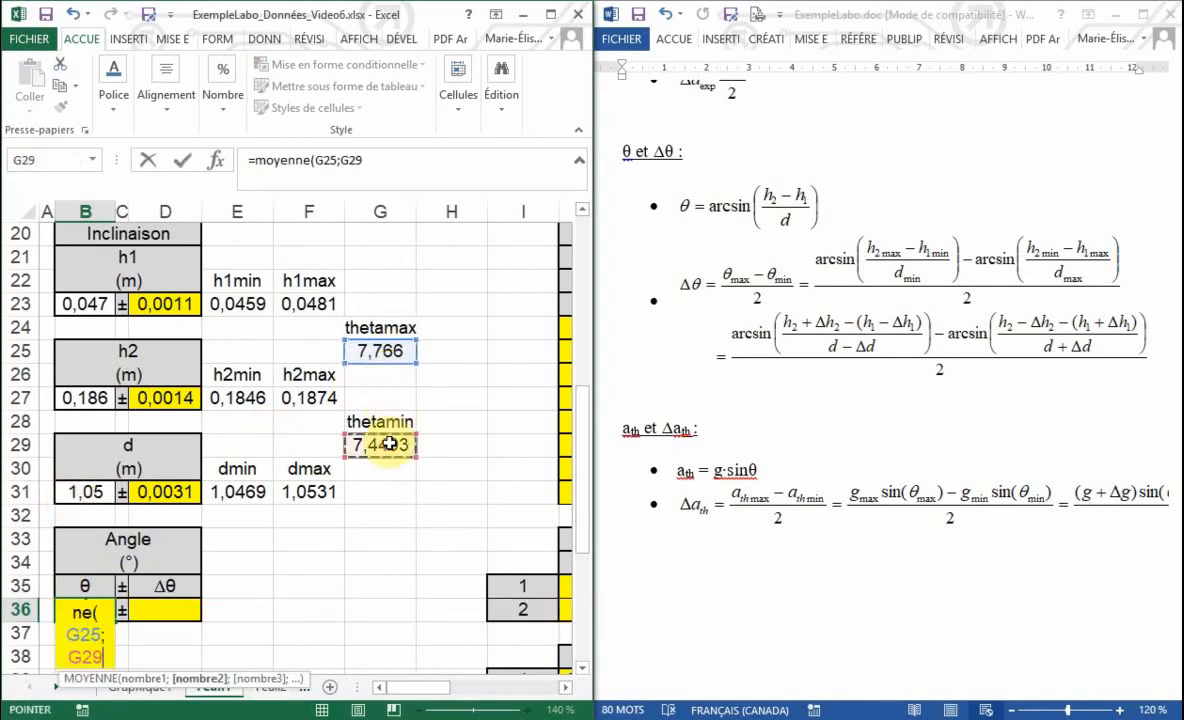
key("Return")
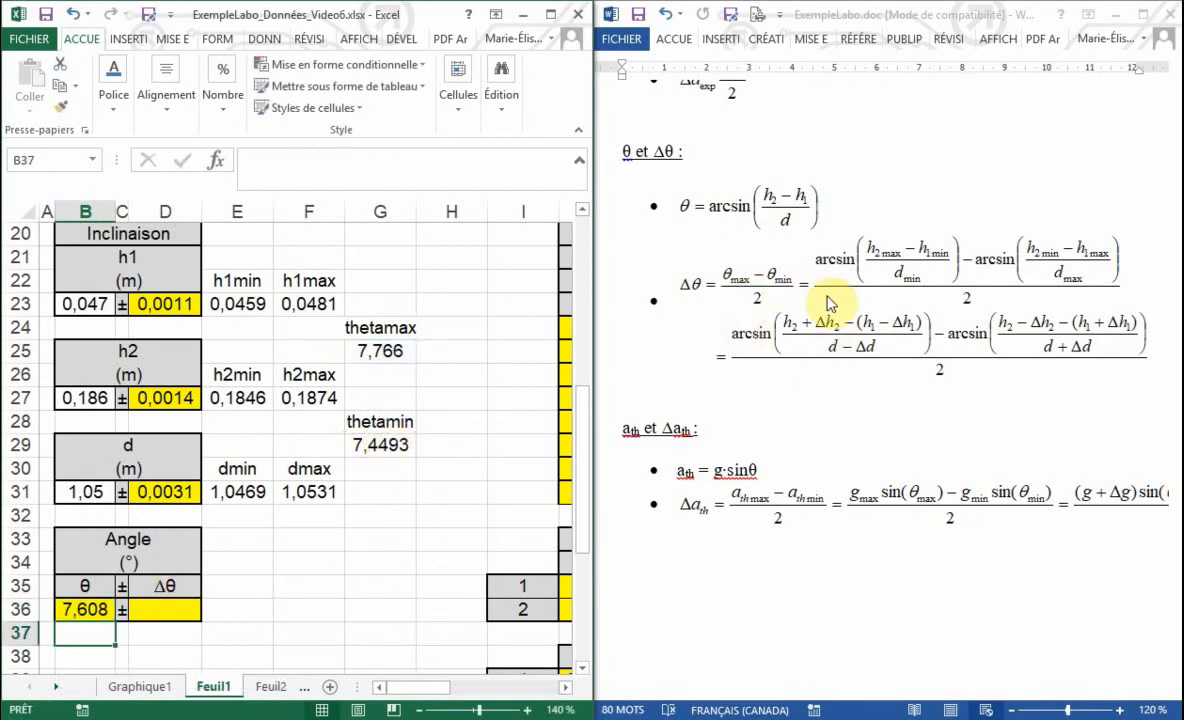
Step: Calculate Δθ in D36 as half the difference between thetamax and thetamin with =(G25-G29)/2
left_click(170, 605)
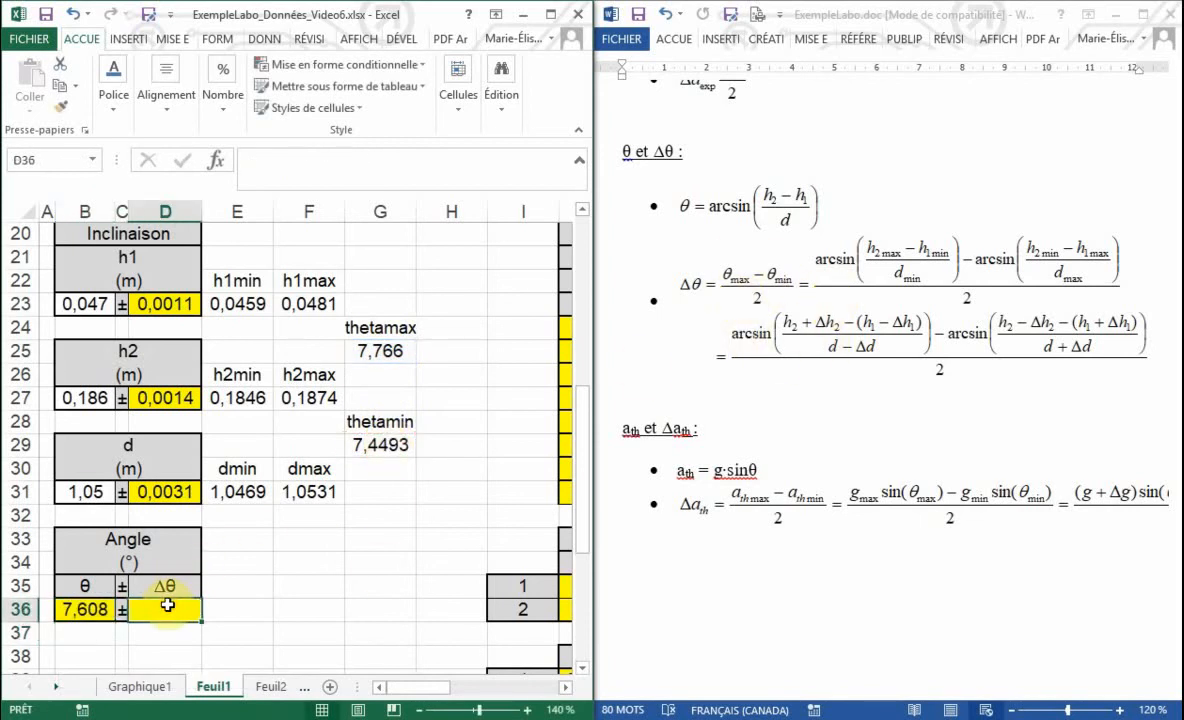
type("=(")
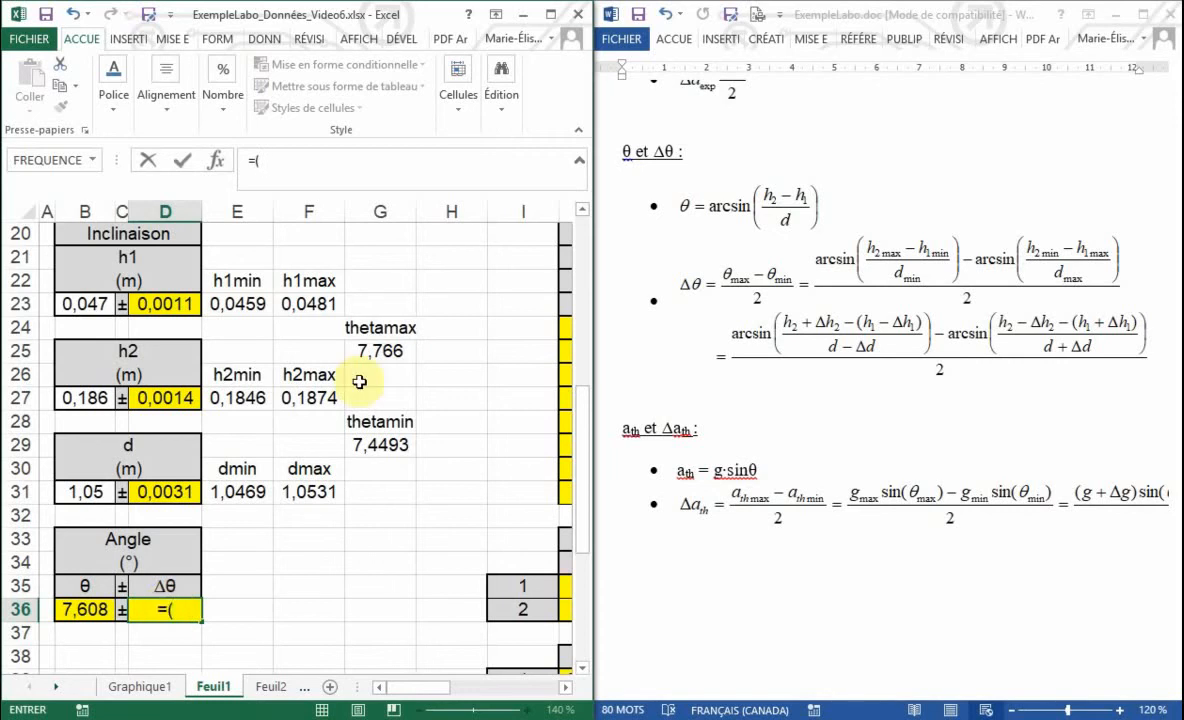
left_click(380, 349)
type("-")
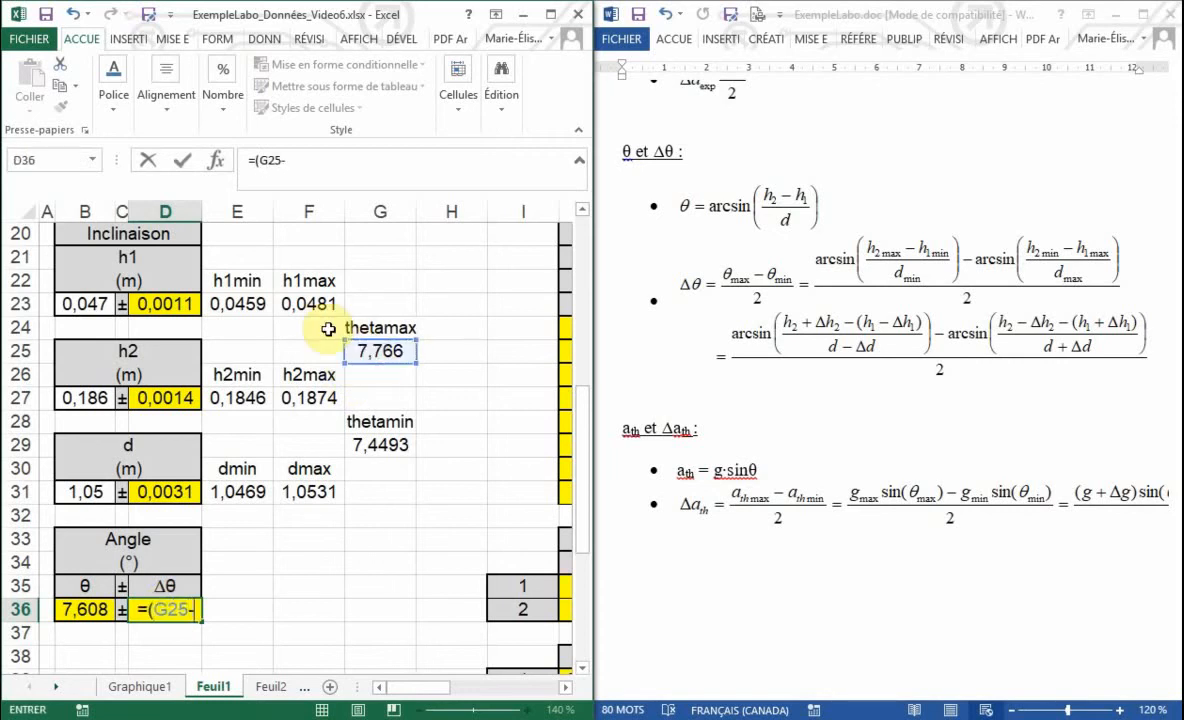
left_click(367, 444)
type(")/2")
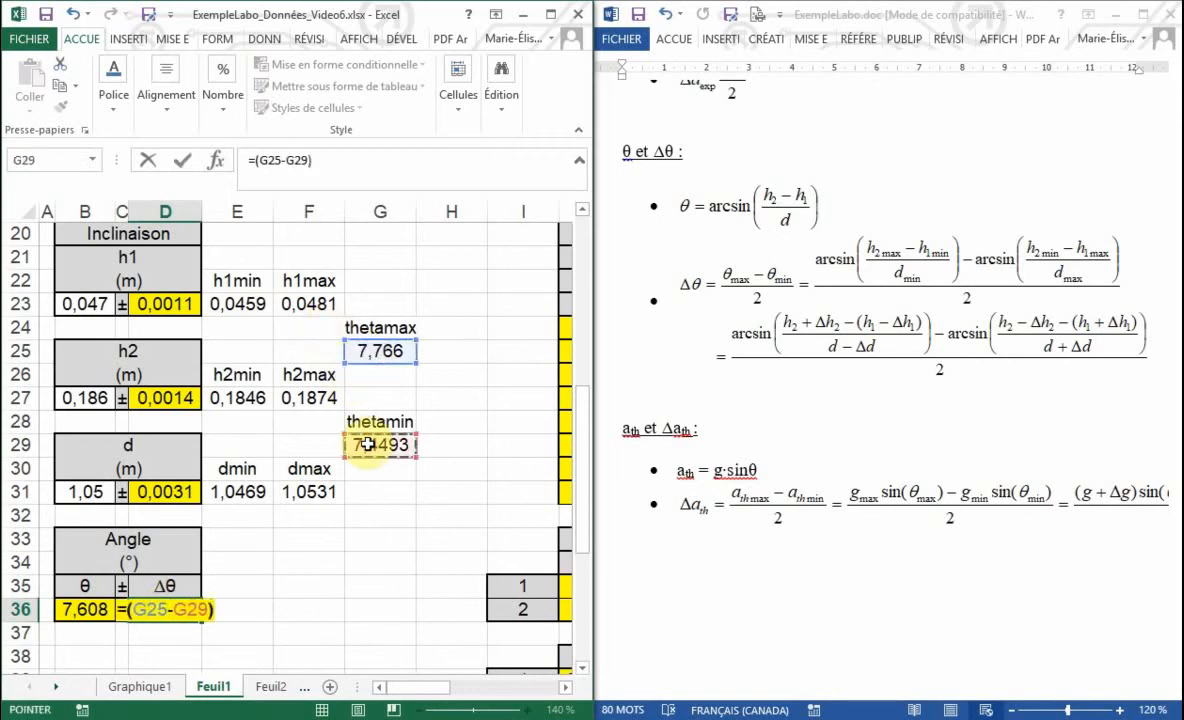
key("Return")
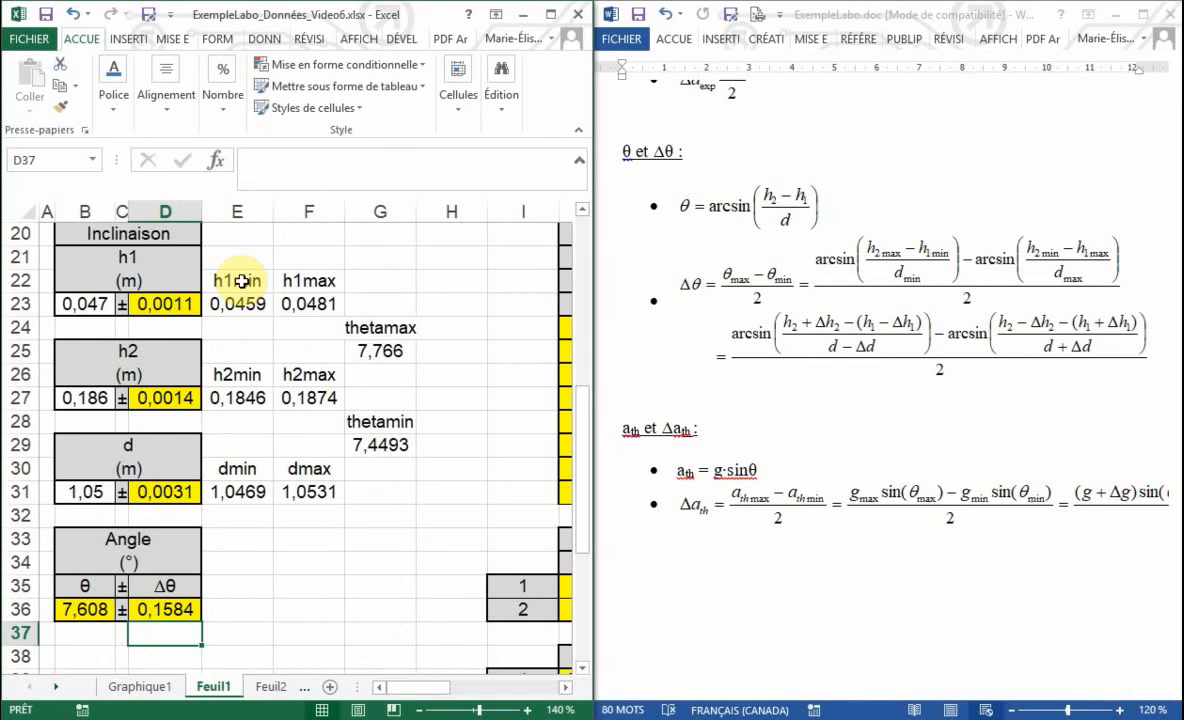
Step: Move the intermediate min and max calculations from E22:G31 to the empty area starting at E53
left_click_drag(241, 281, 396, 491)
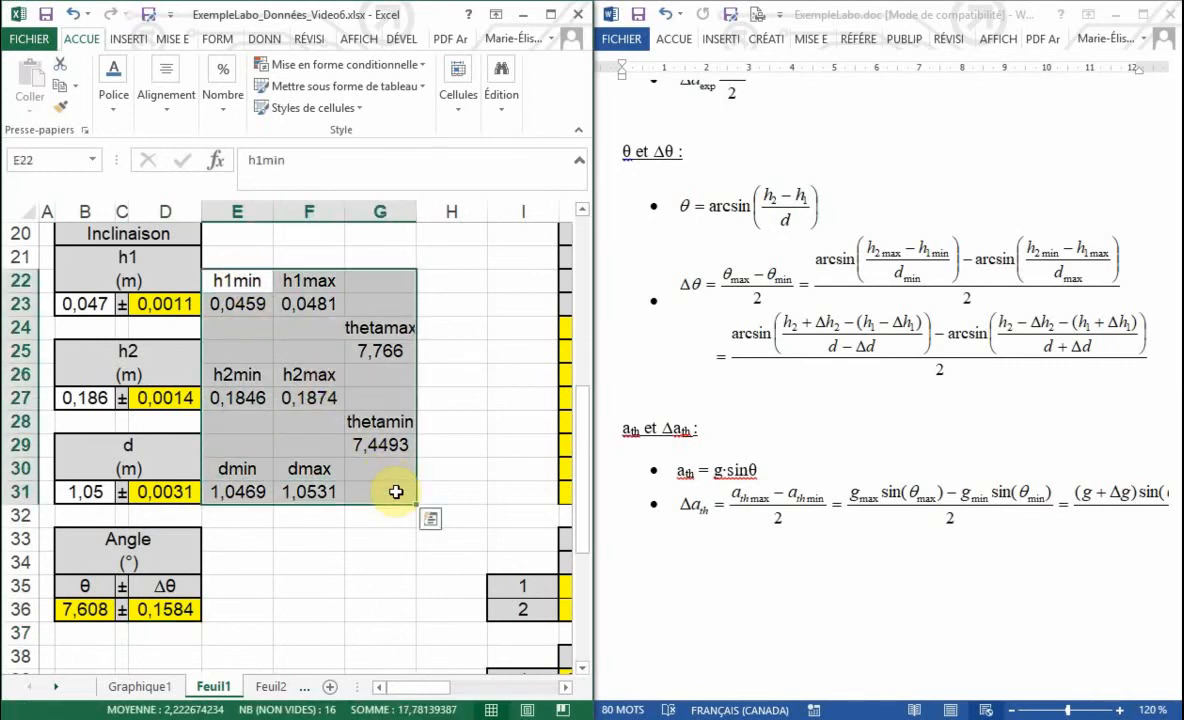
key("ctrl+c")
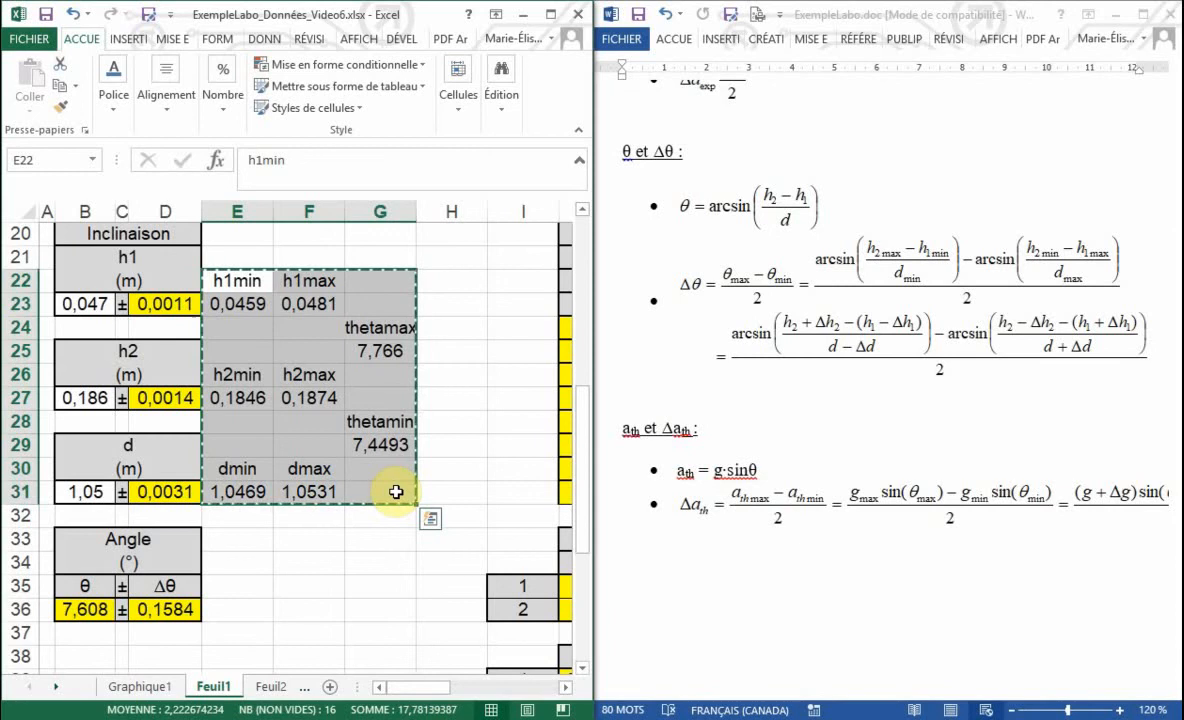
left_click(583, 641)
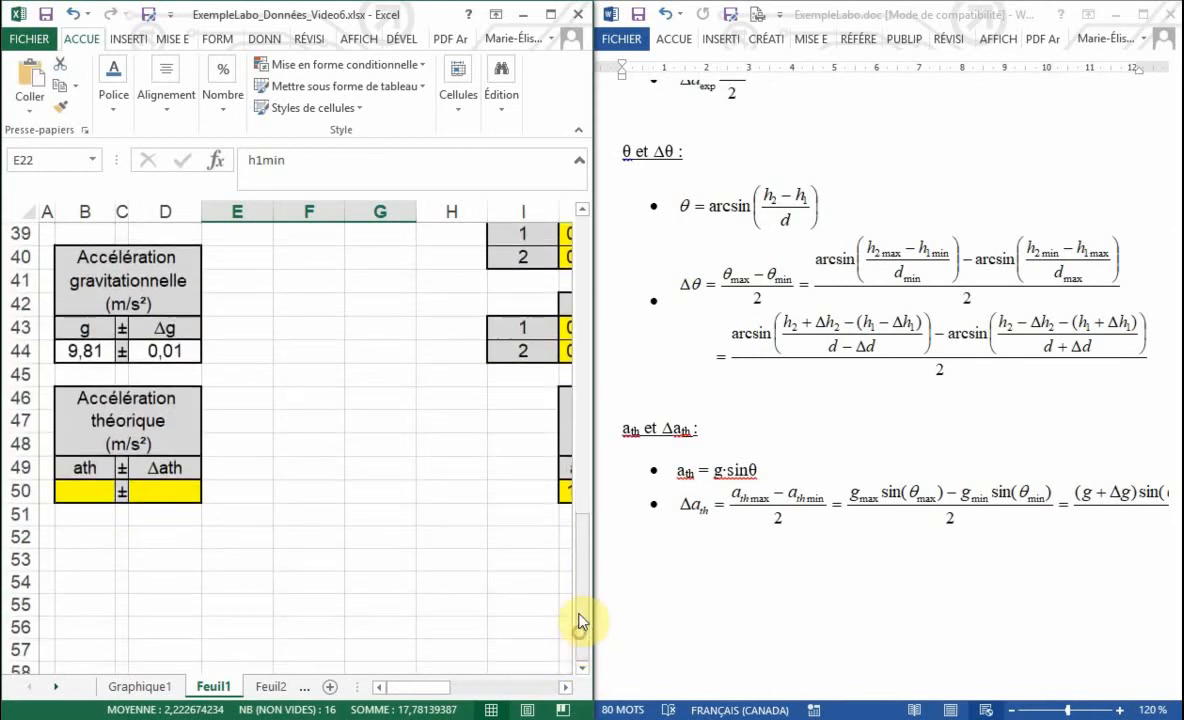
left_click(582, 667)
left_click_drag(582, 667, 576, 656)
left_click(220, 279)
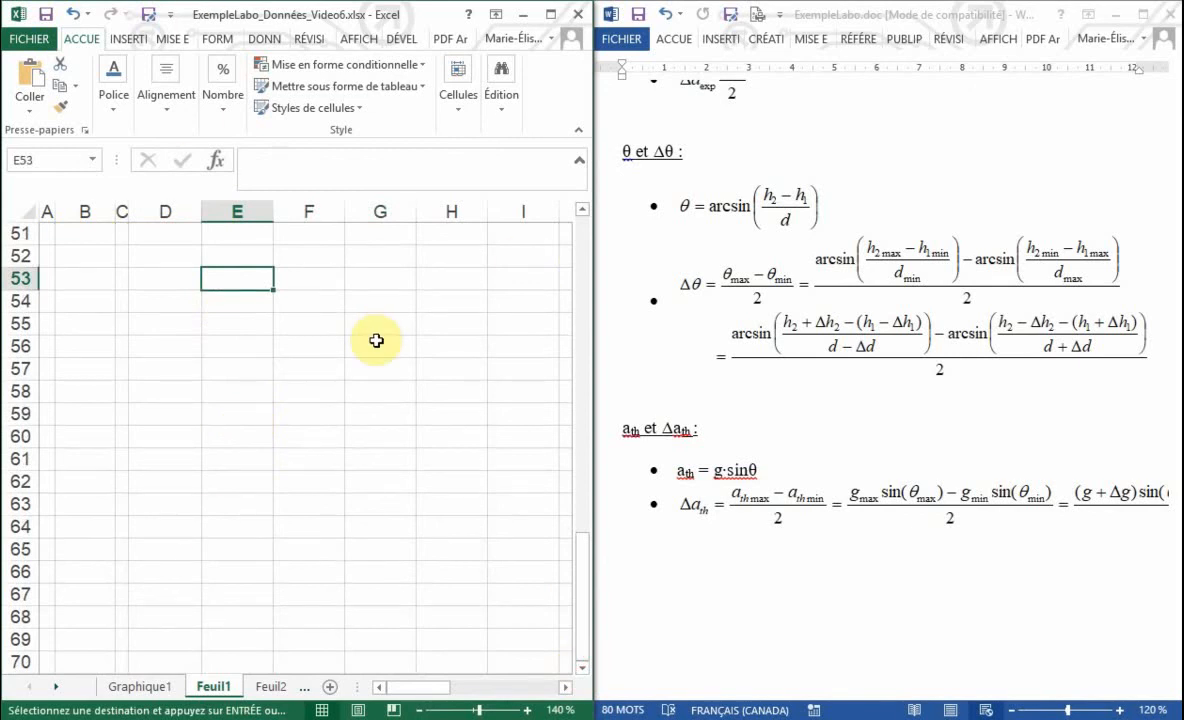
key("ctrl+v")
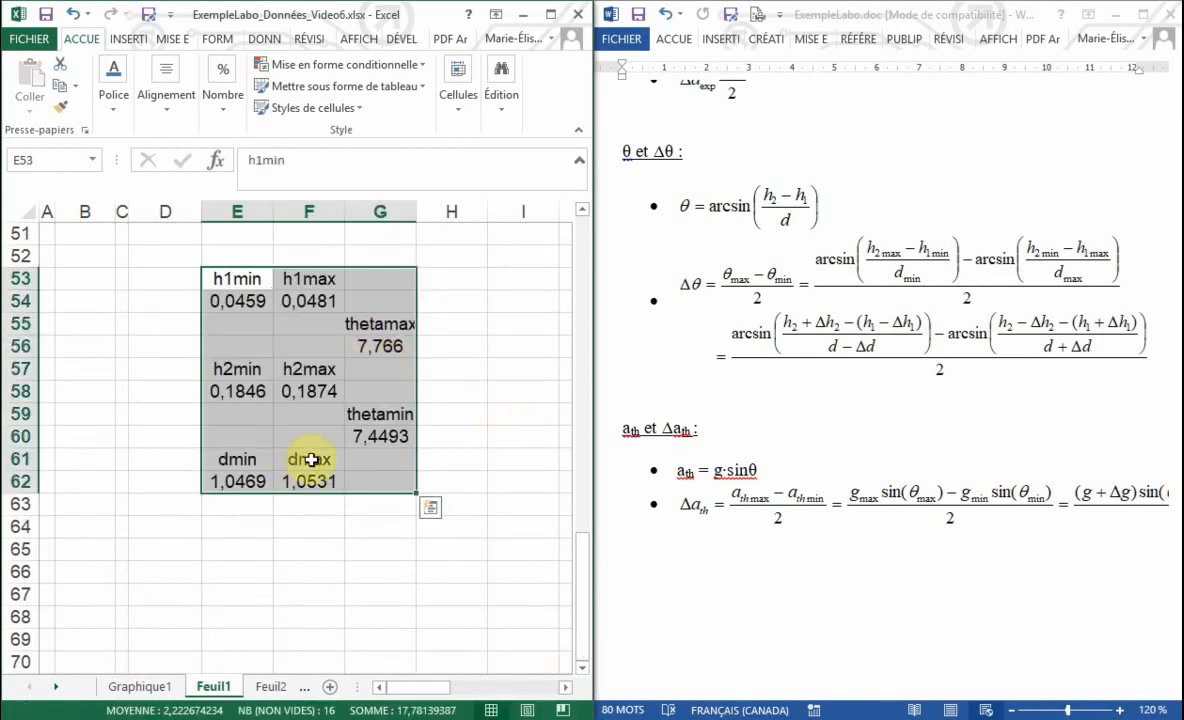
Step: Check the cell references in the θ formula in B36 and review the relocated intermediate calculations below the tables
left_click_drag(590, 580, 595, 415)
left_click(420, 399)
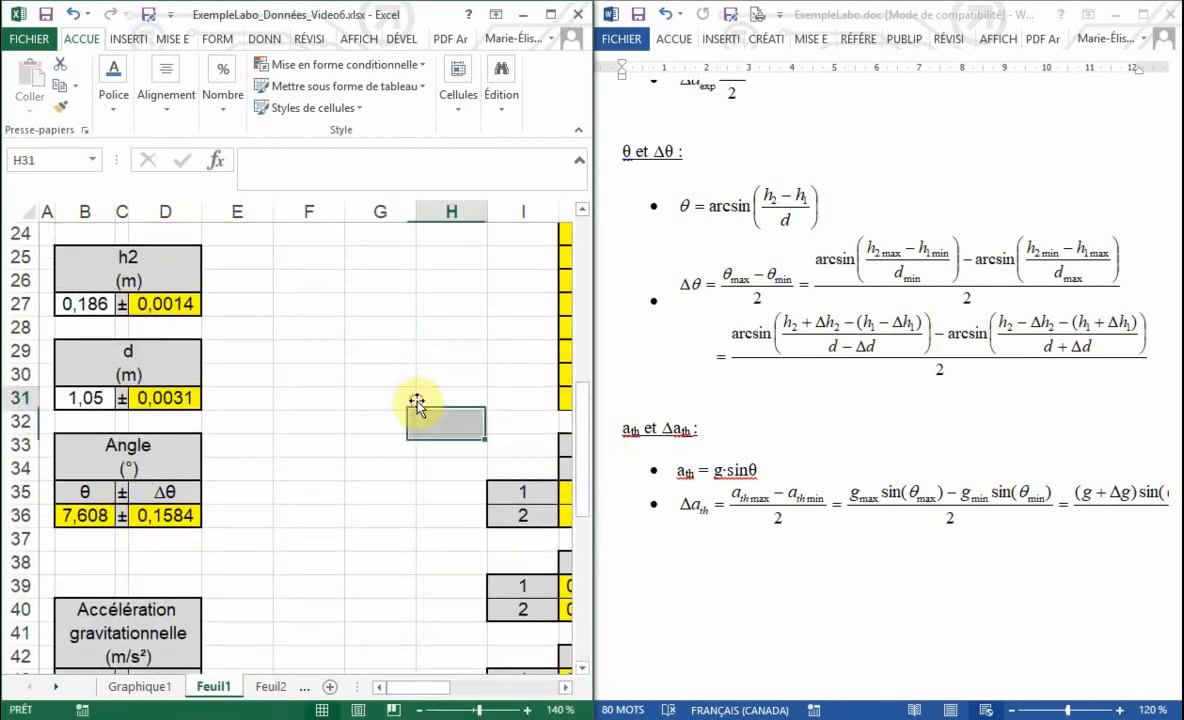
left_click(97, 510)
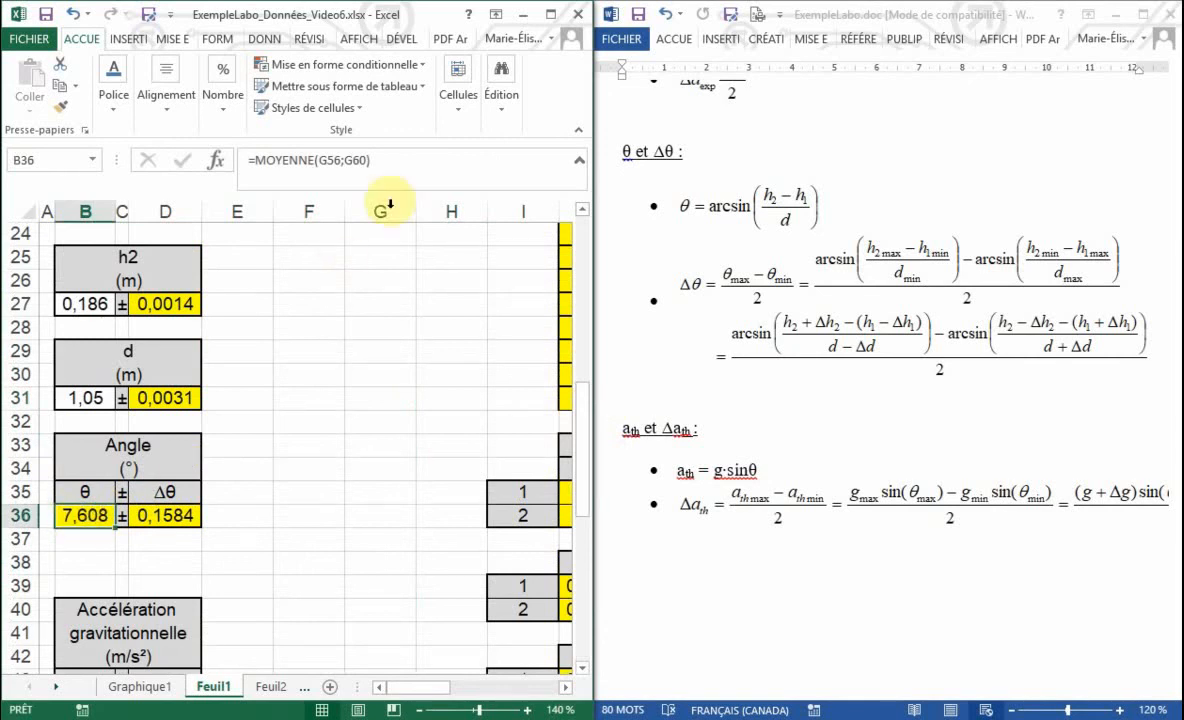
left_click(408, 182)
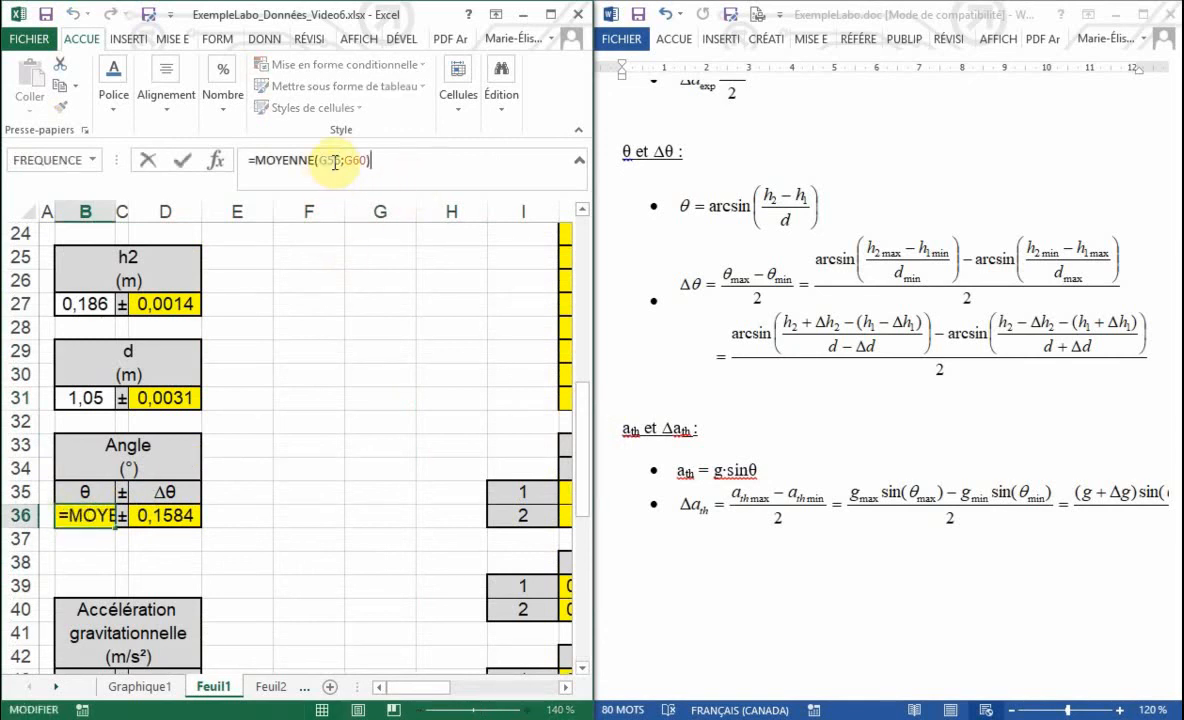
left_click_drag(584, 424, 581, 484)
key("Return")
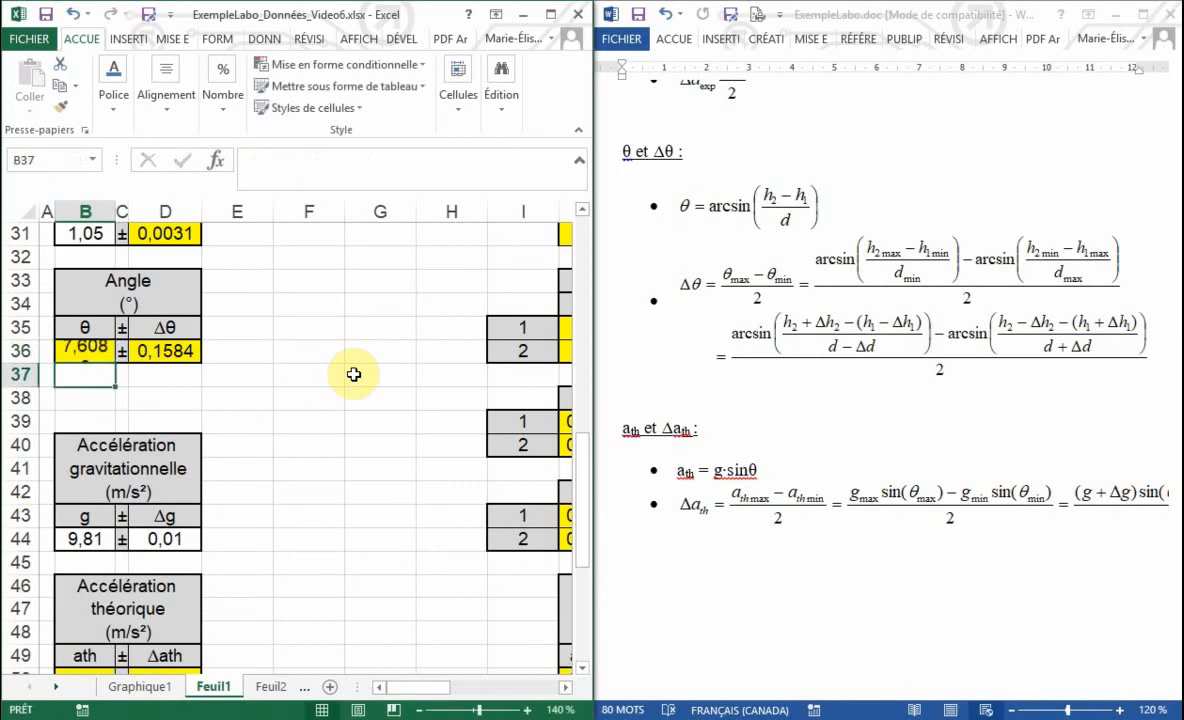
scroll(418, 478, "down", 2)
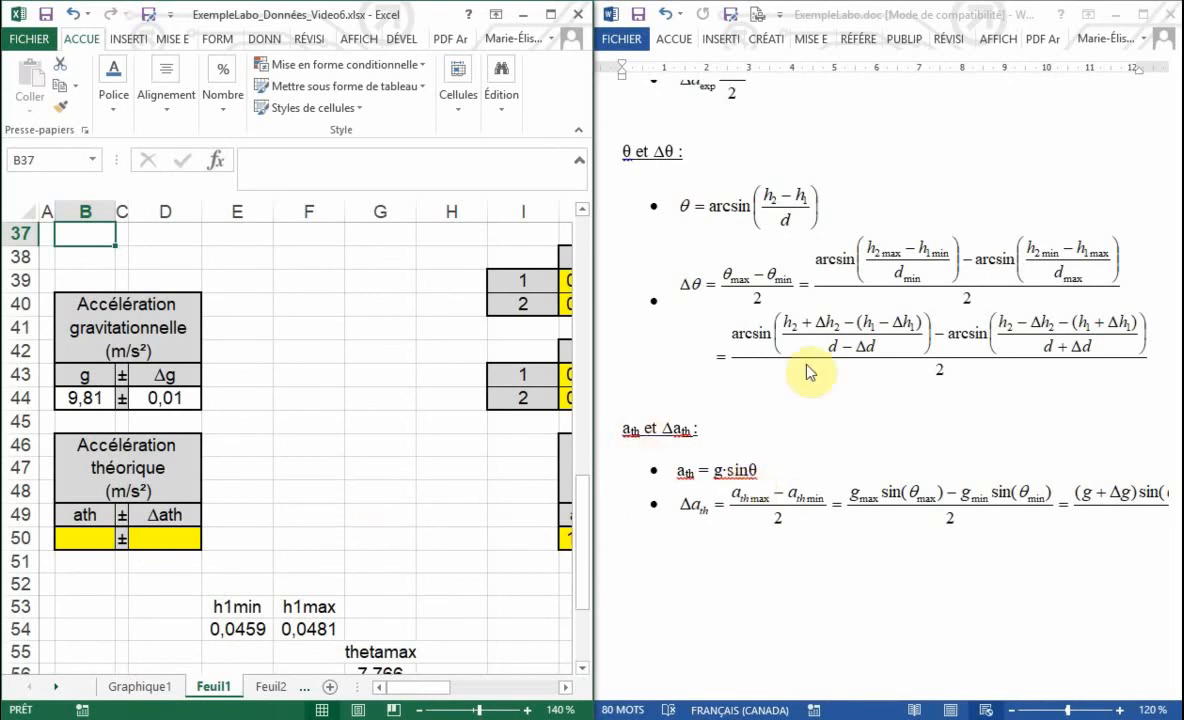
scroll(340, 492, "down", 2)
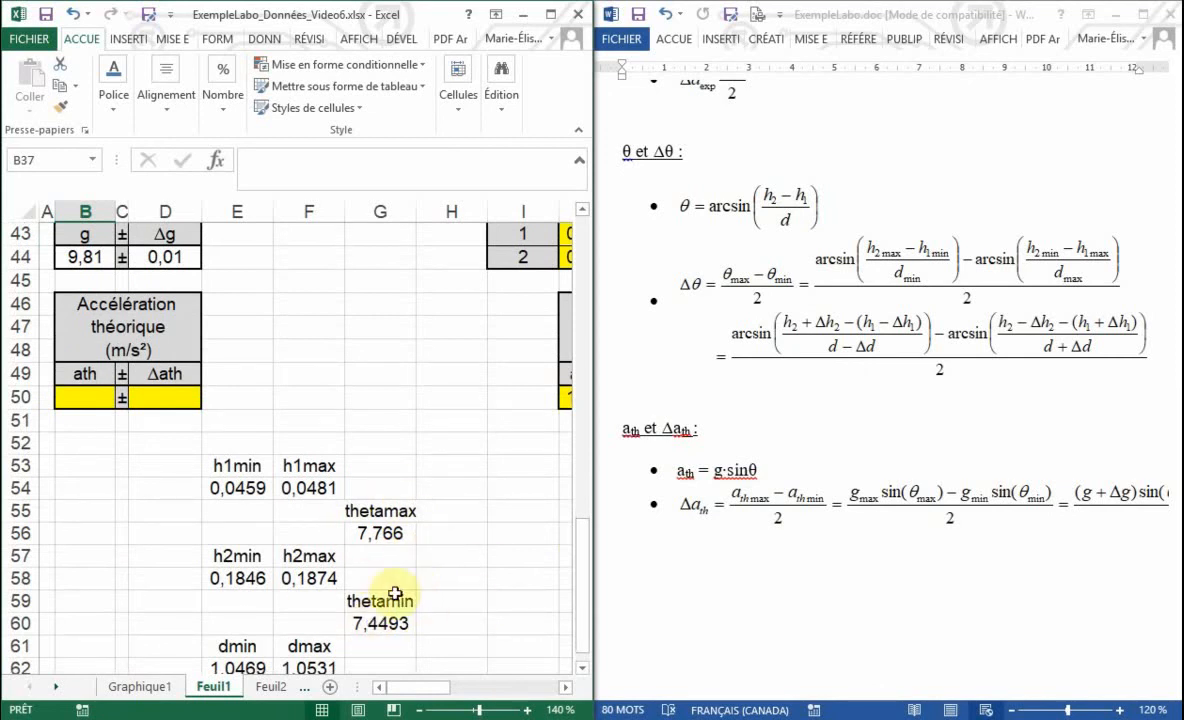
scroll(405, 546, "up", 3)
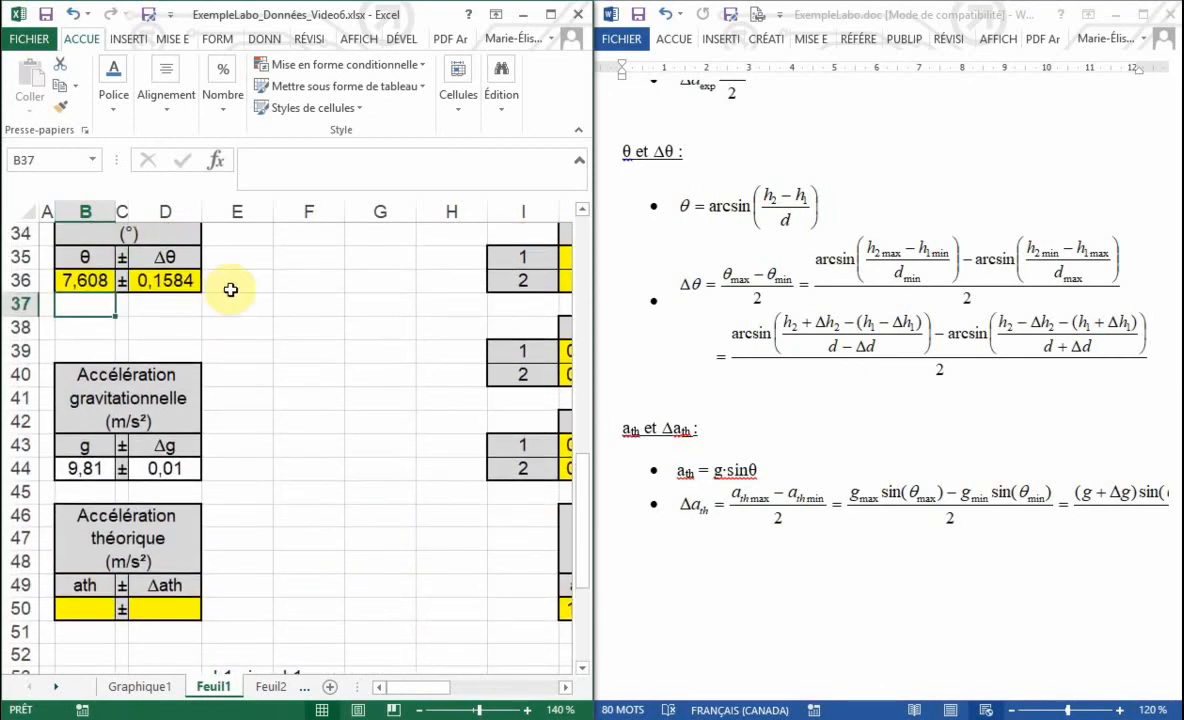
scroll(263, 279, "up", 1)
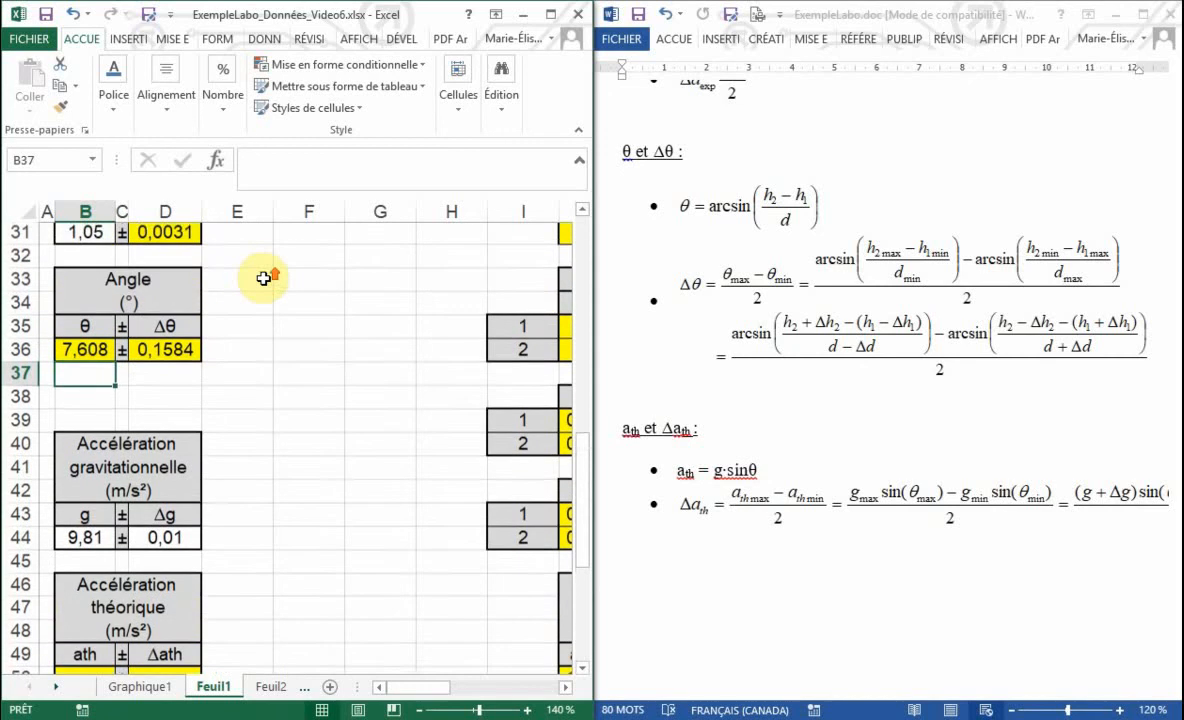
Step: Add the heading theta max in E35 and calculate it in E36 as θ plus Δθ with =B36+D36
left_click(234, 326)
type("theta")
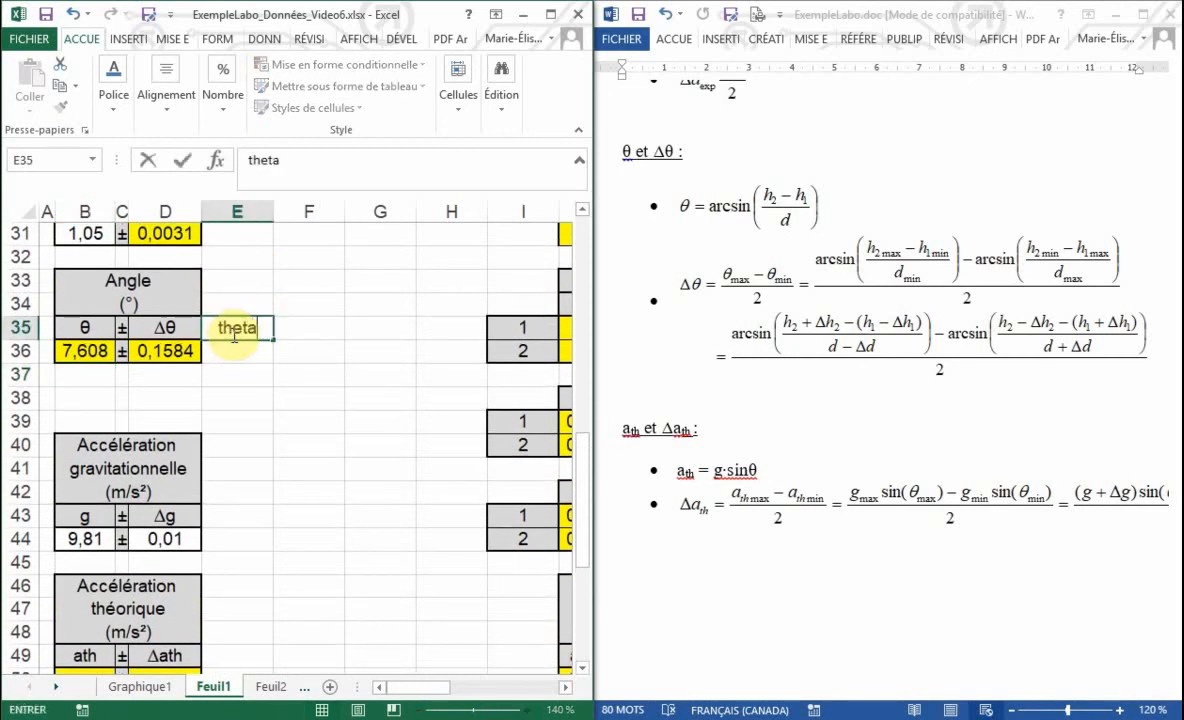
type(" max")
key("Return")
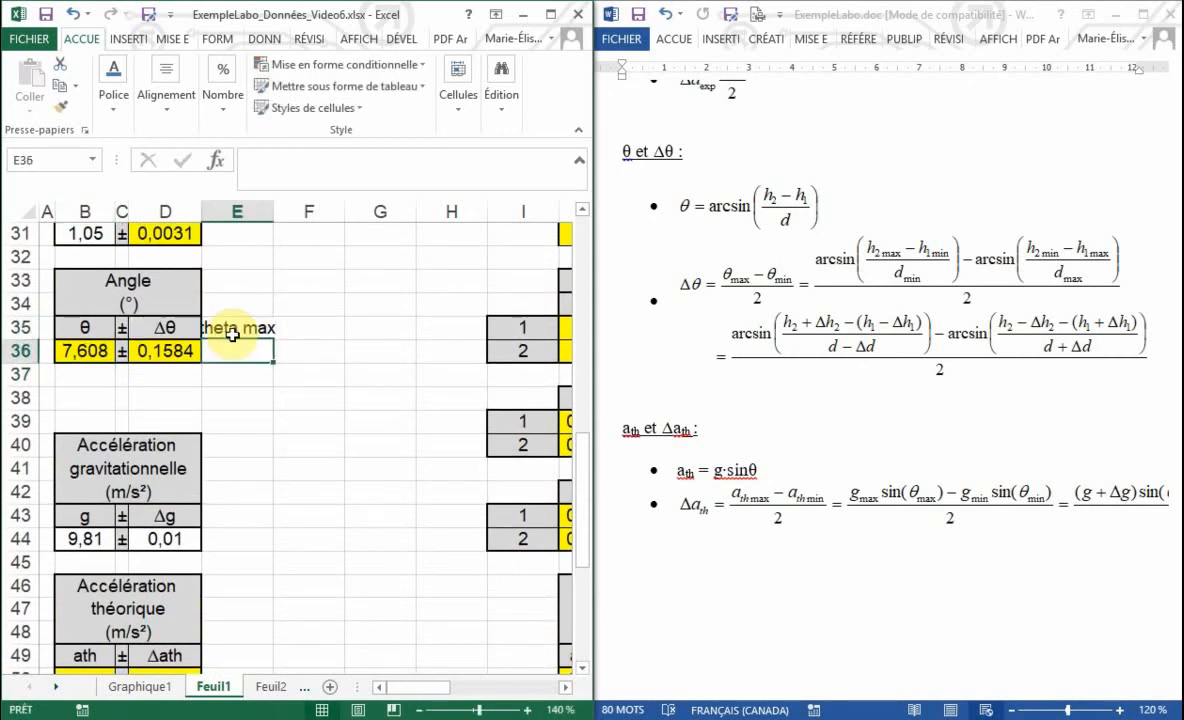
type("=")
left_click(97, 352)
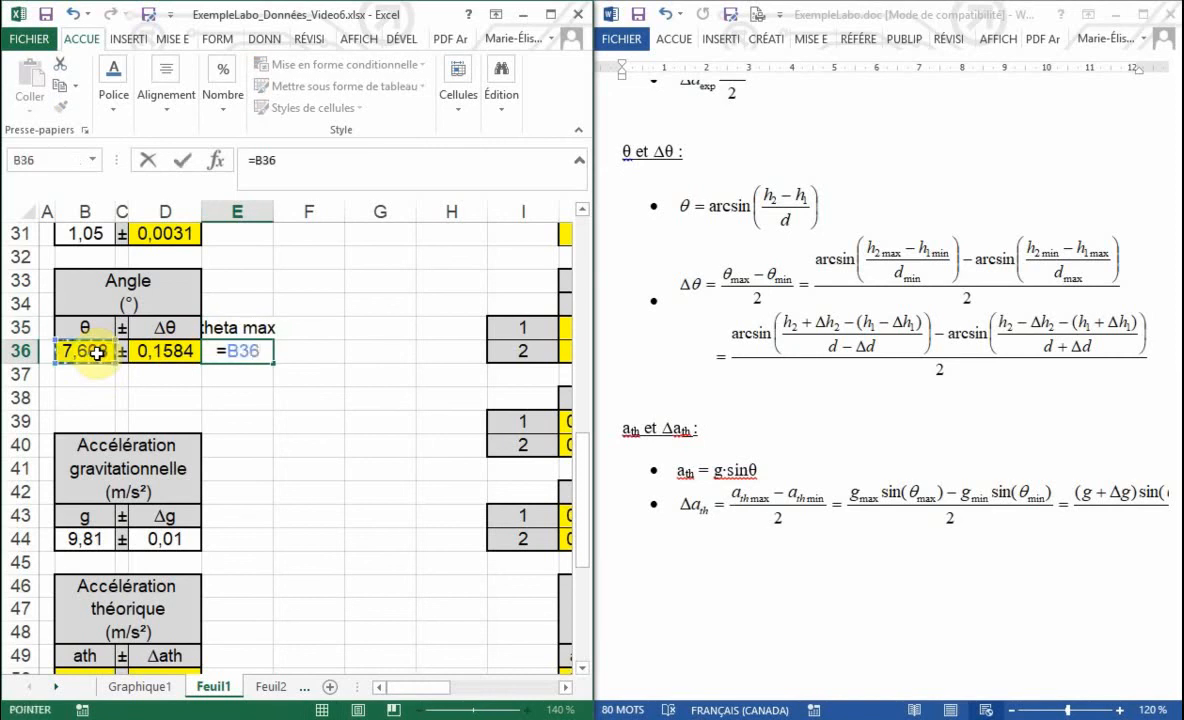
type("+")
left_click(193, 352)
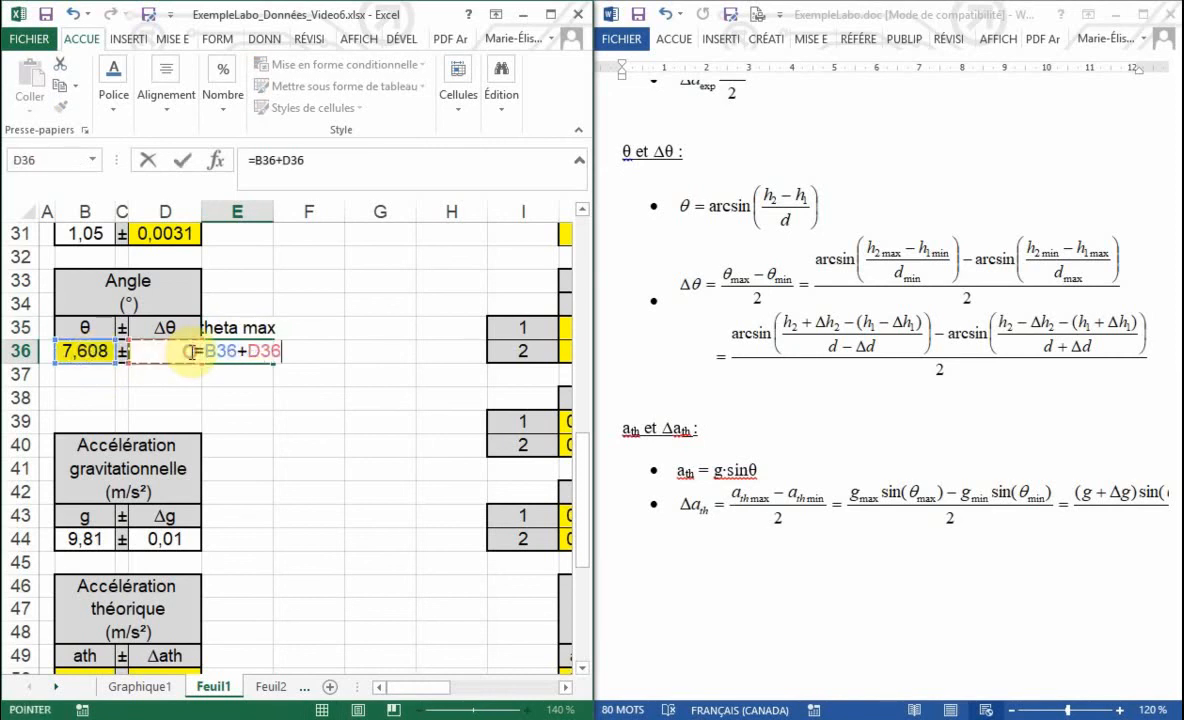
key("Return")
Step: Add the heading theta min in F35 and calculate it in F36 as θ minus Δθ with =B36-D36
key("Up")
key("Up")
key("Right")
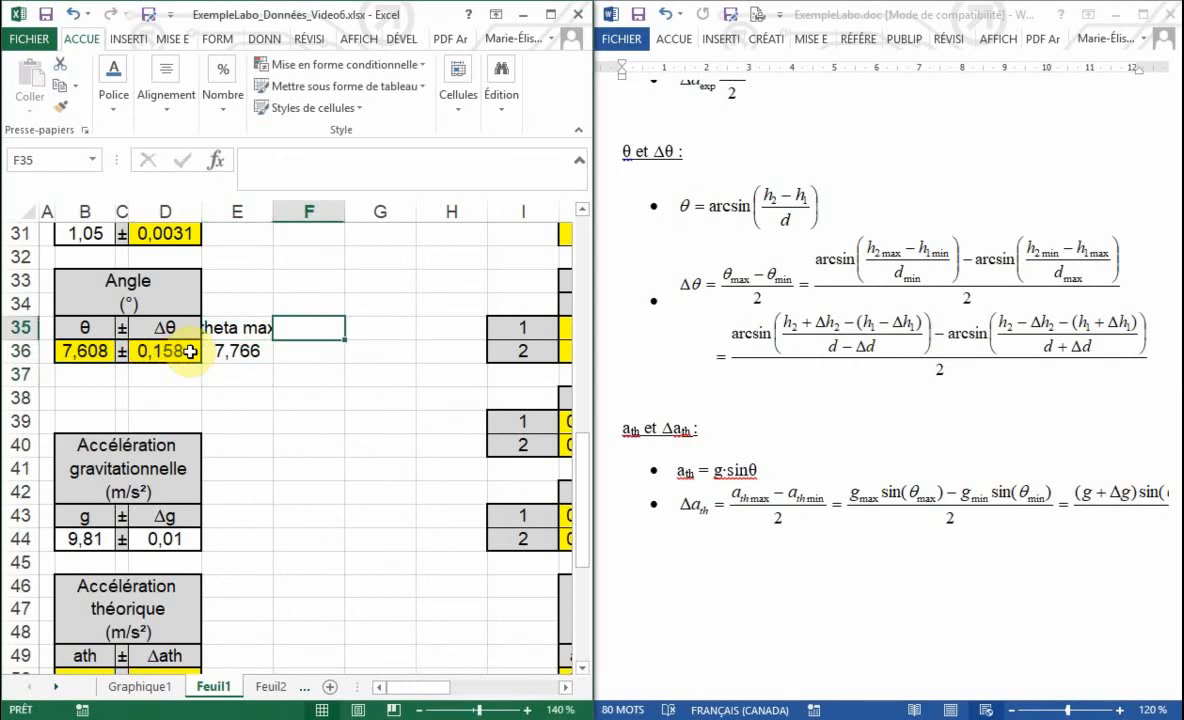
type("theta min")
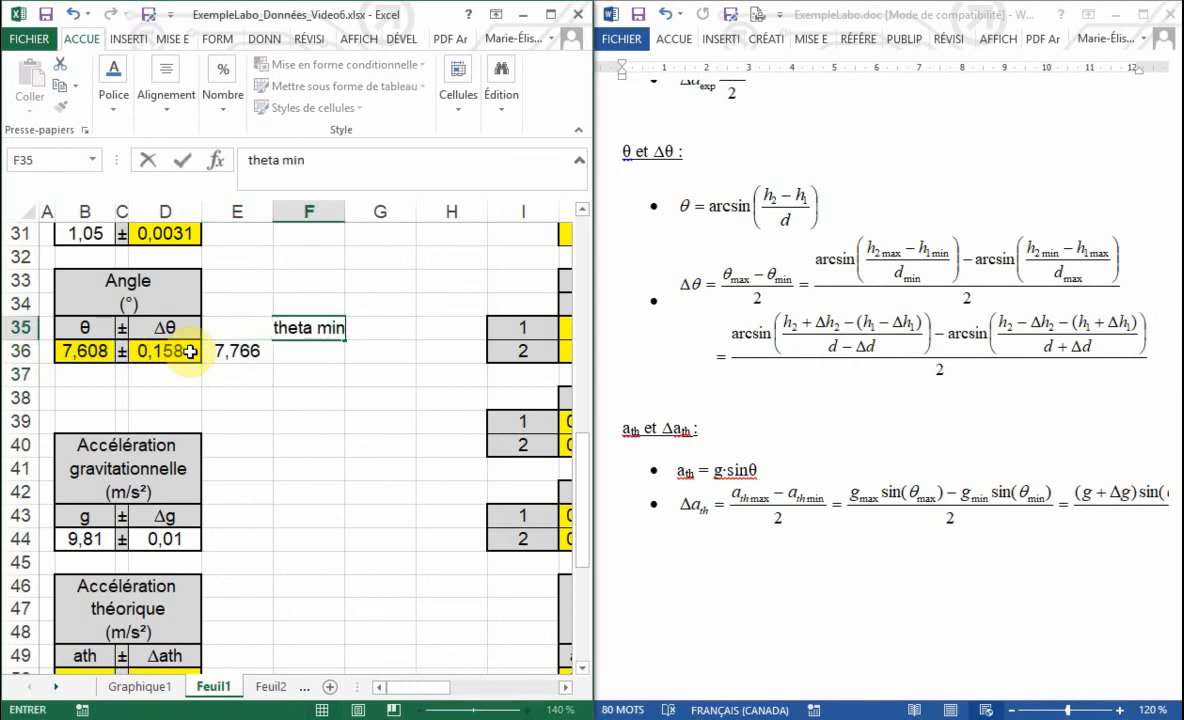
key("Return")
type("=")
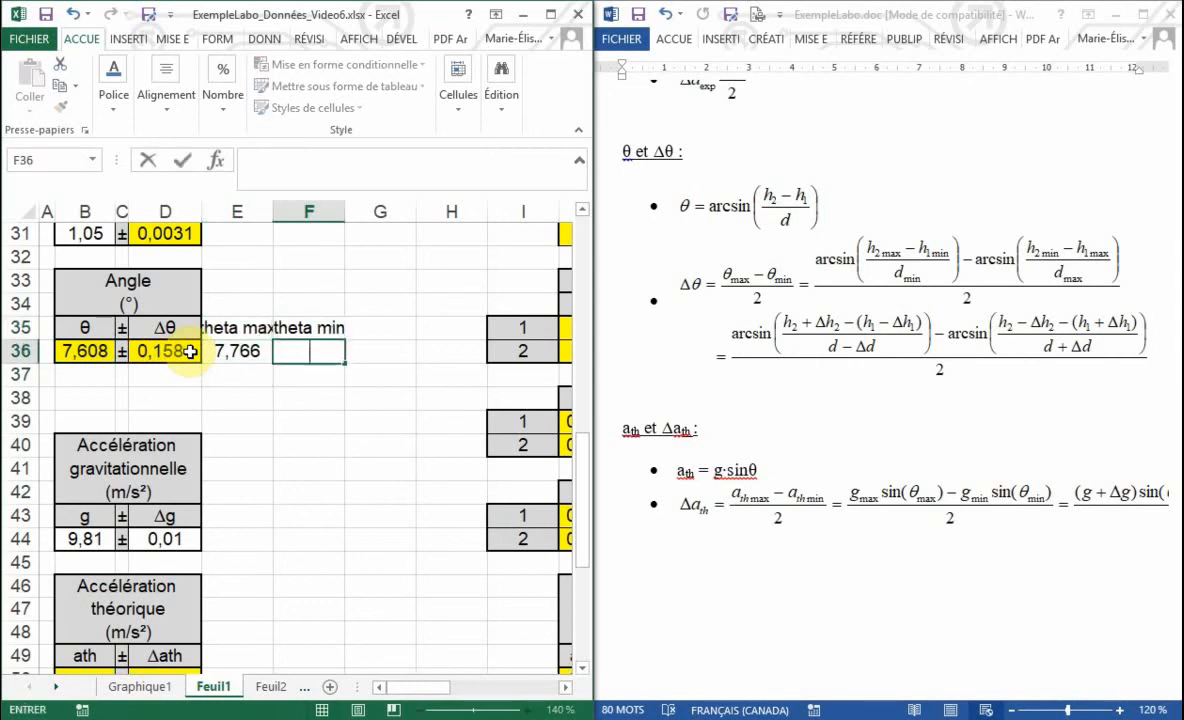
left_click(89, 351)
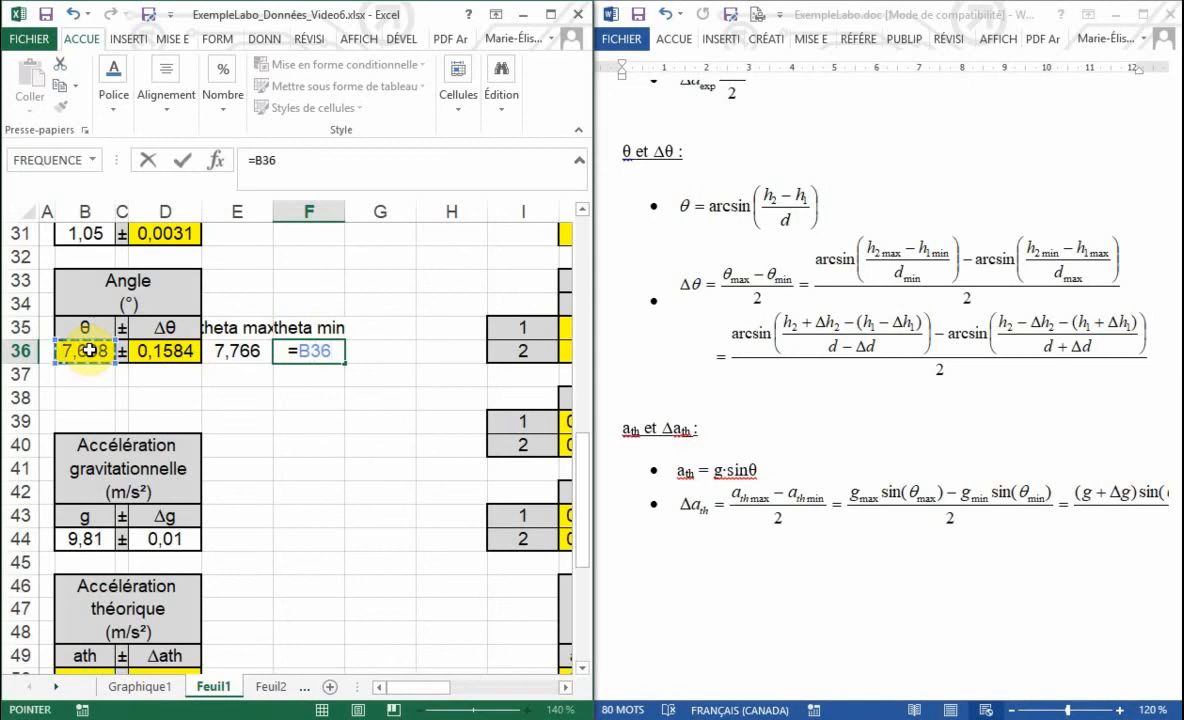
type("-")
left_click(151, 350)
key("Return")
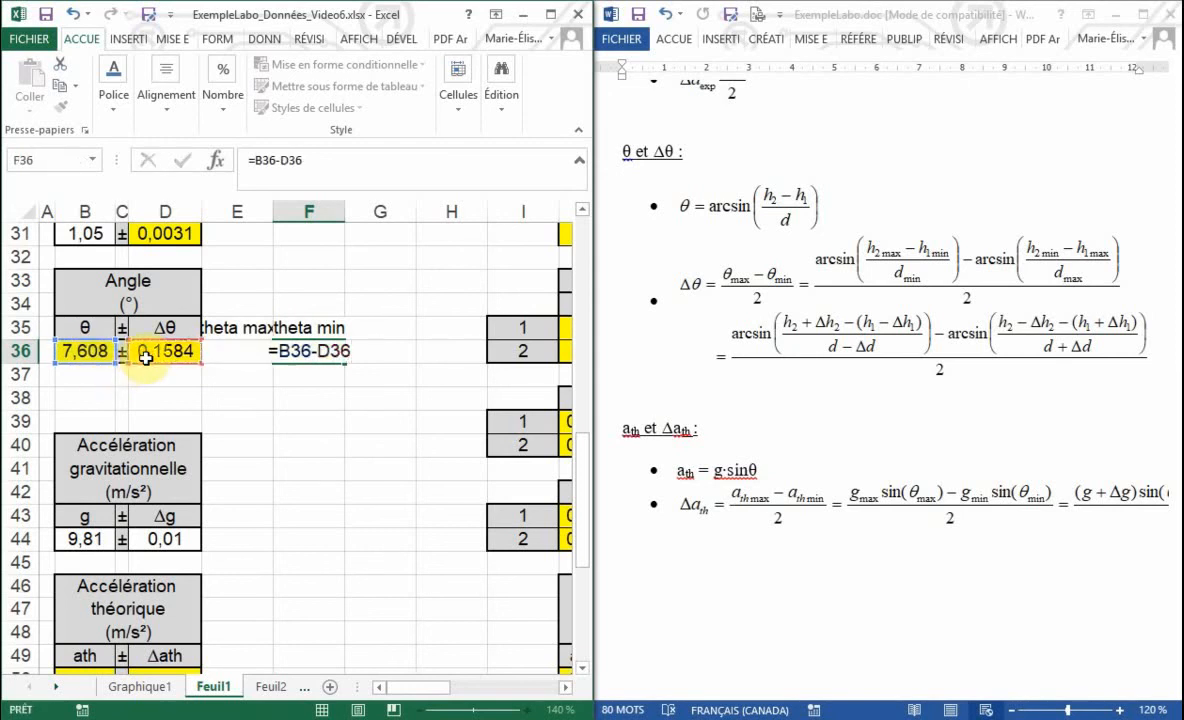
Step: Copy the theta max and theta min block E35:F36 to E43, beside the g and Δg values
left_click_drag(220, 330, 285, 352)
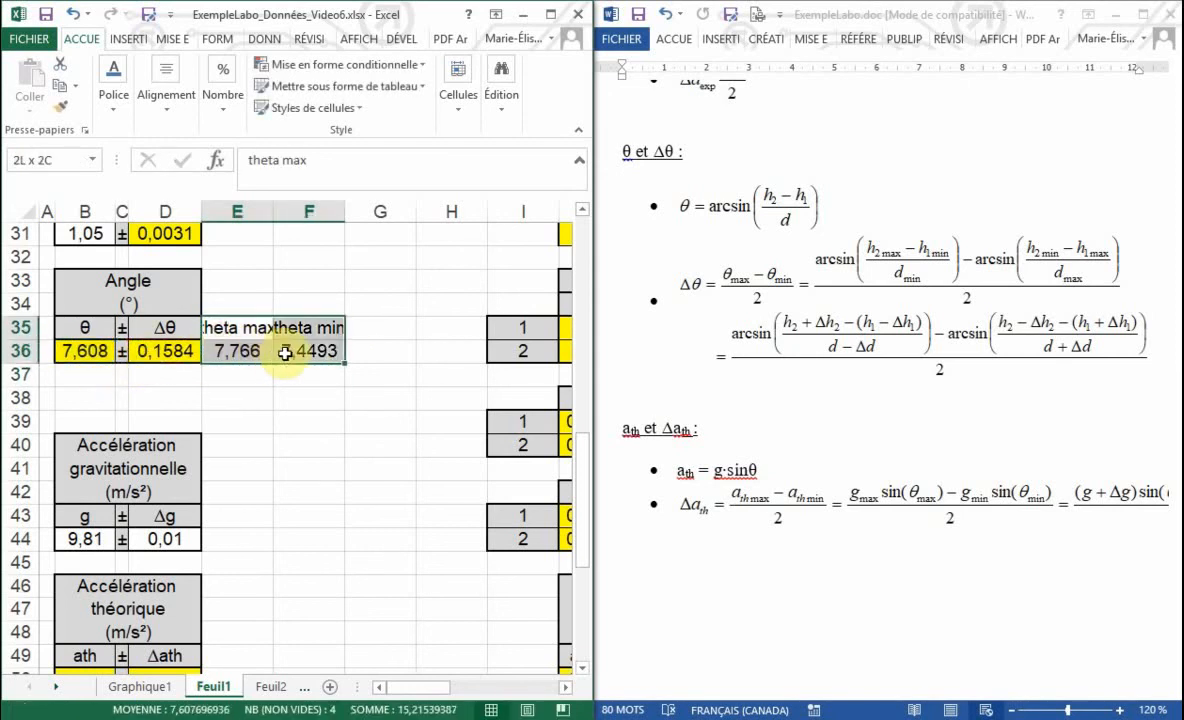
key("ctrl+c")
left_click(236, 512)
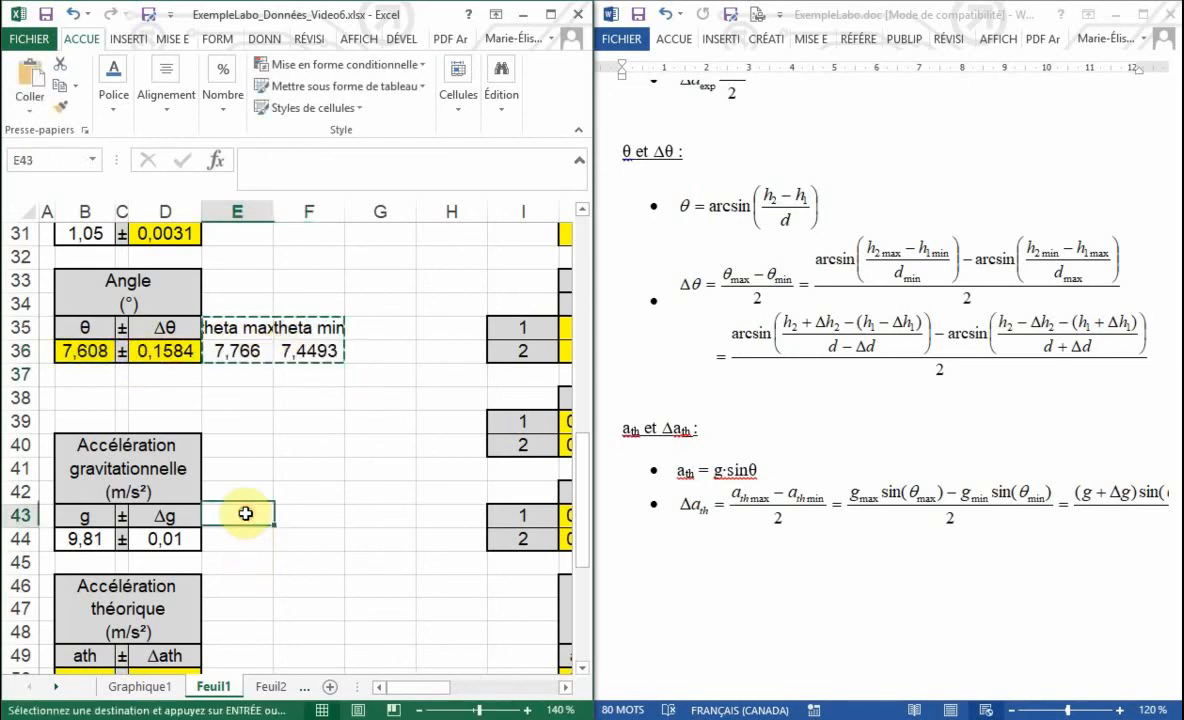
key("ctrl+v")
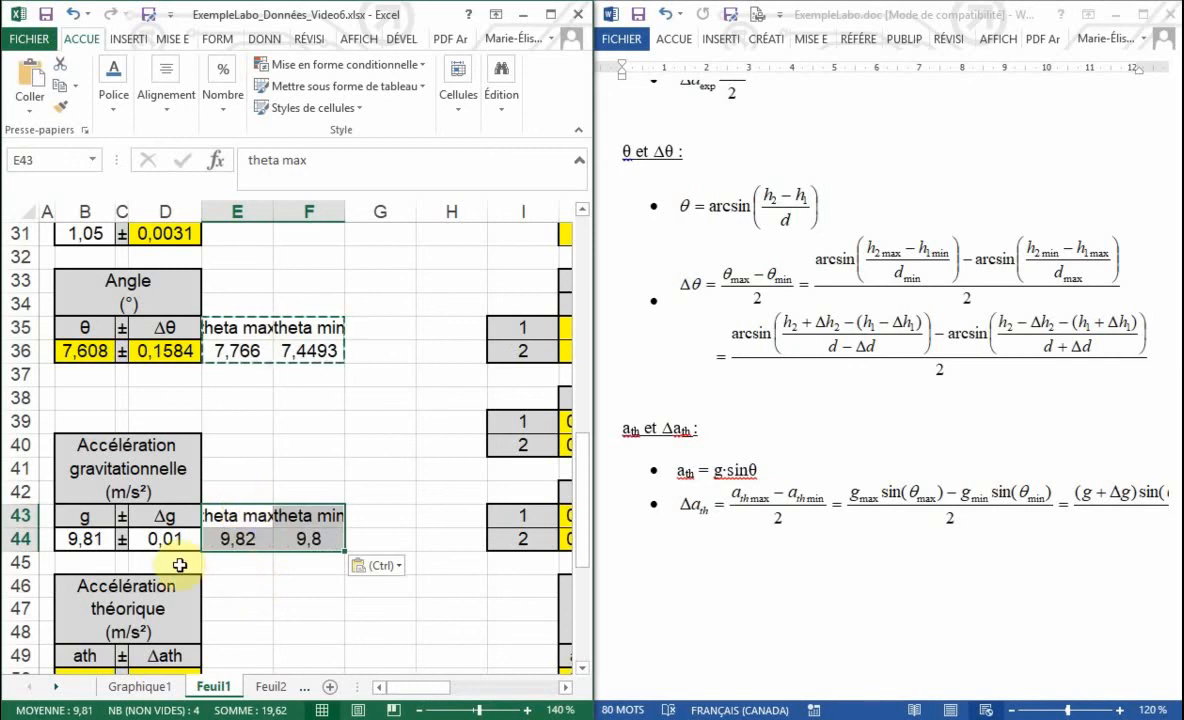
Step: Check the copied formula in E44, and rename the headings in E43 and F43 to g max and g min
left_click(232, 540)
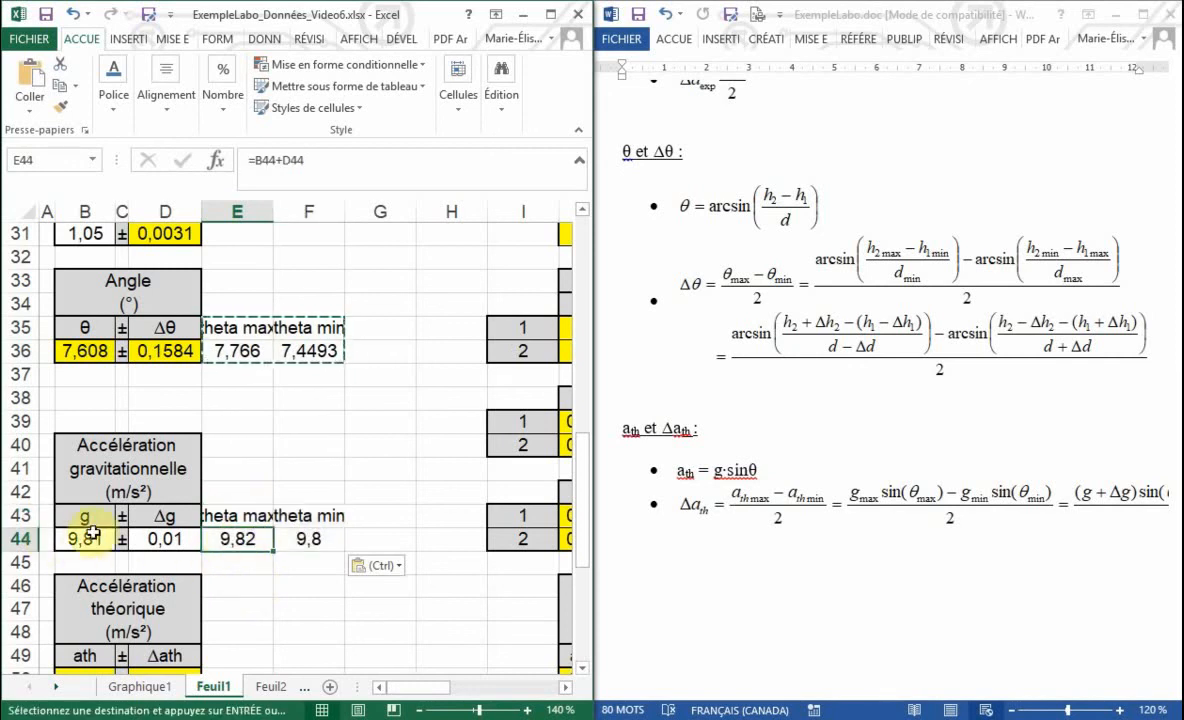
left_click(365, 180)
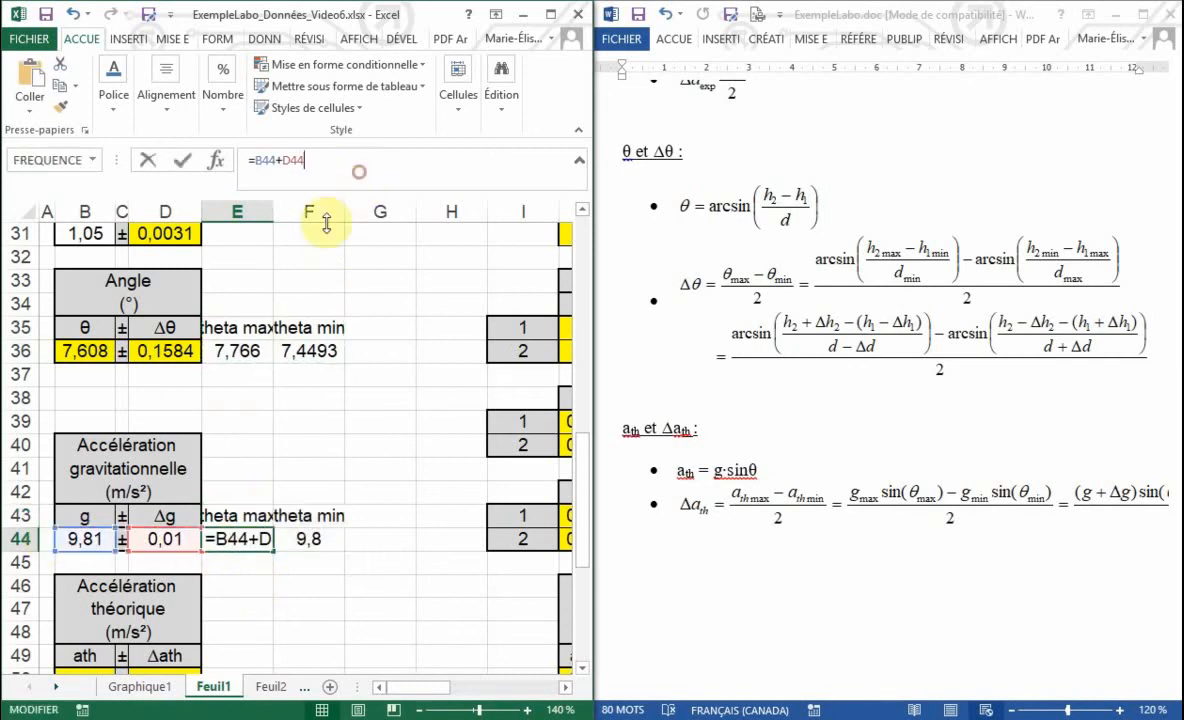
left_click(238, 510)
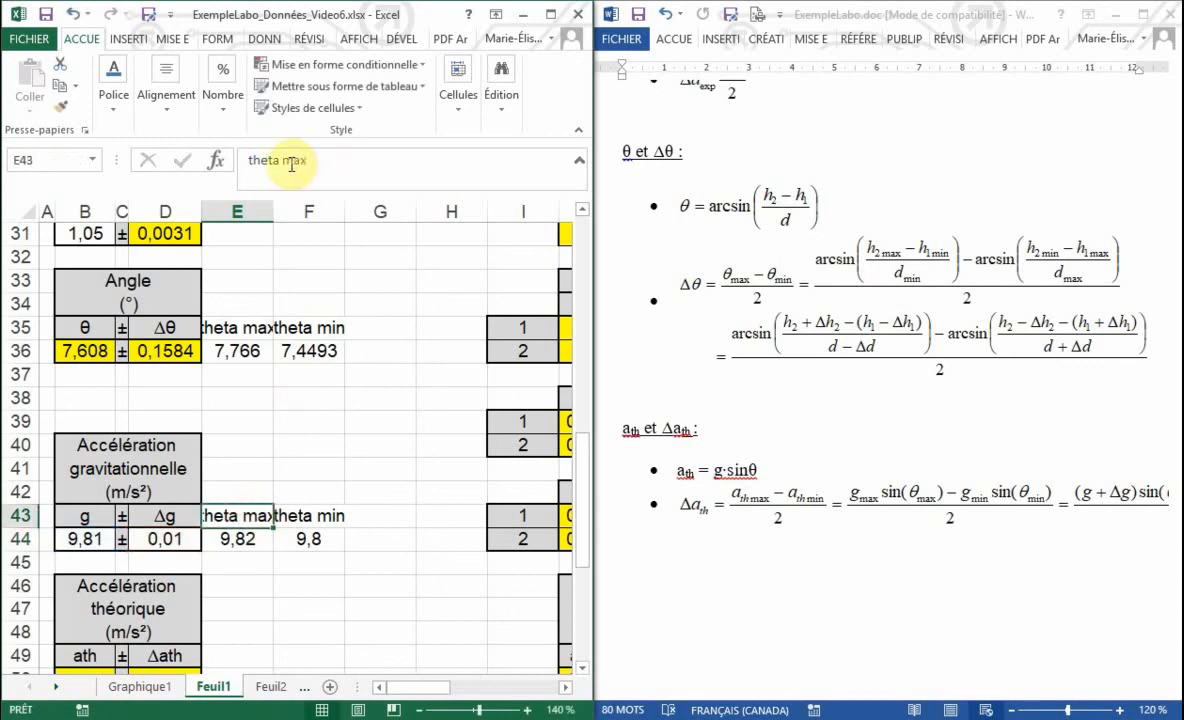
key("Delete")
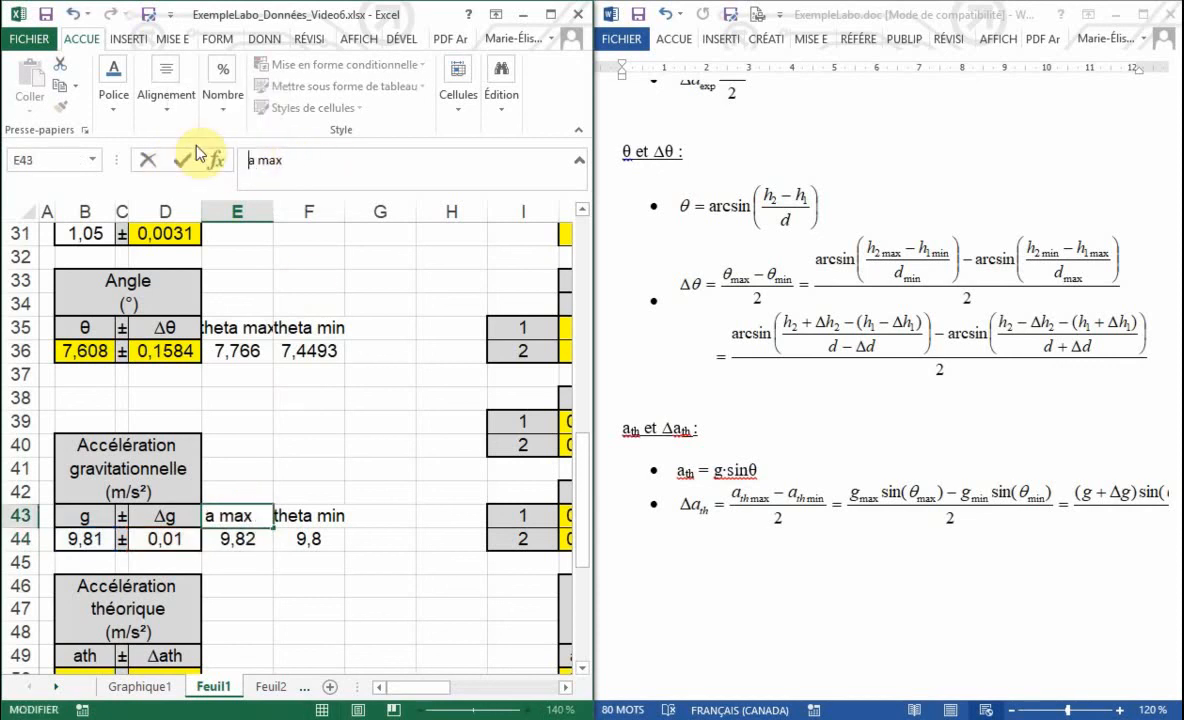
key("Delete")
key("Delete")
type("g")
key("Tab")
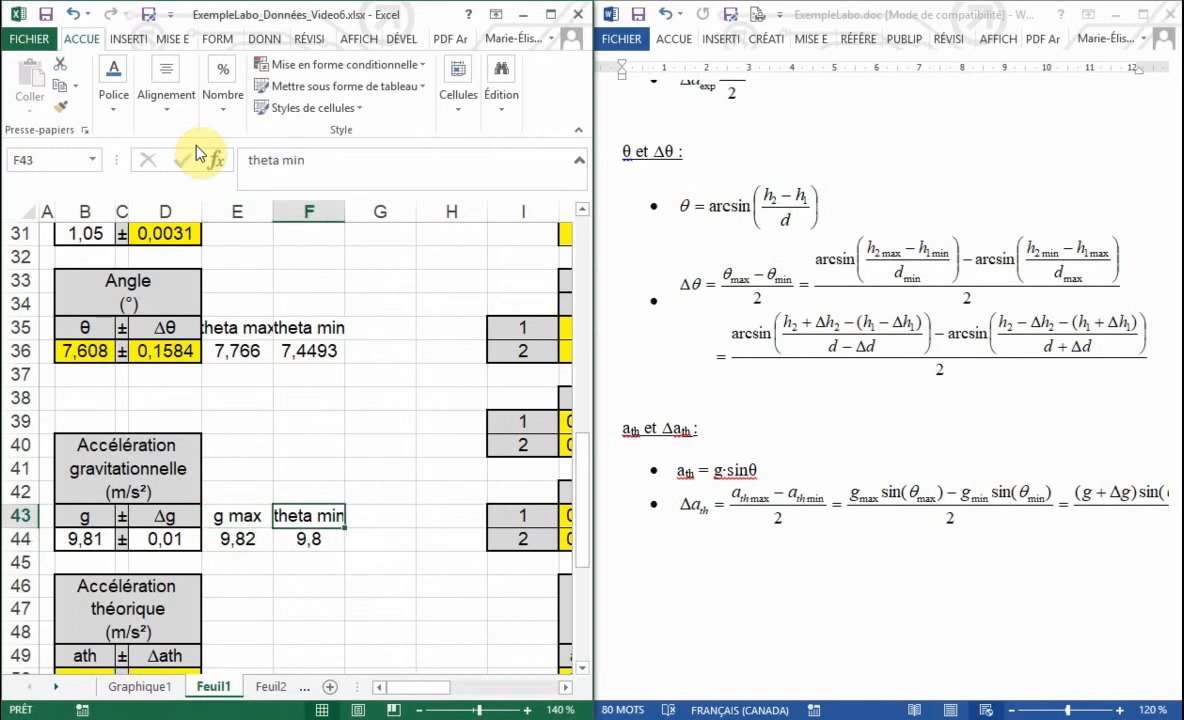
double_click(263, 160)
type("g")
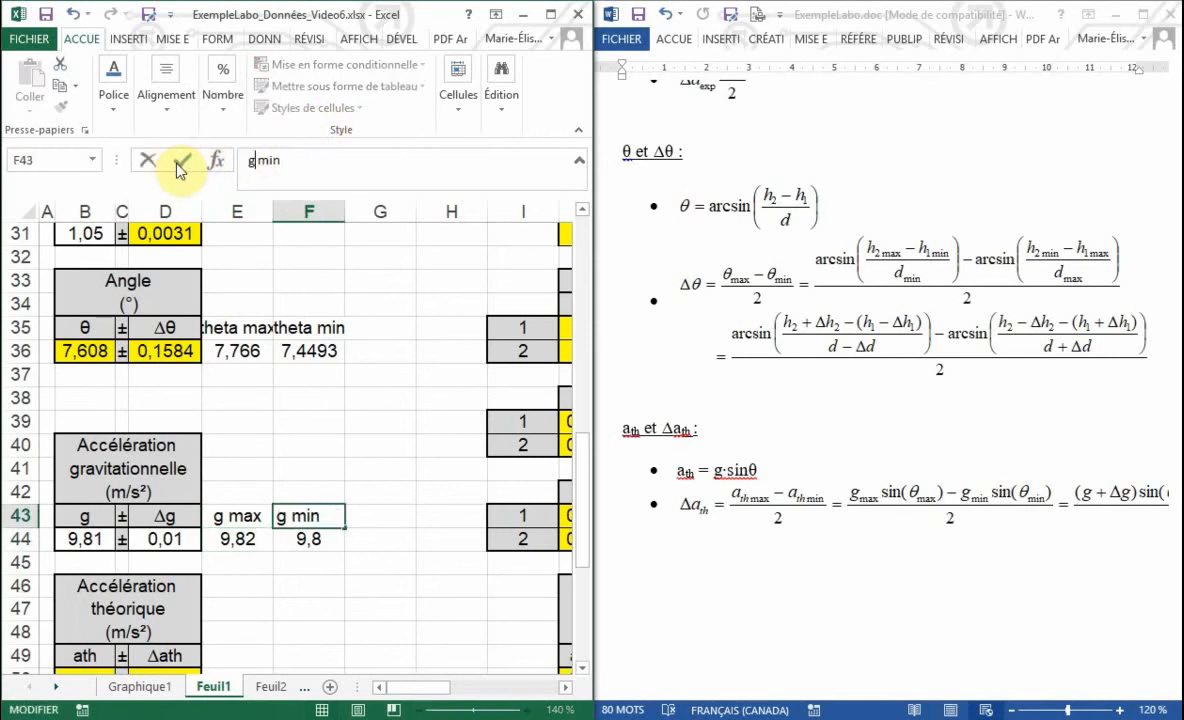
key("Return")
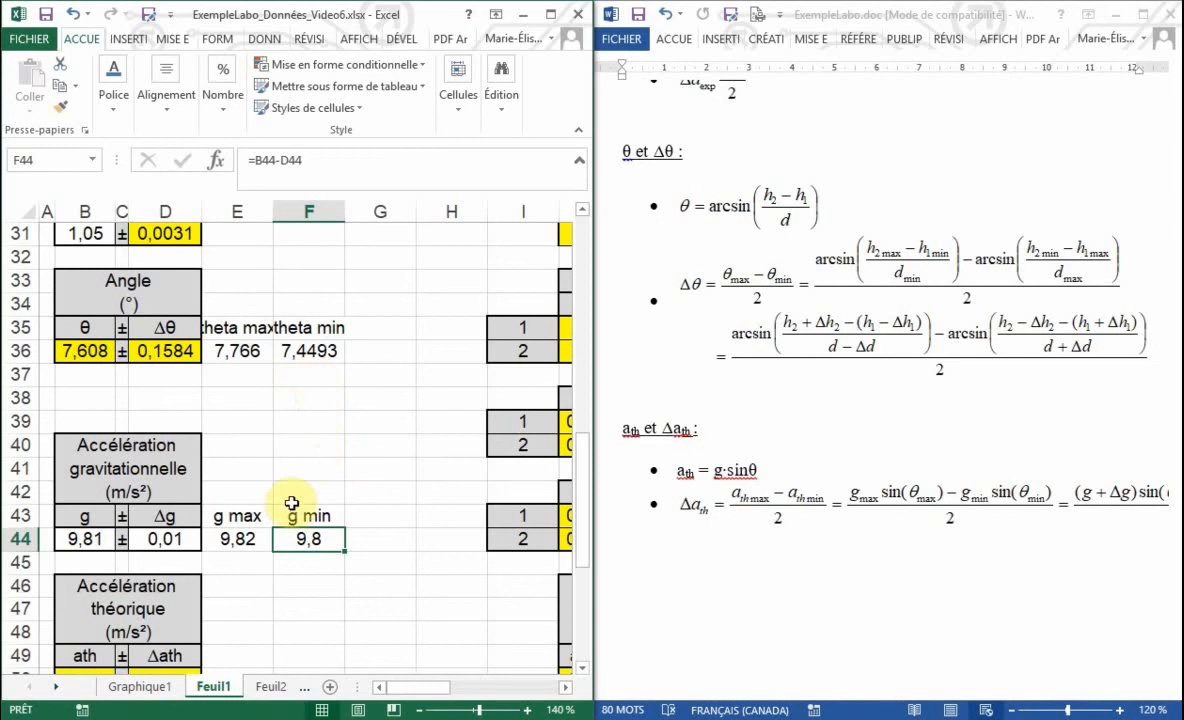
Step: Add the headings ath max in E49 and ath min in F49, beside the theoretical acceleration table
scroll(315, 475, "down", 1)
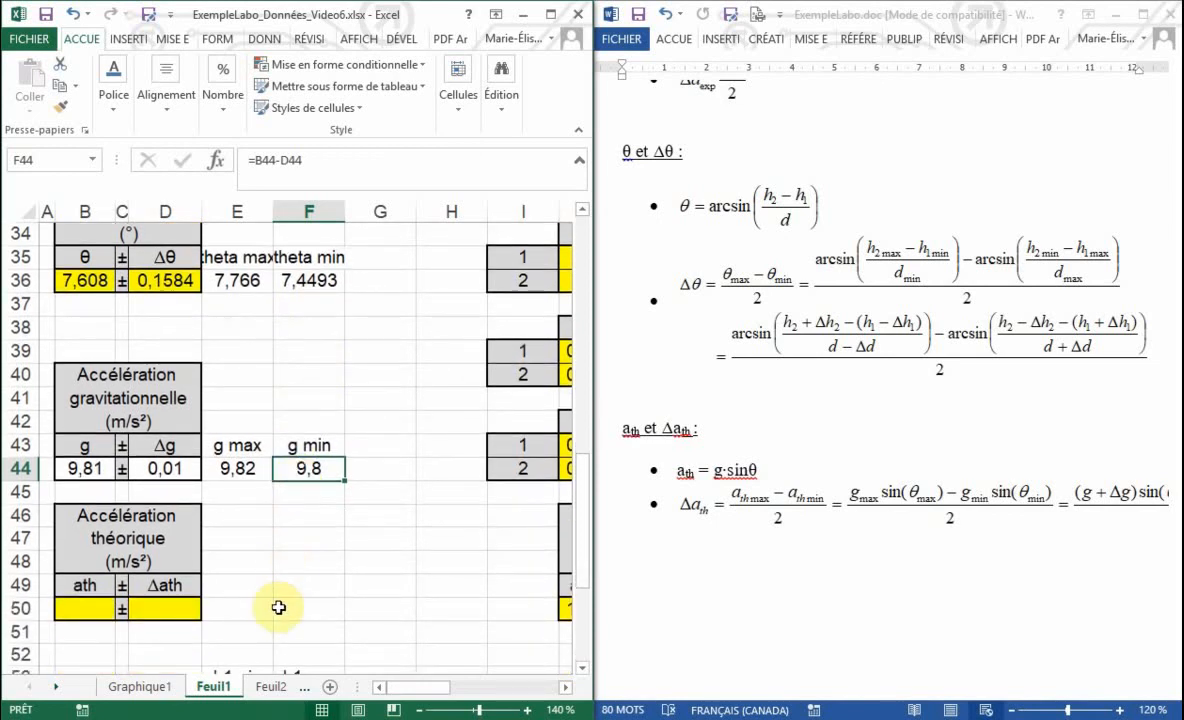
left_click(232, 586)
type("ath max")
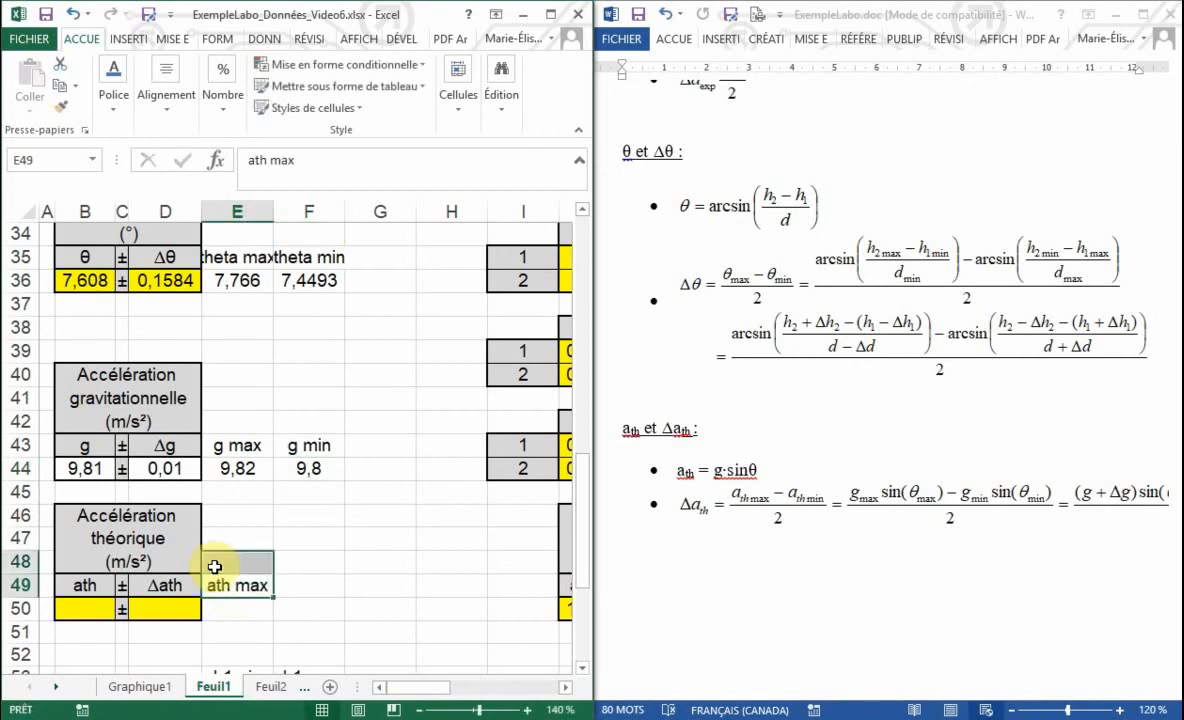
key("Return")
key("Up")
key("Right")
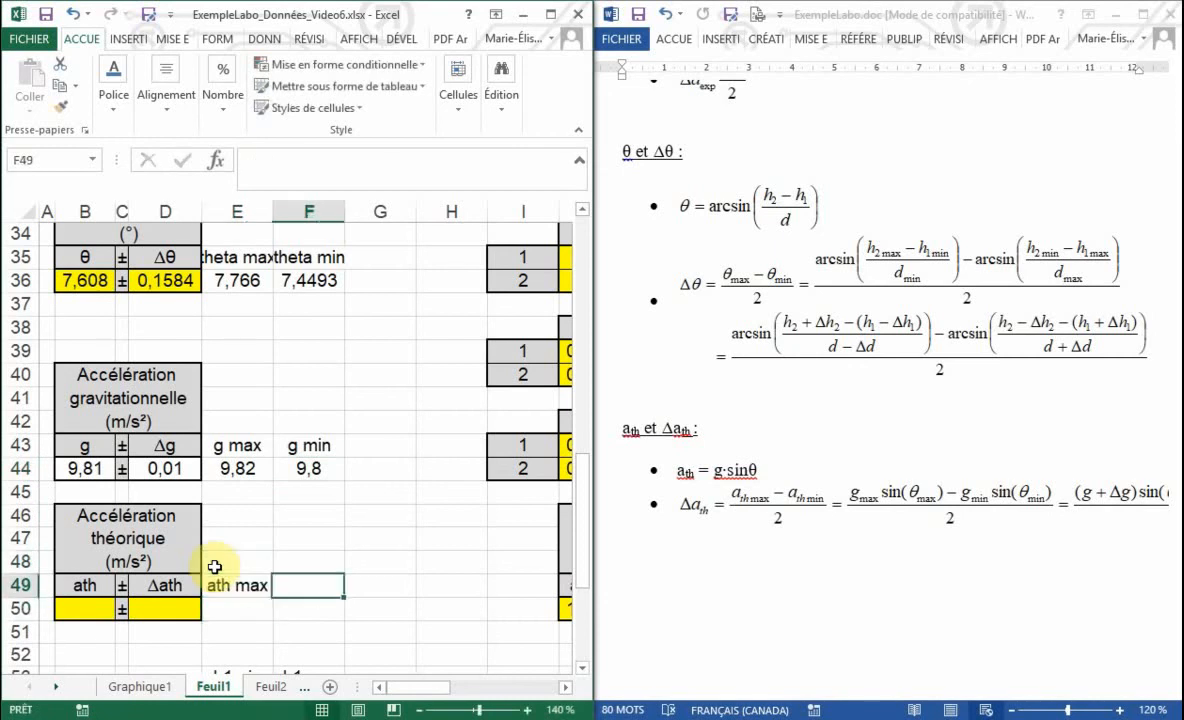
type("ath min")
key("Return")
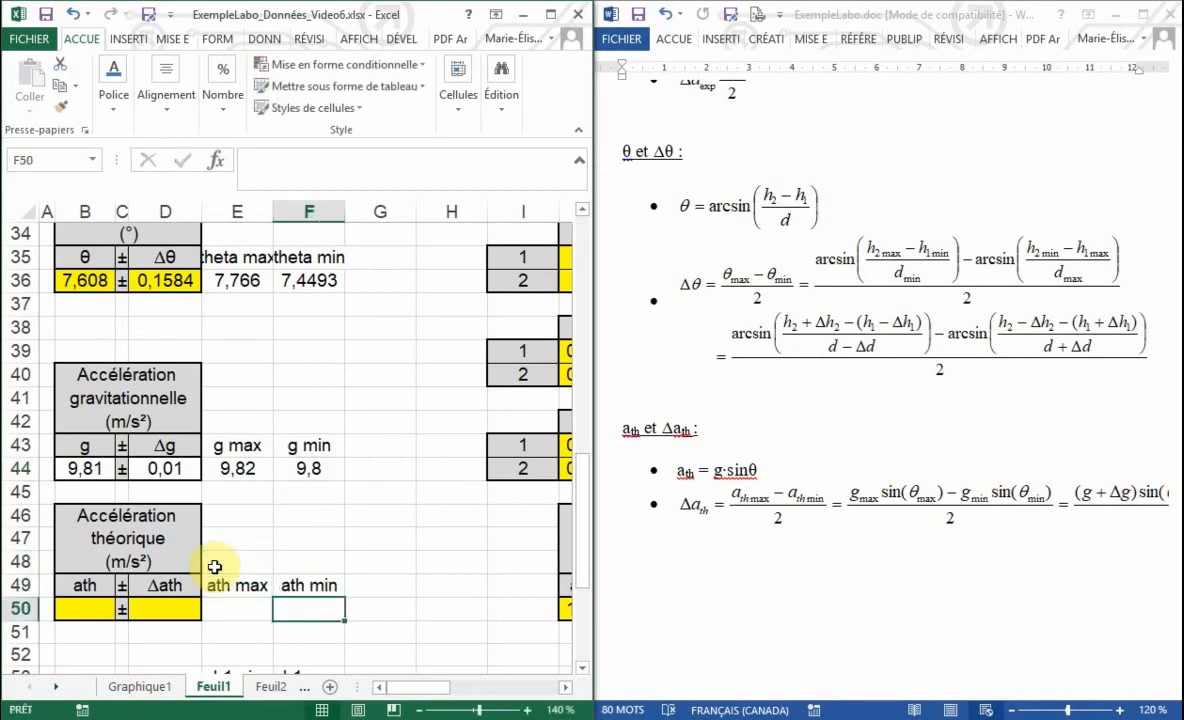
Step: Calculate ath max in E50 from g max and theta max, converted to radians, with =E44*sin(radians(E36))
key("Left")
type("=")
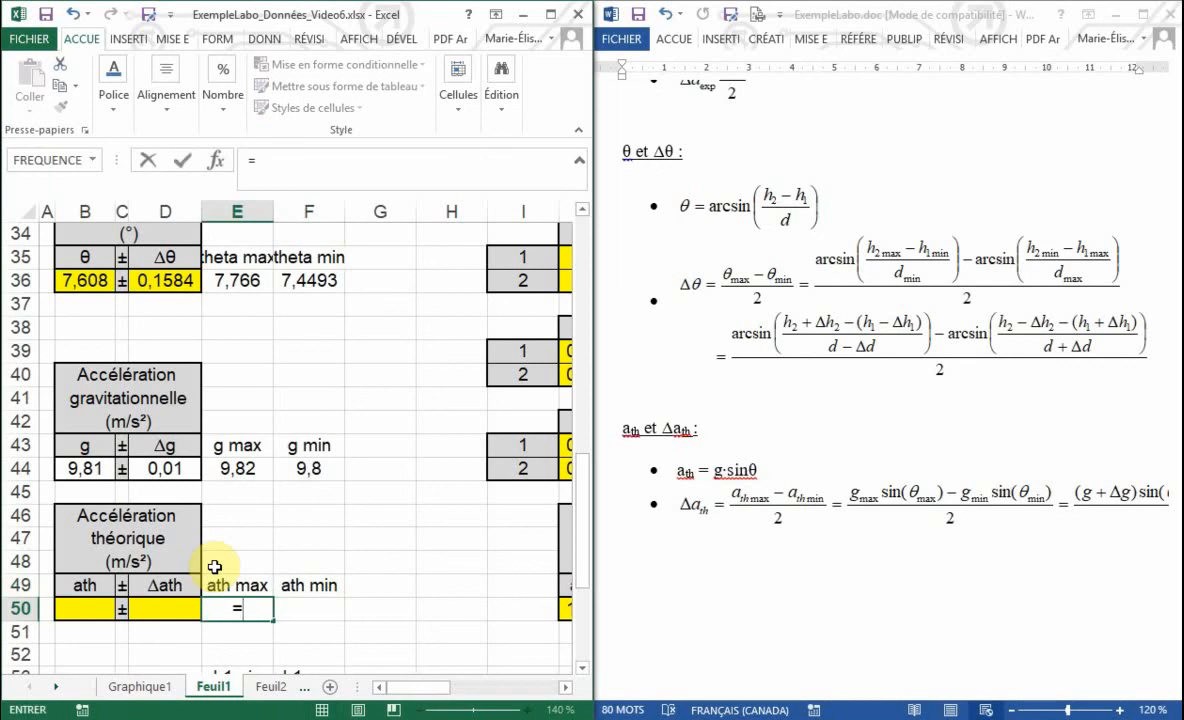
left_click(245, 476)
type("*")
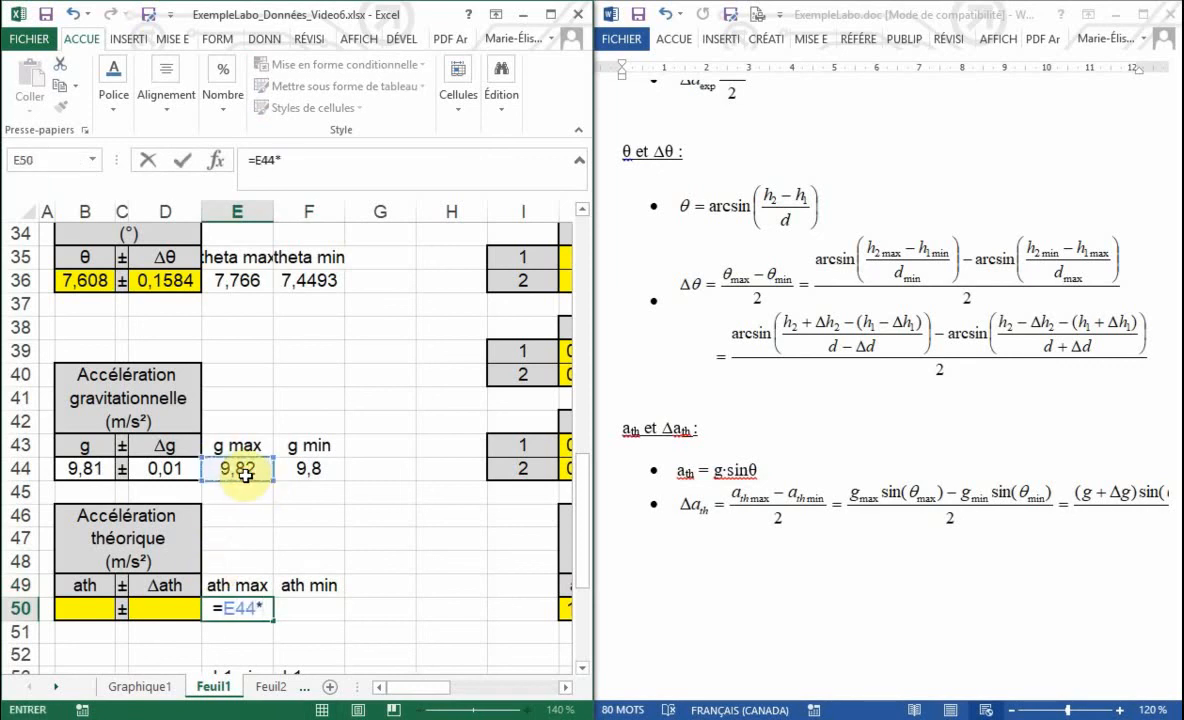
type("sin(")
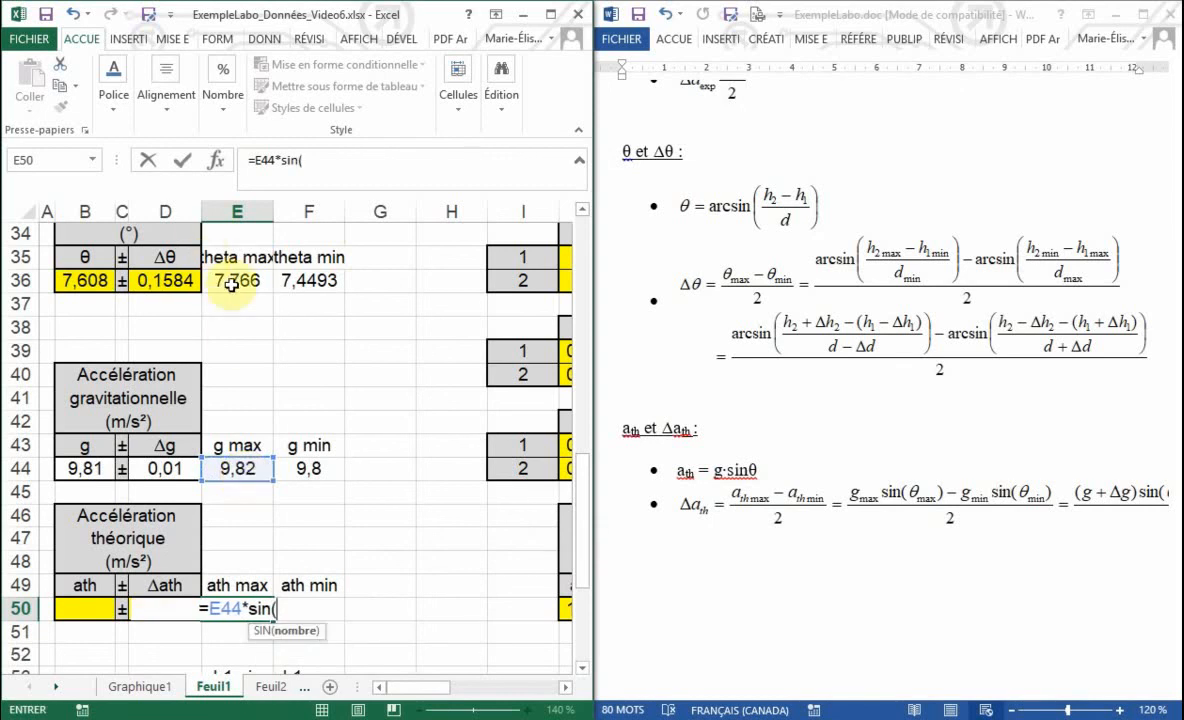
type("radi")
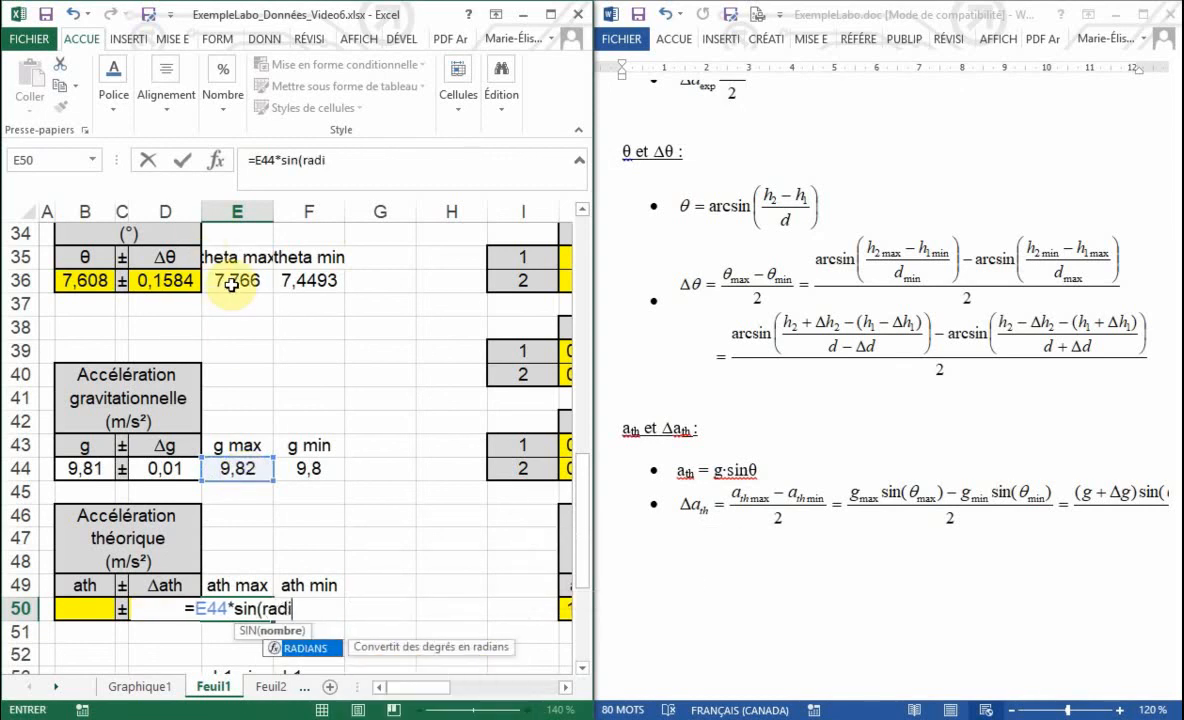
type("ans(")
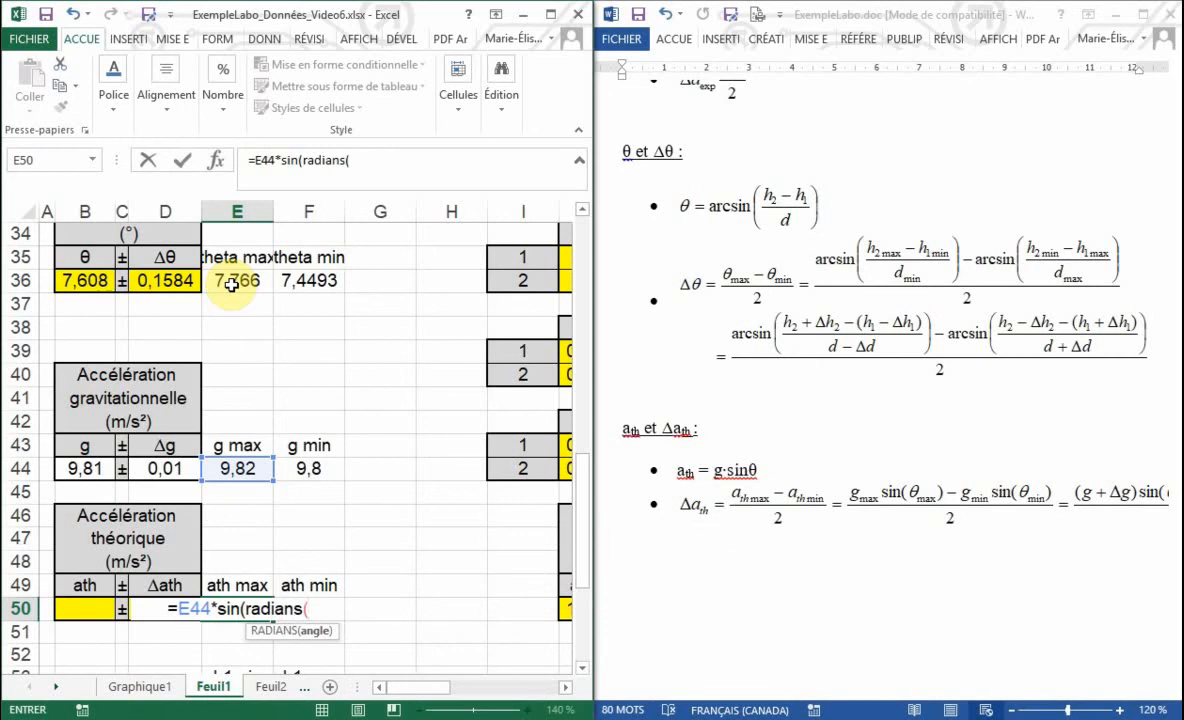
left_click(236, 278)
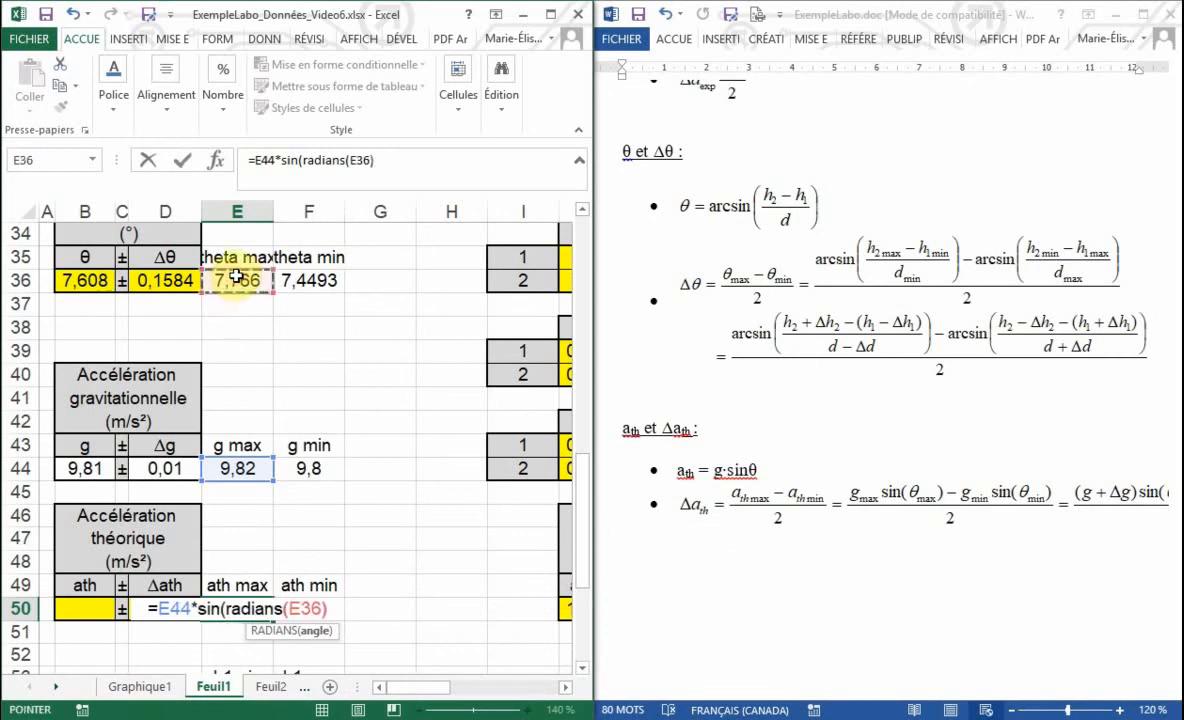
type("))")
key("Return")
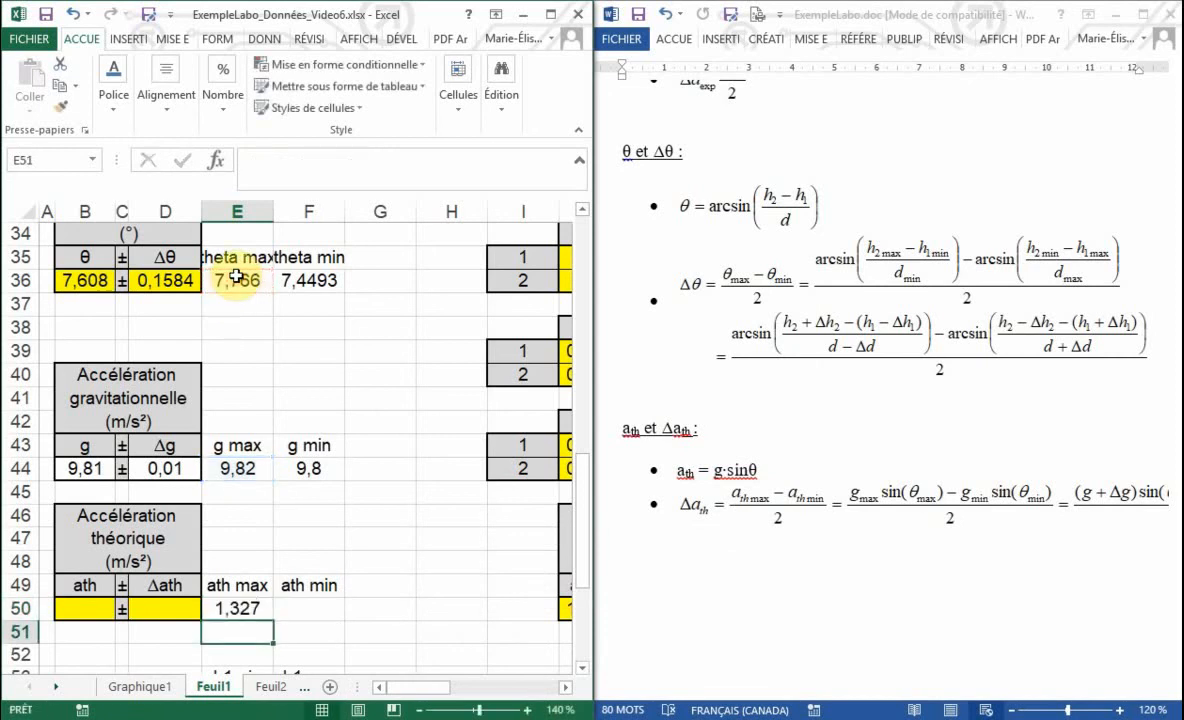
Step: Calculate ath min in F50 from g min and theta min, converted to radians, with =F44*sin(radians(F36))
left_click(314, 604)
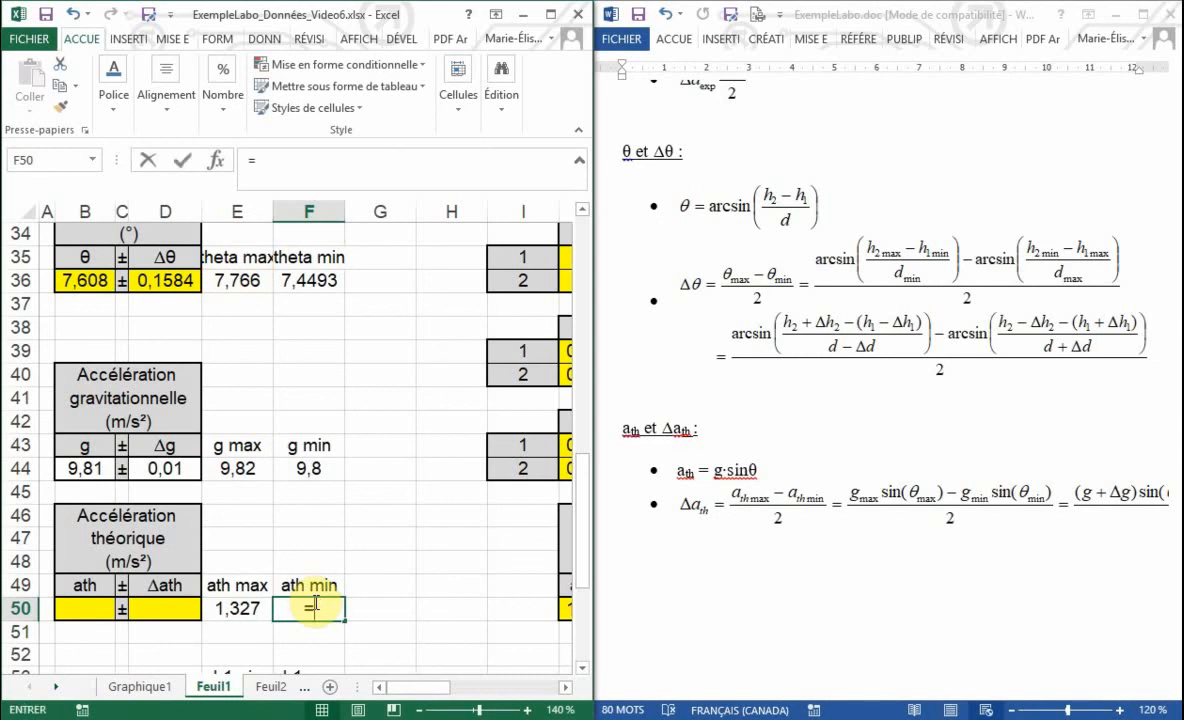
left_click(312, 466)
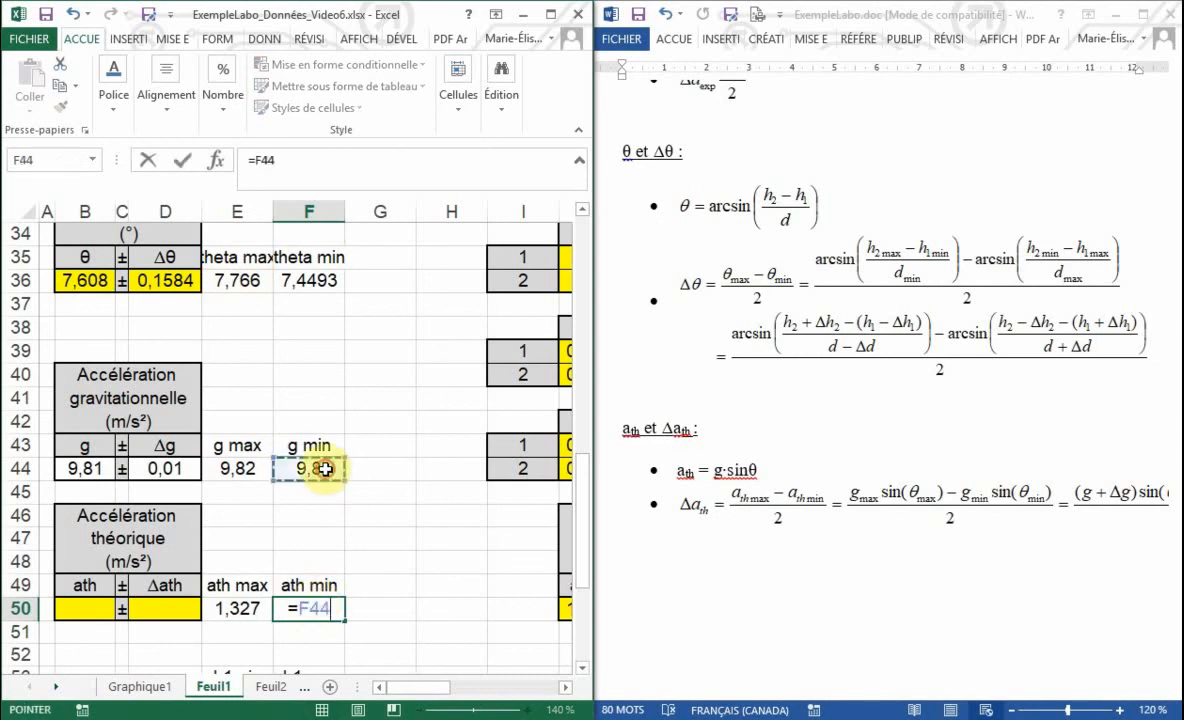
type("*")
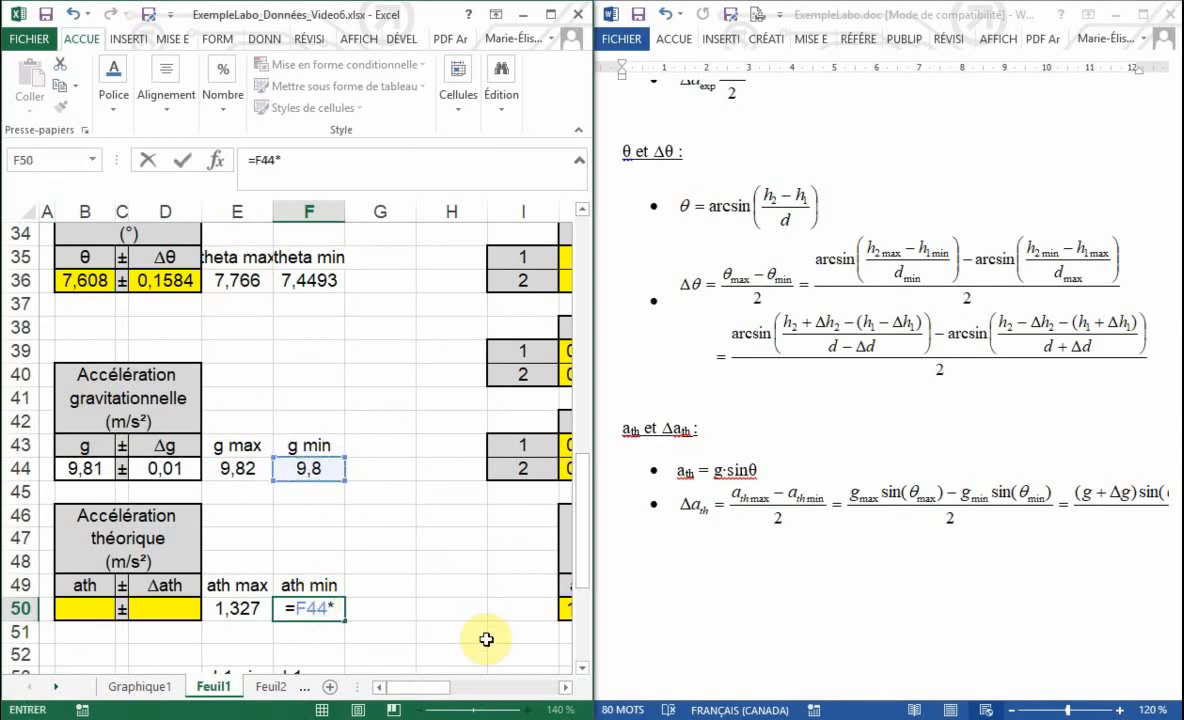
type("sin(")
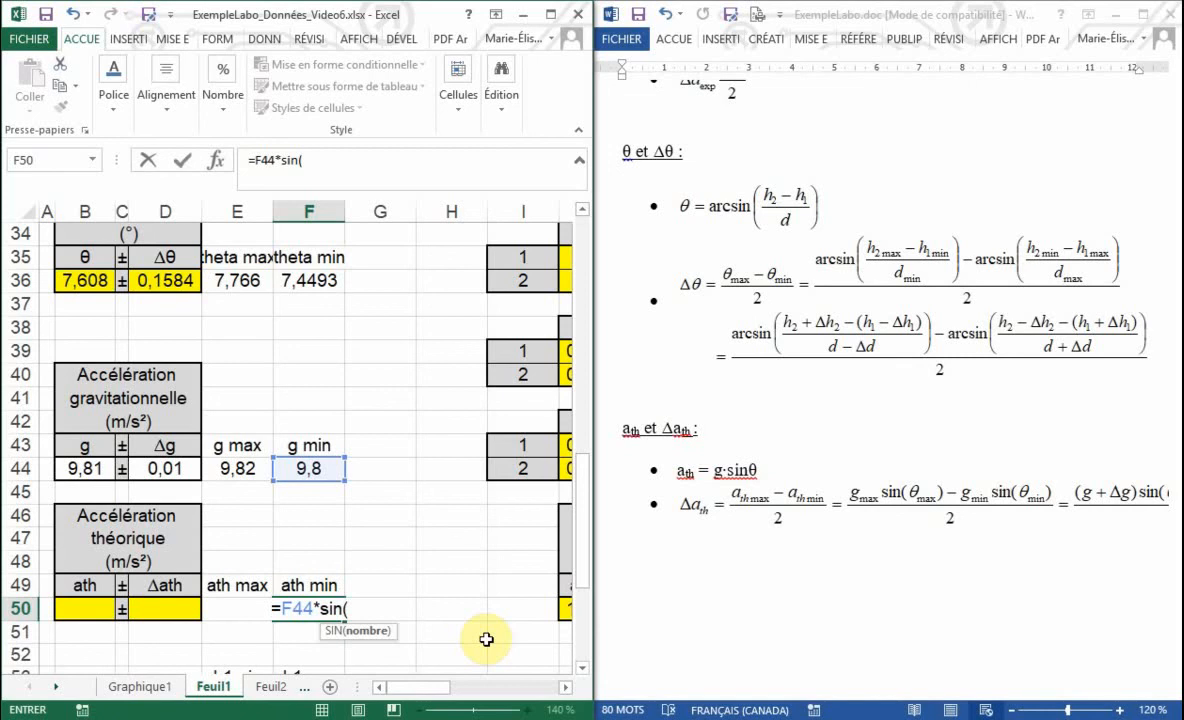
type("radia")
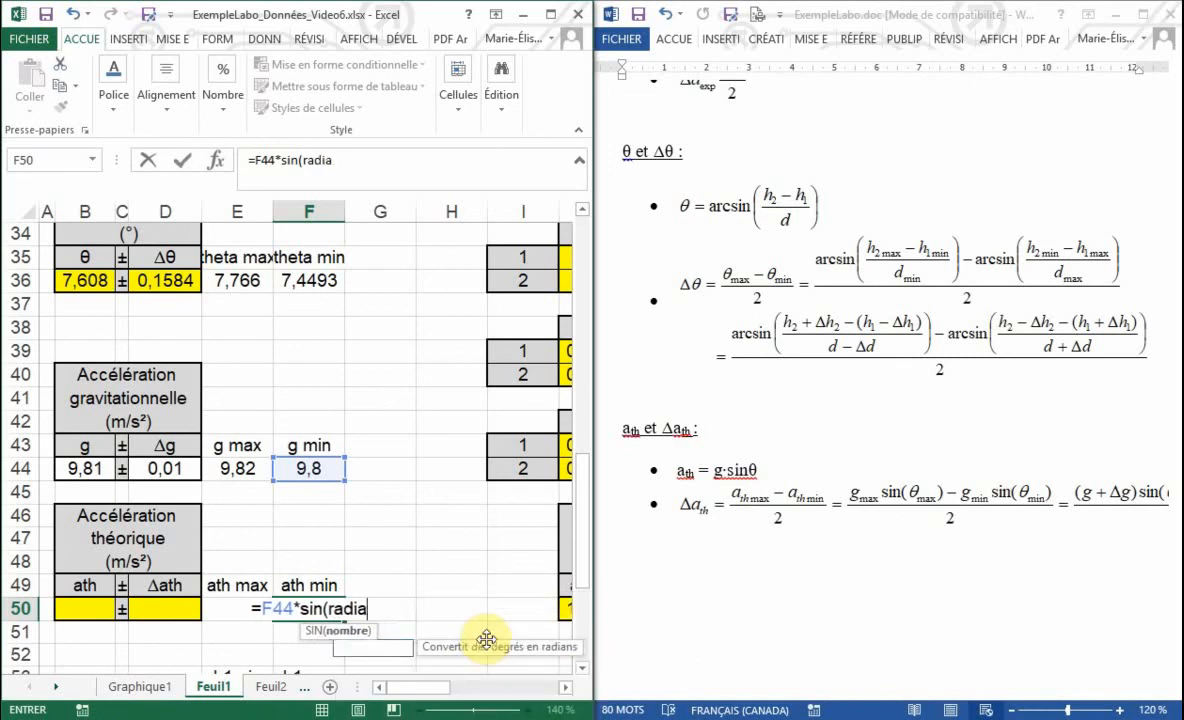
type("ns(")
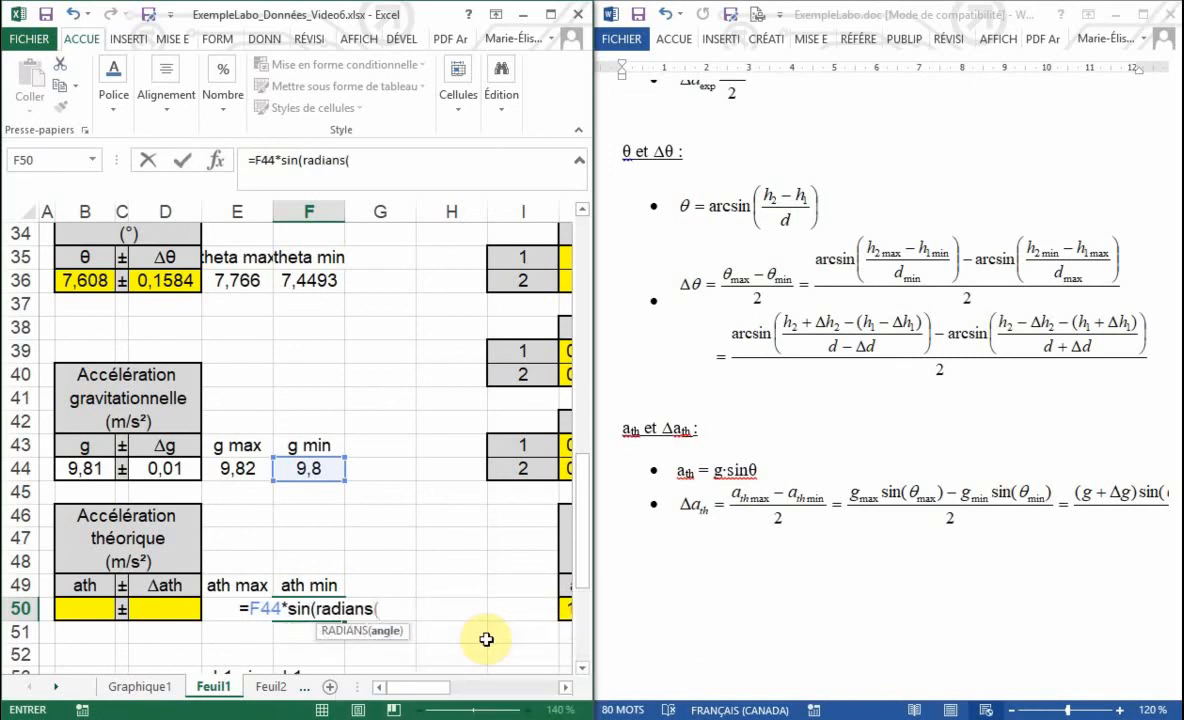
left_click(300, 279)
key("Return")
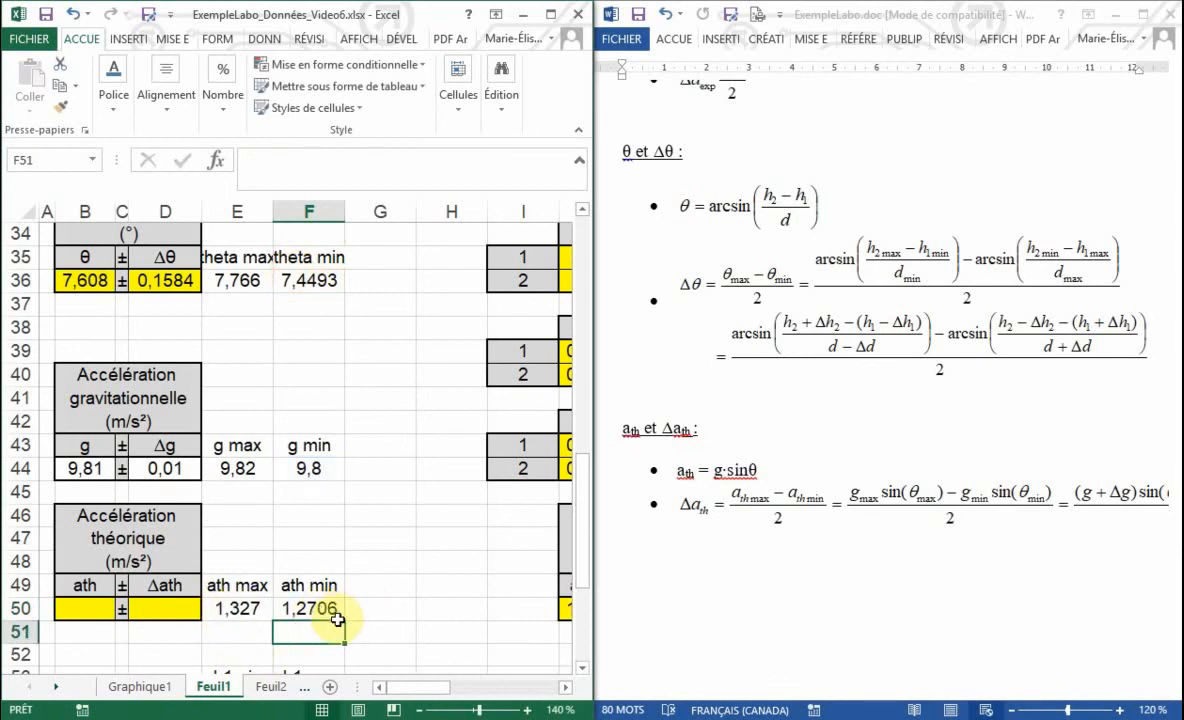
Step: Calculate ath in B50 as the average of ath max and ath min with =moyenne(E50:F50)
left_click(93, 612)
type("=")
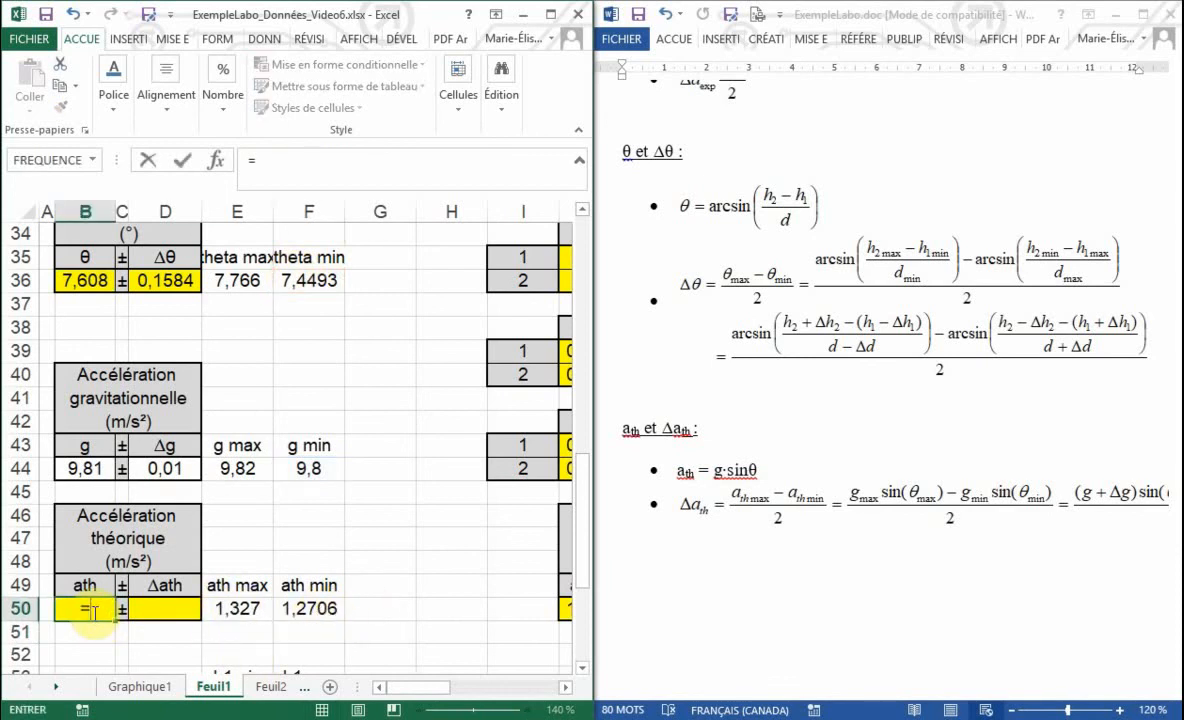
type("moye")
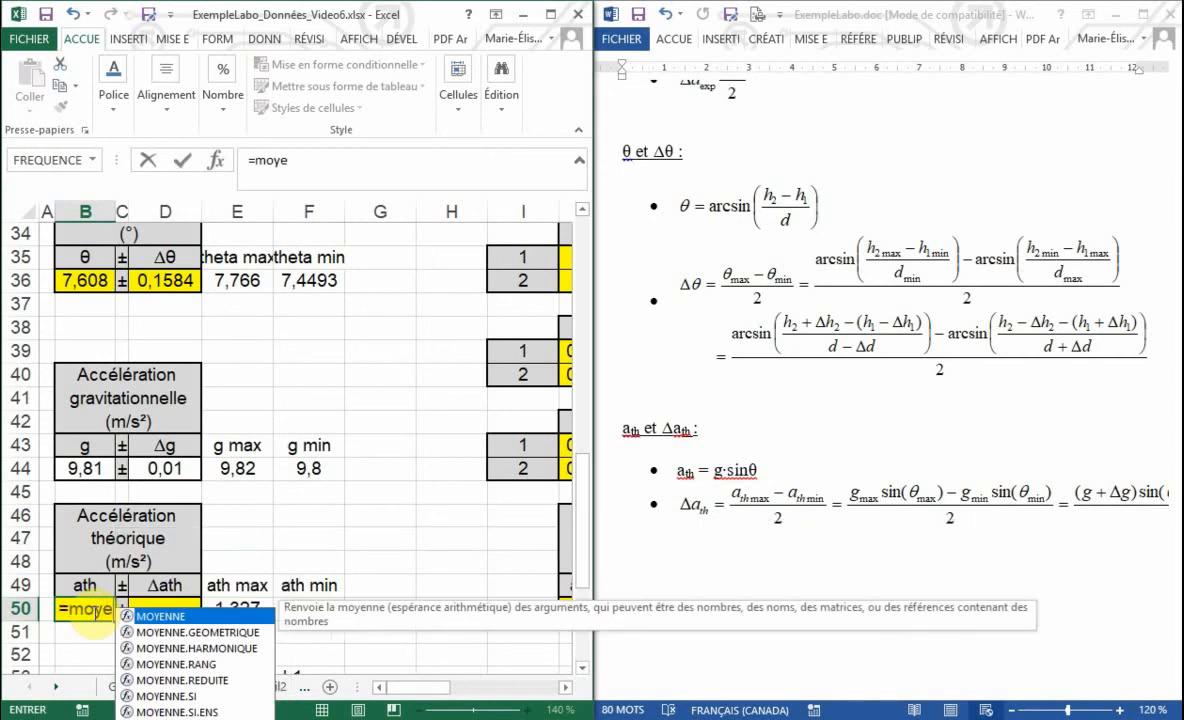
type("nne")
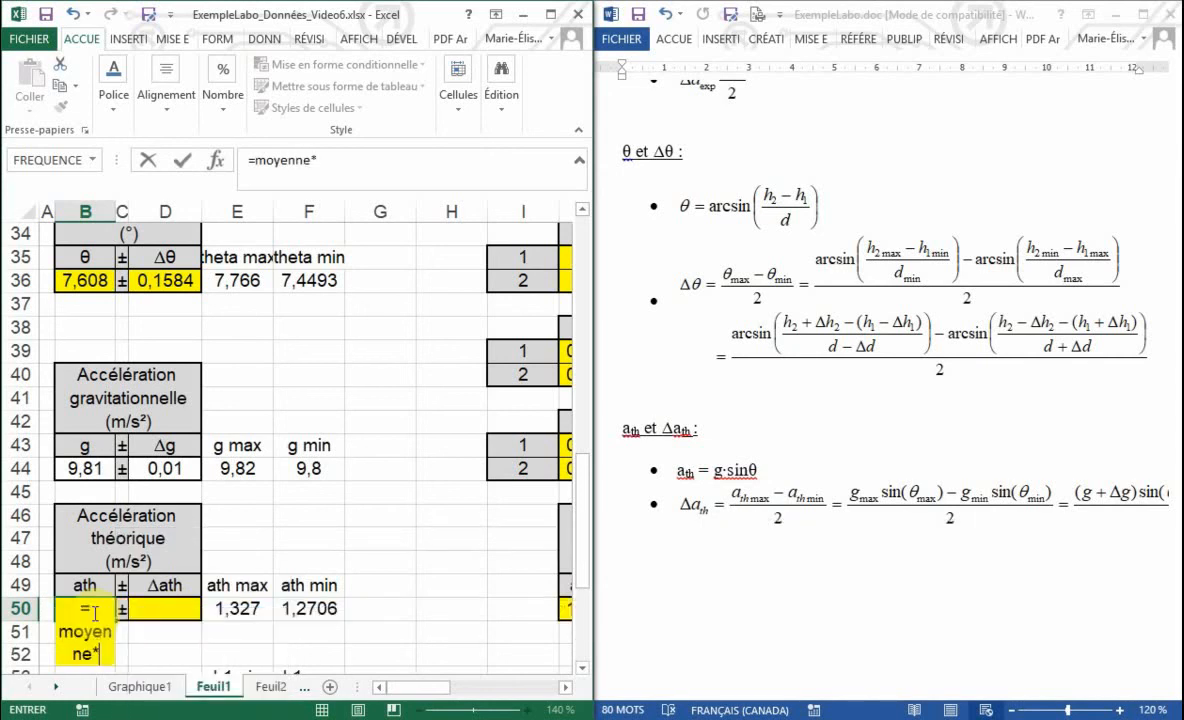
type("(")
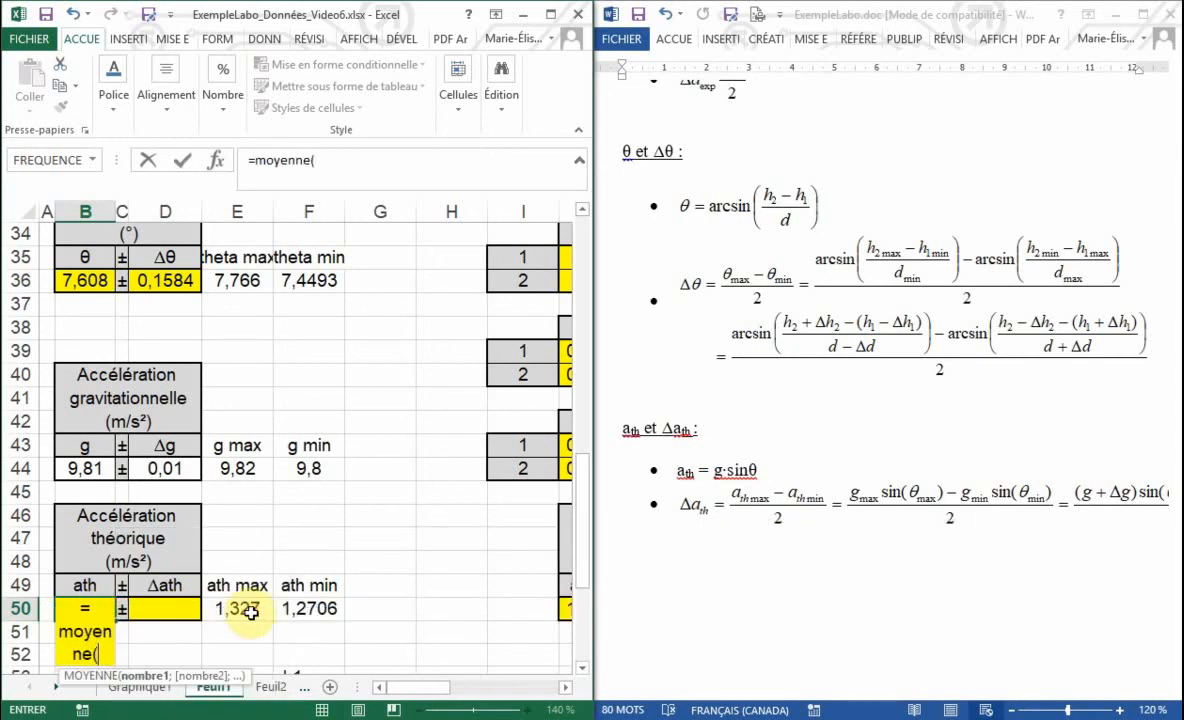
left_click_drag(255, 610, 338, 612)
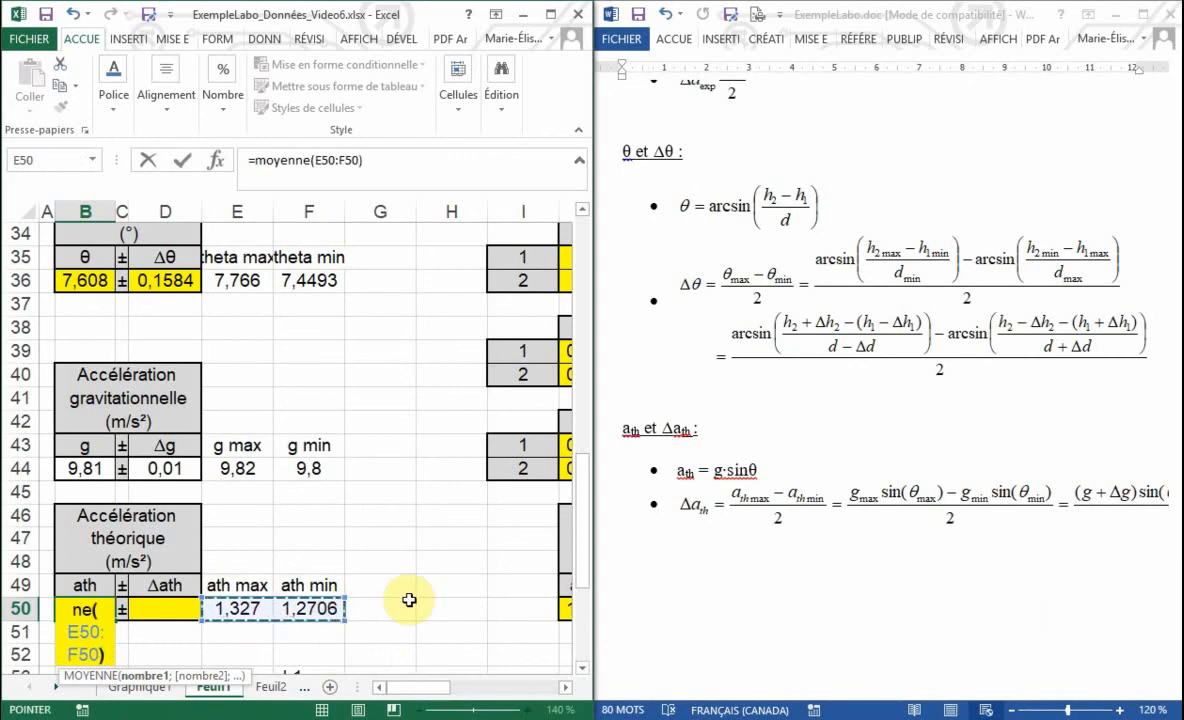
key("Return")
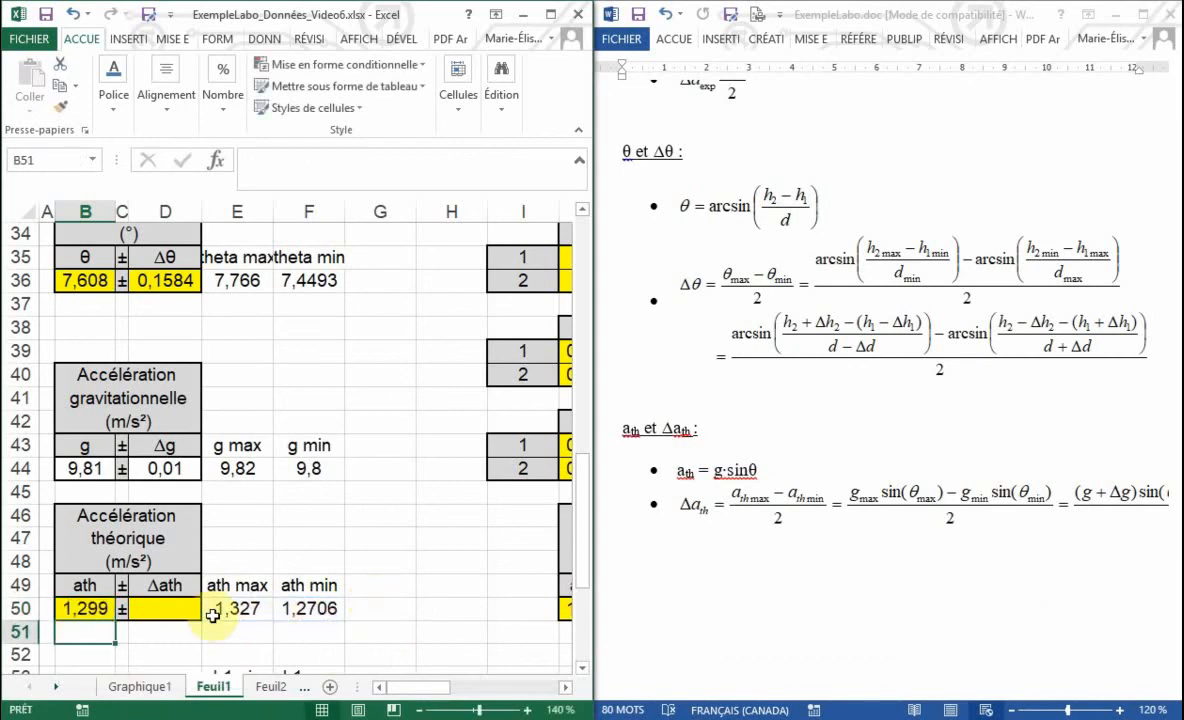
Step: Calculate Δath in D50 as half the difference between ath max and ath min with =(E50-F50)/2
left_click(196, 609)
type("=")
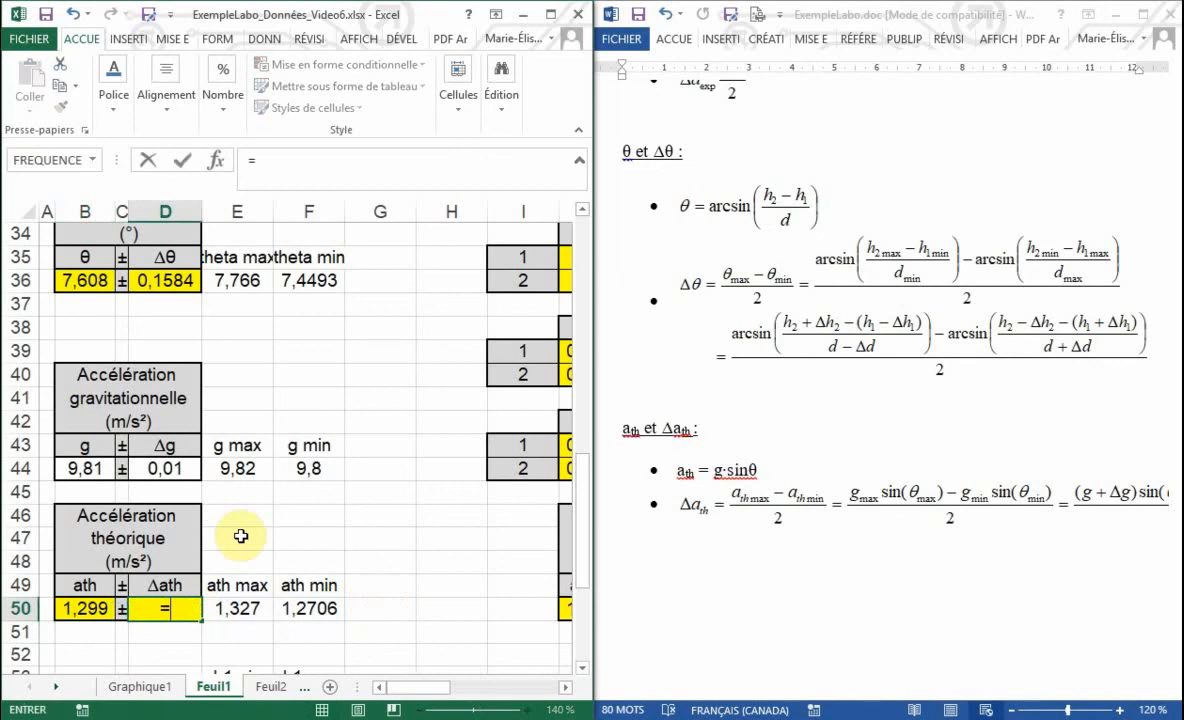
type("(")
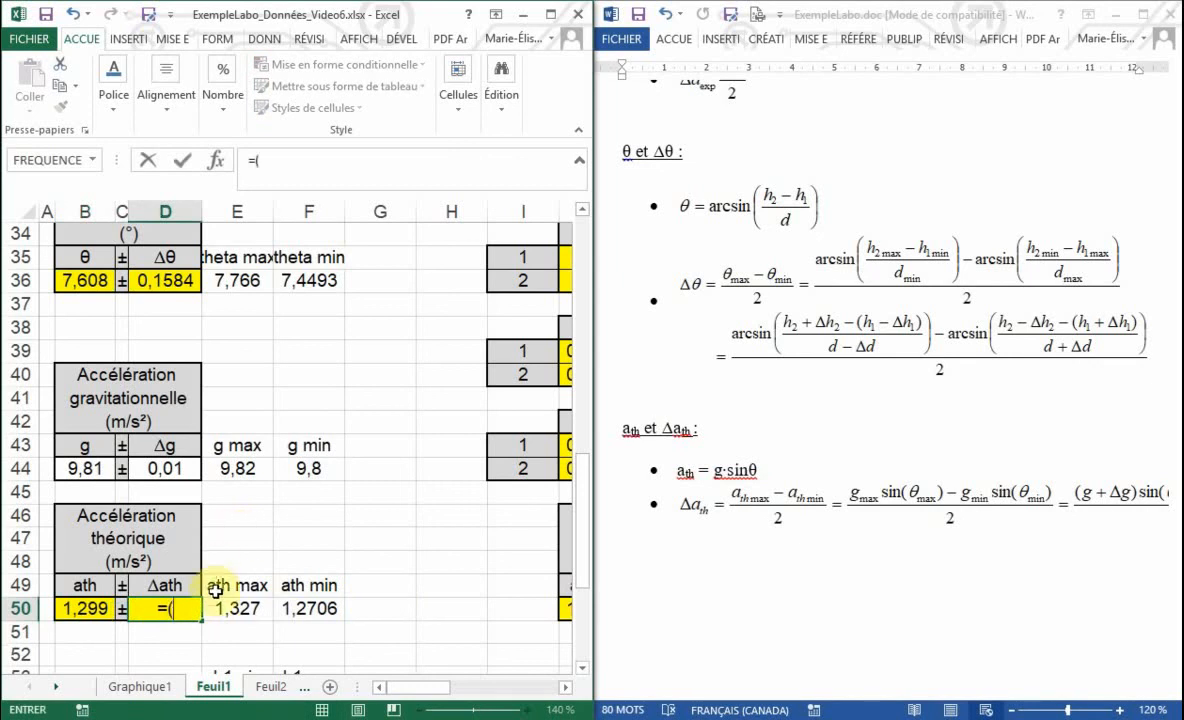
left_click(237, 612)
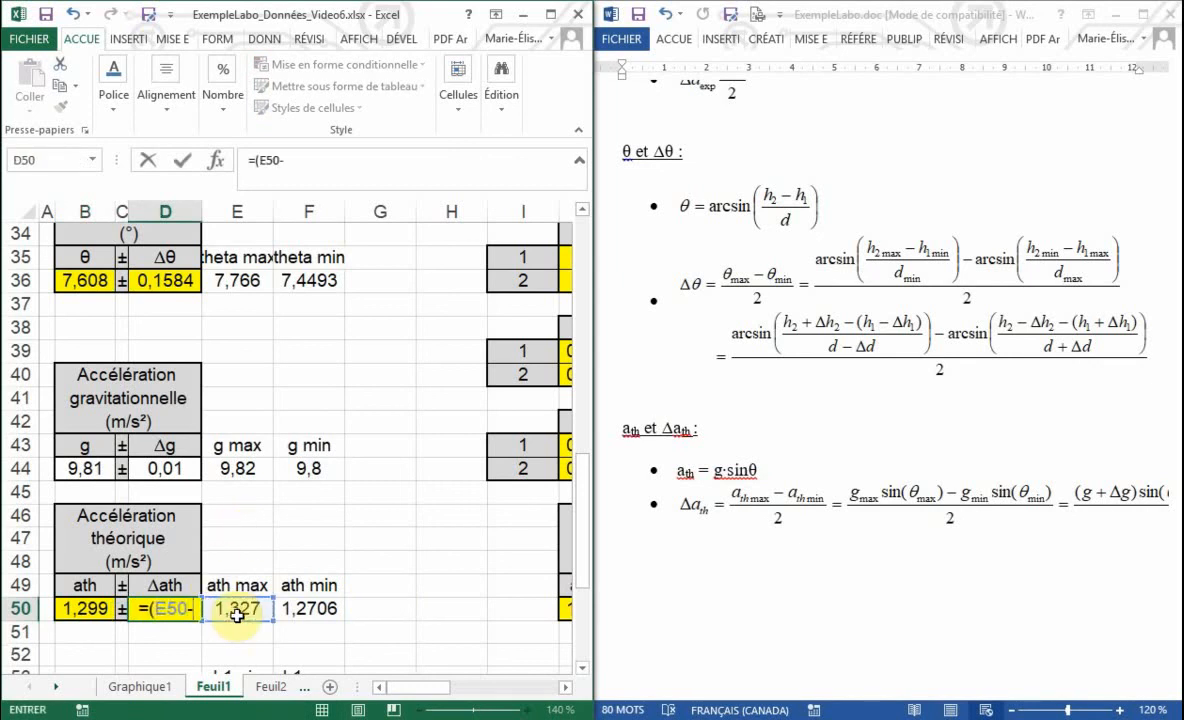
type("-")
left_click(302, 606)
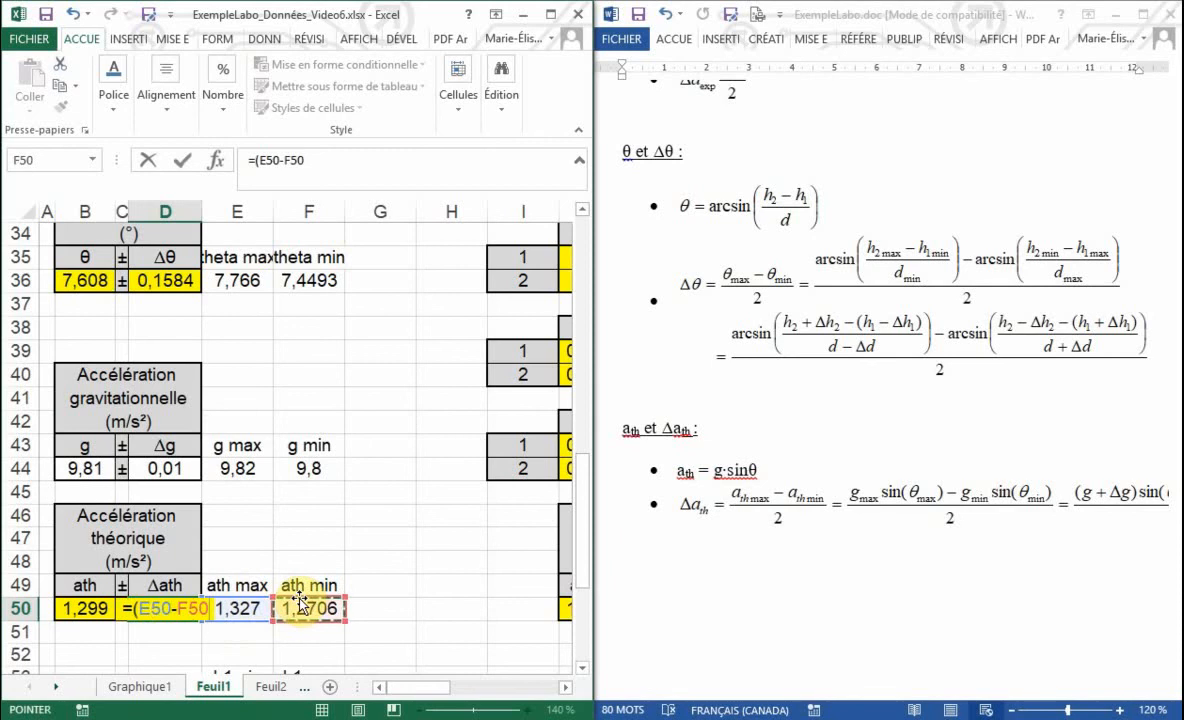
type(")\"")
key("BackSpace")
type("/")
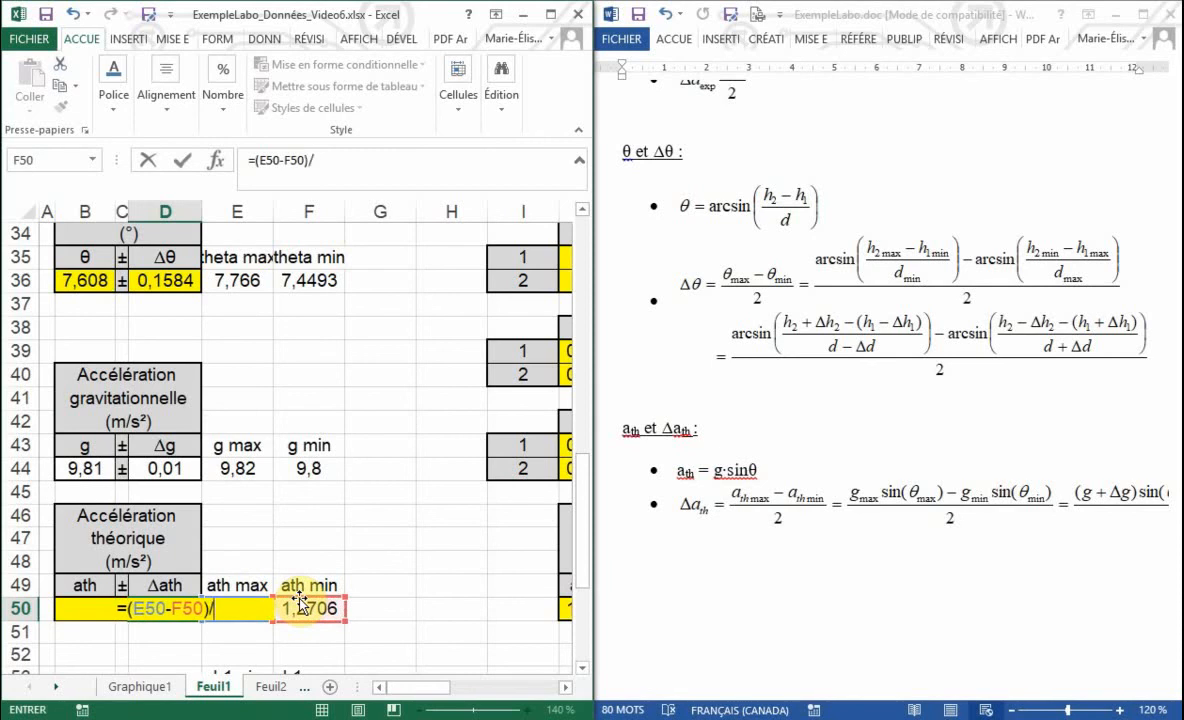
key("Return")
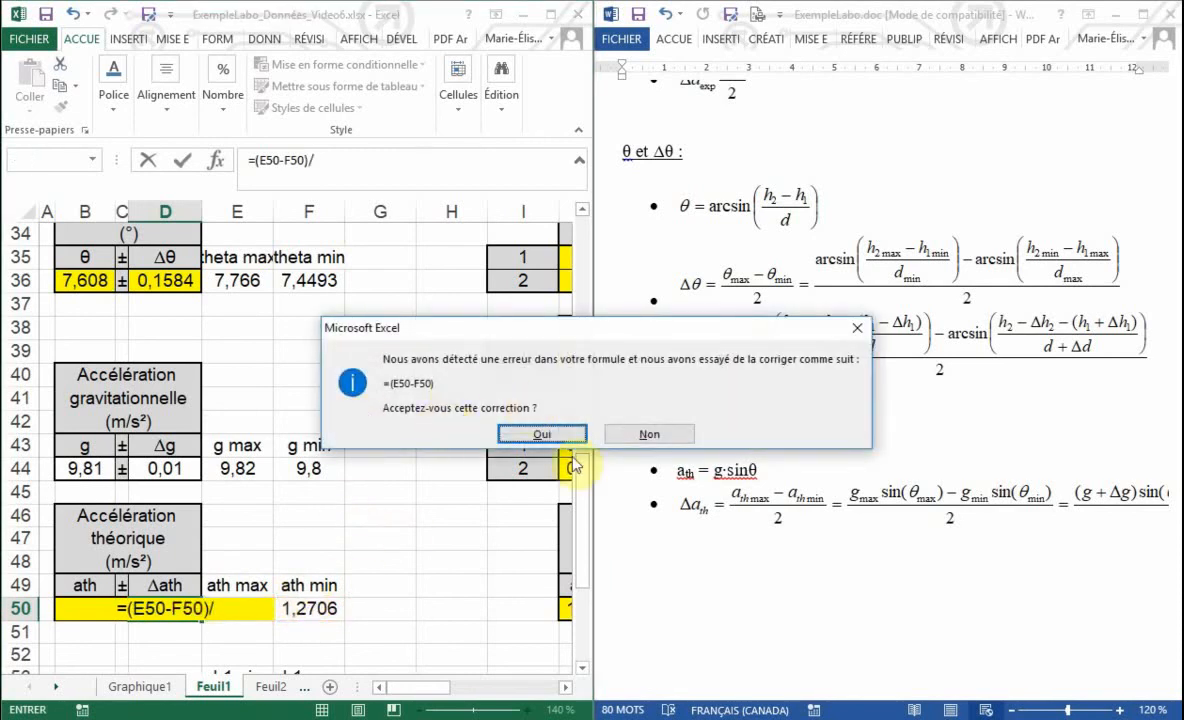
left_click(646, 435)
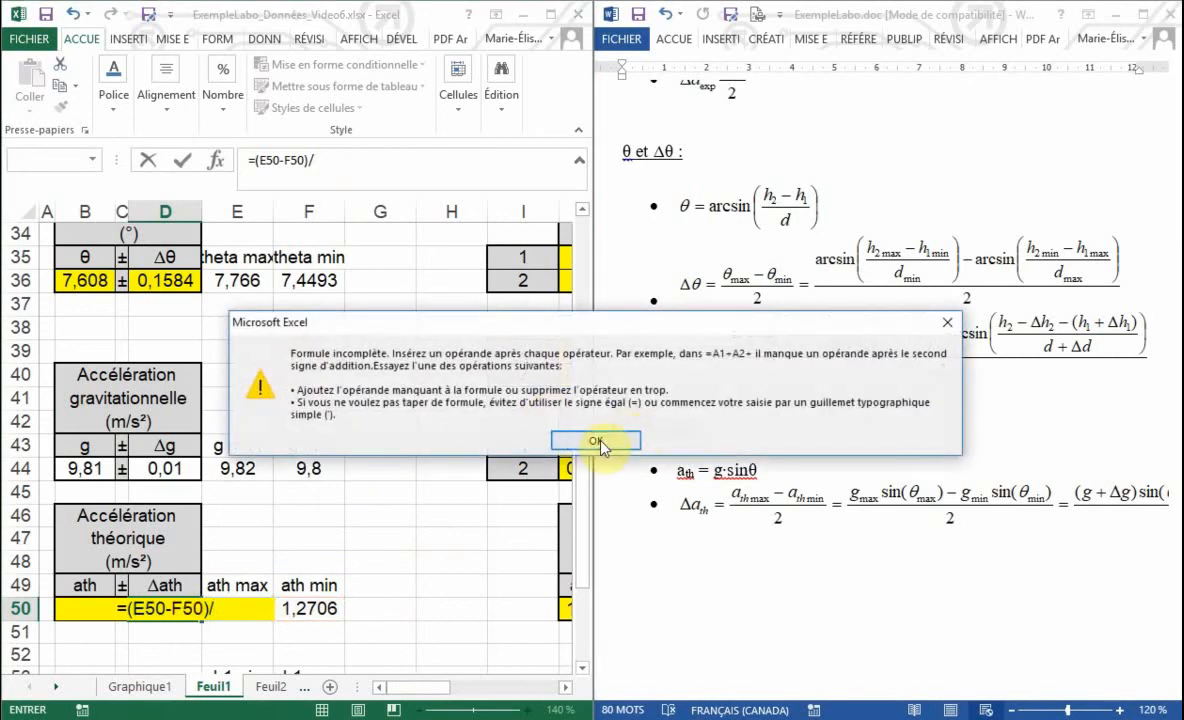
left_click(597, 442)
left_click(357, 167)
type("2")
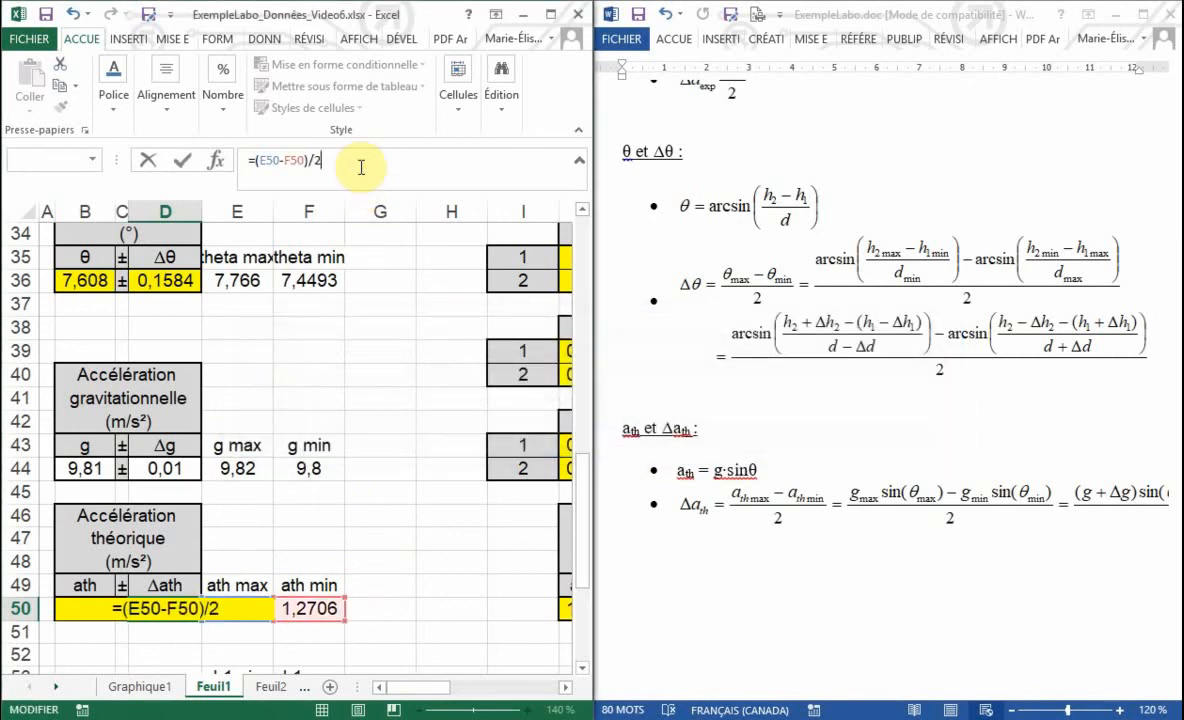
key("Return")
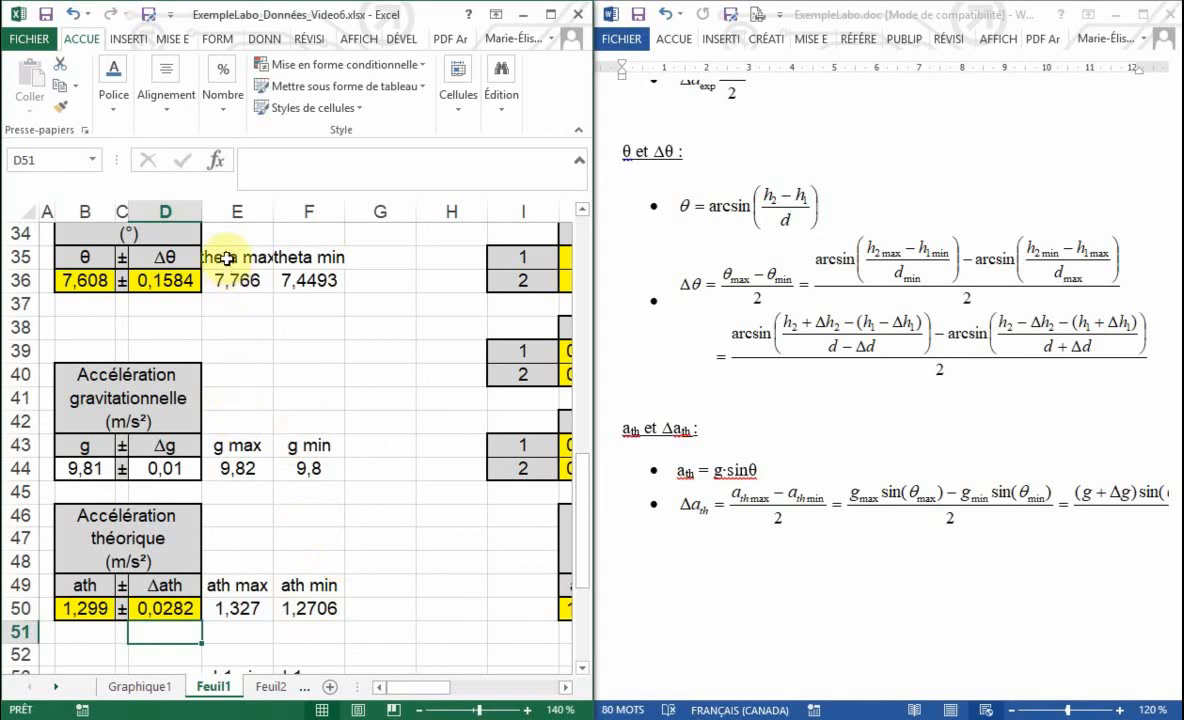
Step: Move the theta, g and ath max/min block from E35:F50 to the free area starting at I53, beside the other intermediate values
left_click_drag(219, 259, 310, 607)
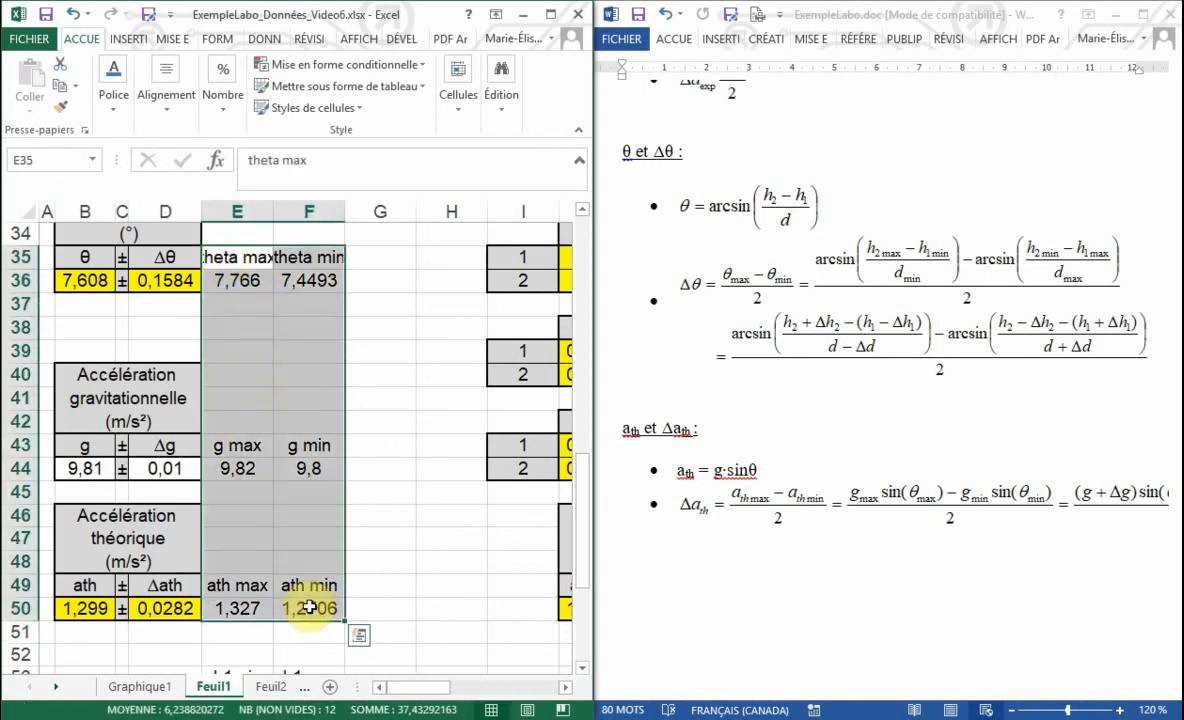
key("ctrl+c")
left_click(587, 632)
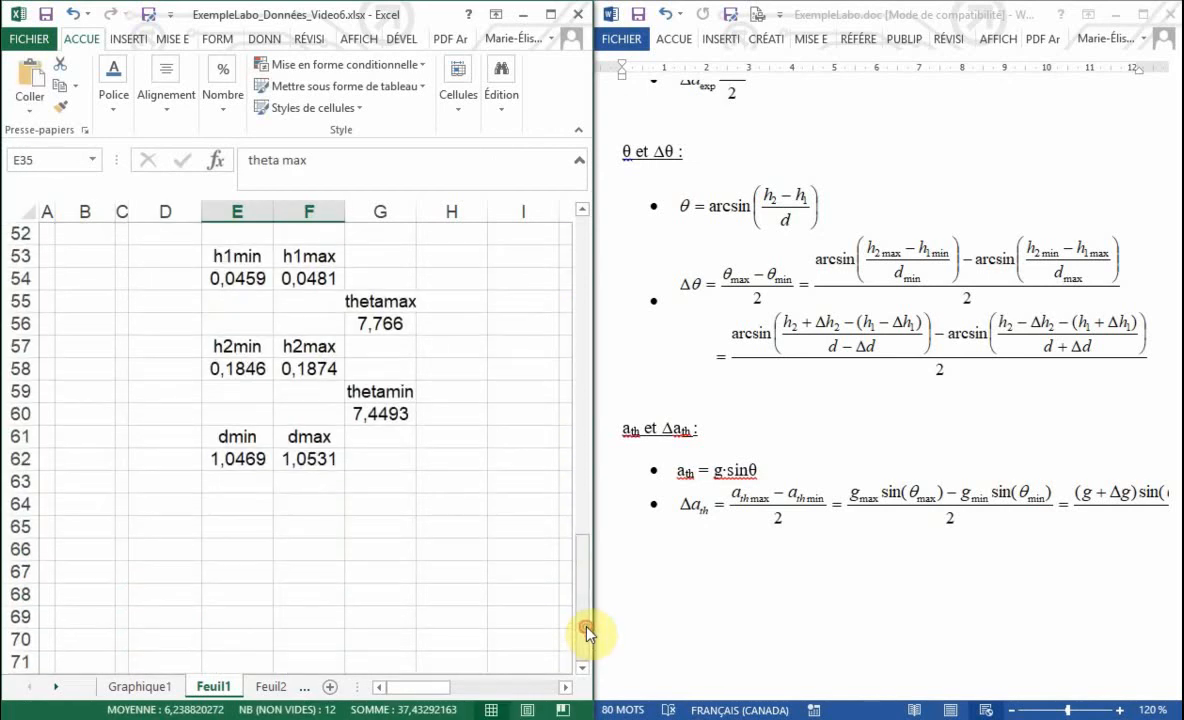
left_click_drag(600, 656, 786, 637)
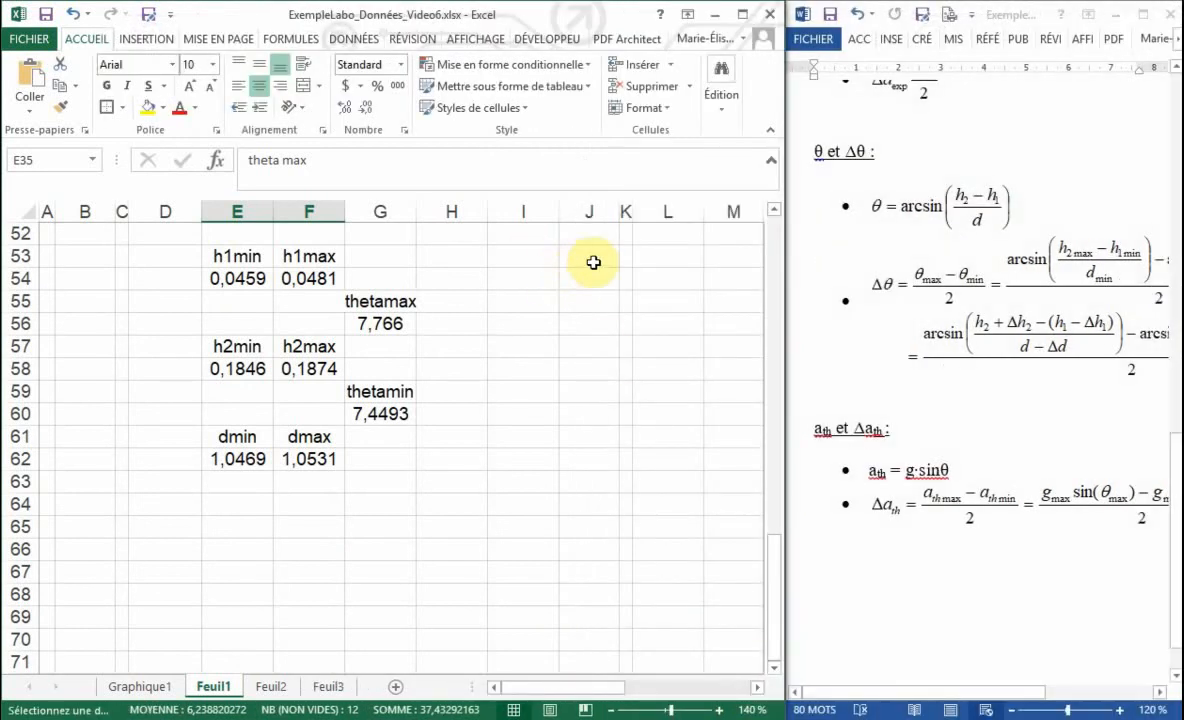
left_click(526, 257)
key("ctrl+v")
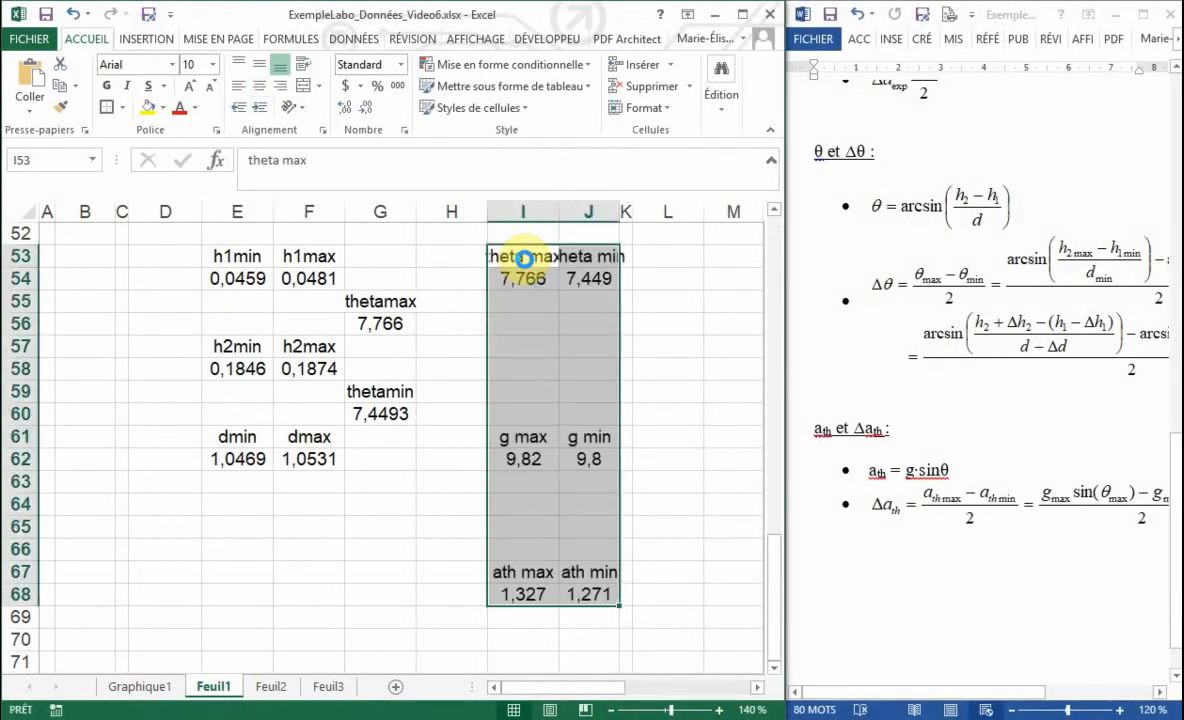
left_click(726, 445)
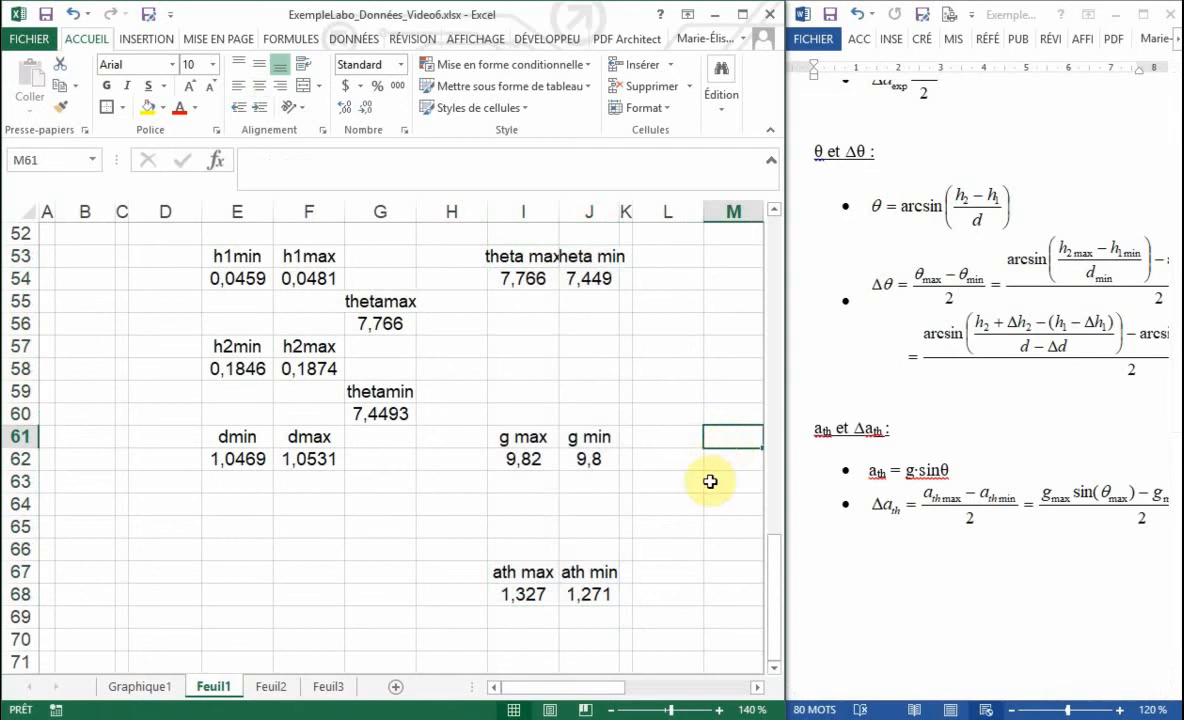
scroll(707, 476, "up", 6)
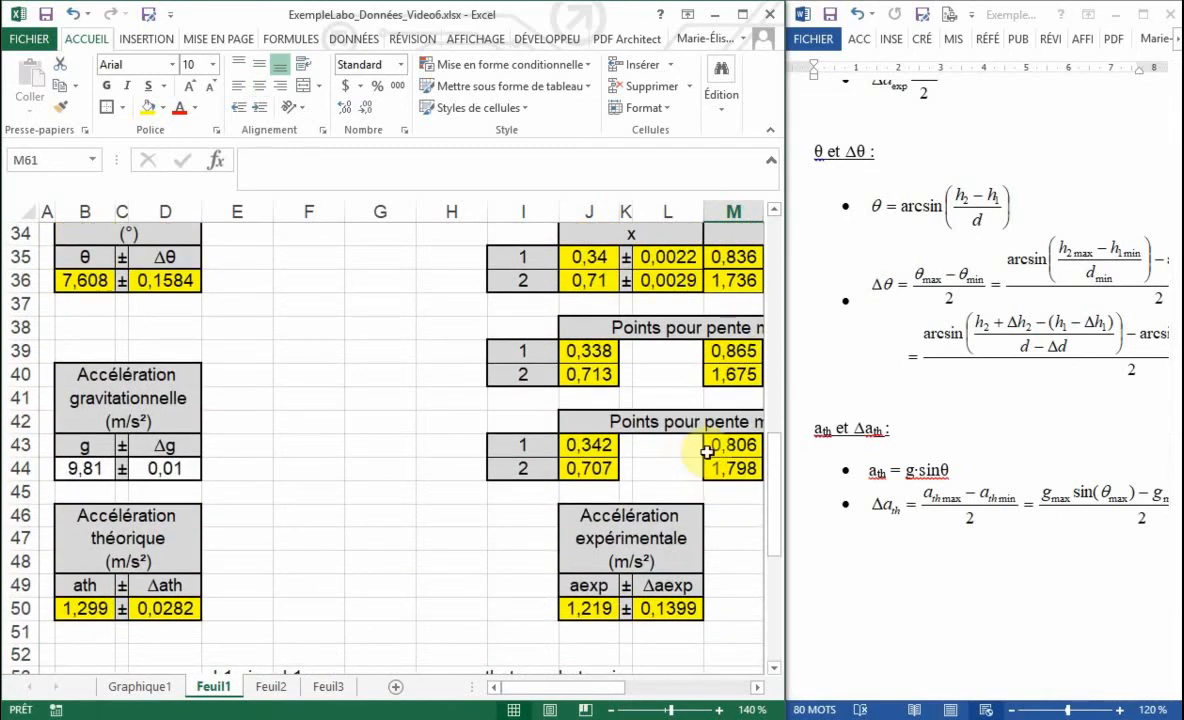